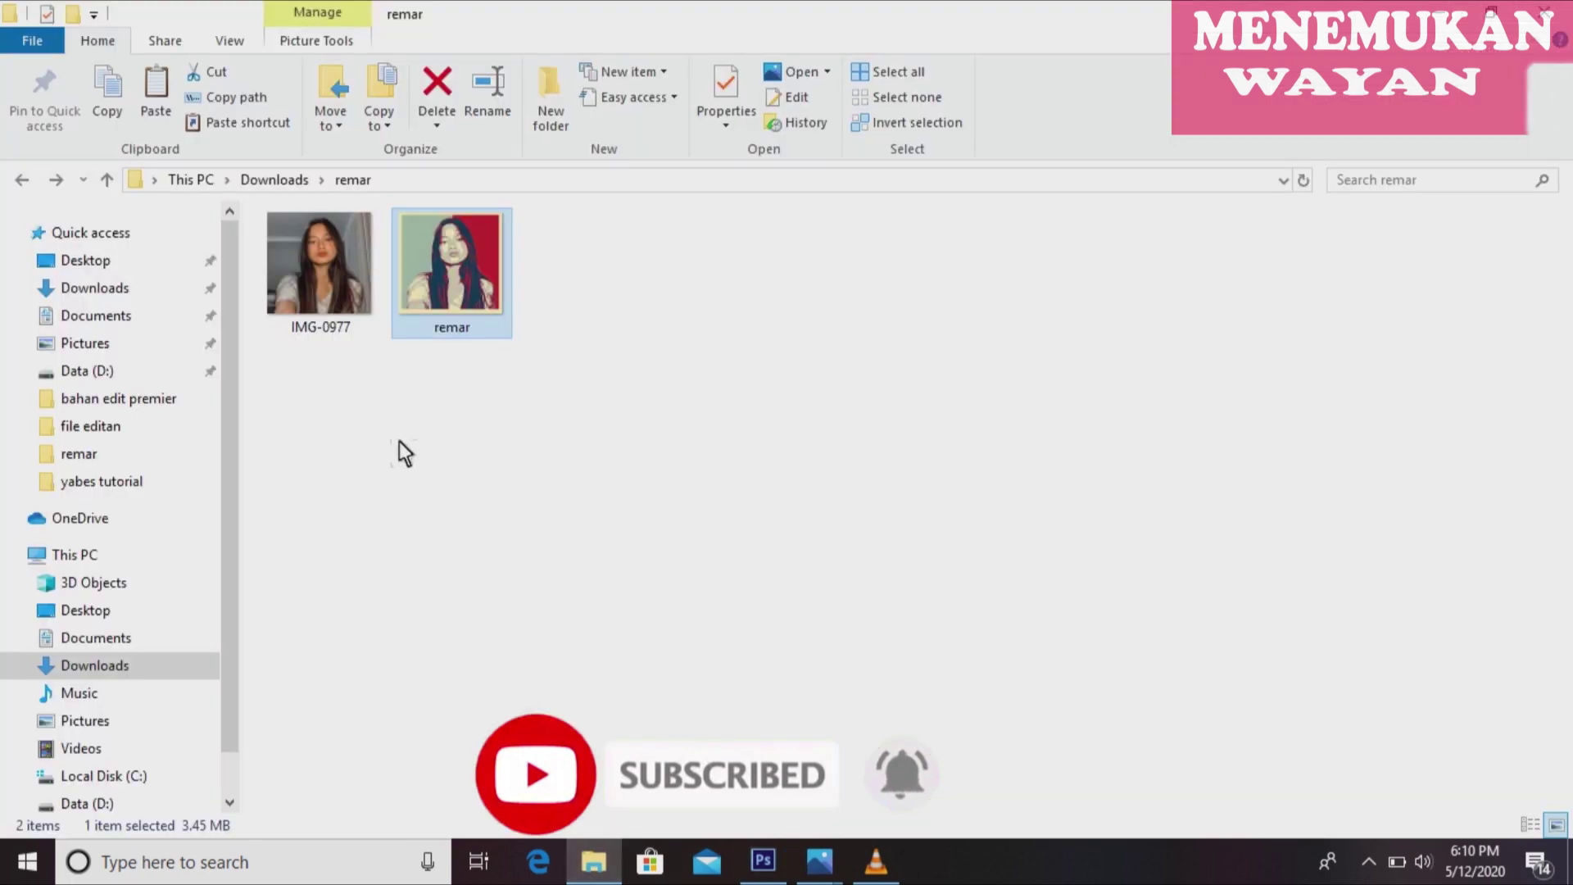
# Drag IMG-0977 from the remar folder into Photoshop to open it.
pyautogui.moveTo(341, 272)
pyautogui.mouseDown()
pyautogui.moveTo(493, 475)
pyautogui.moveTo(681, 537)
pyautogui.mouseUp()
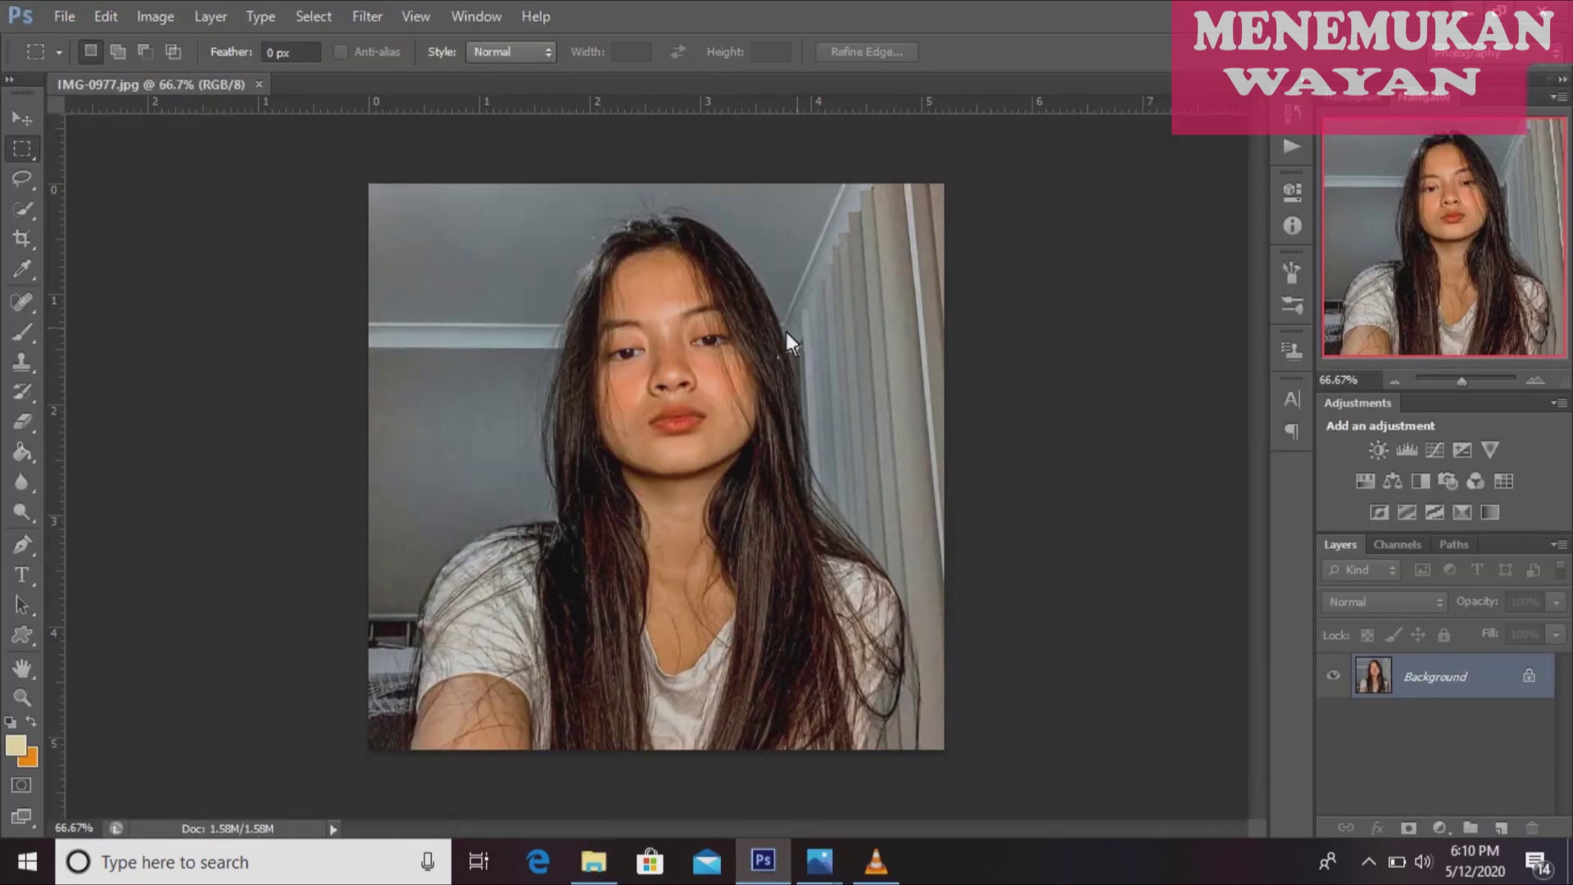
# Brush a Quick Selection over the girl's hair, face and shoulders.
pyautogui.scroll(1, 731, 461)
pyautogui.scroll(1, 731, 460)
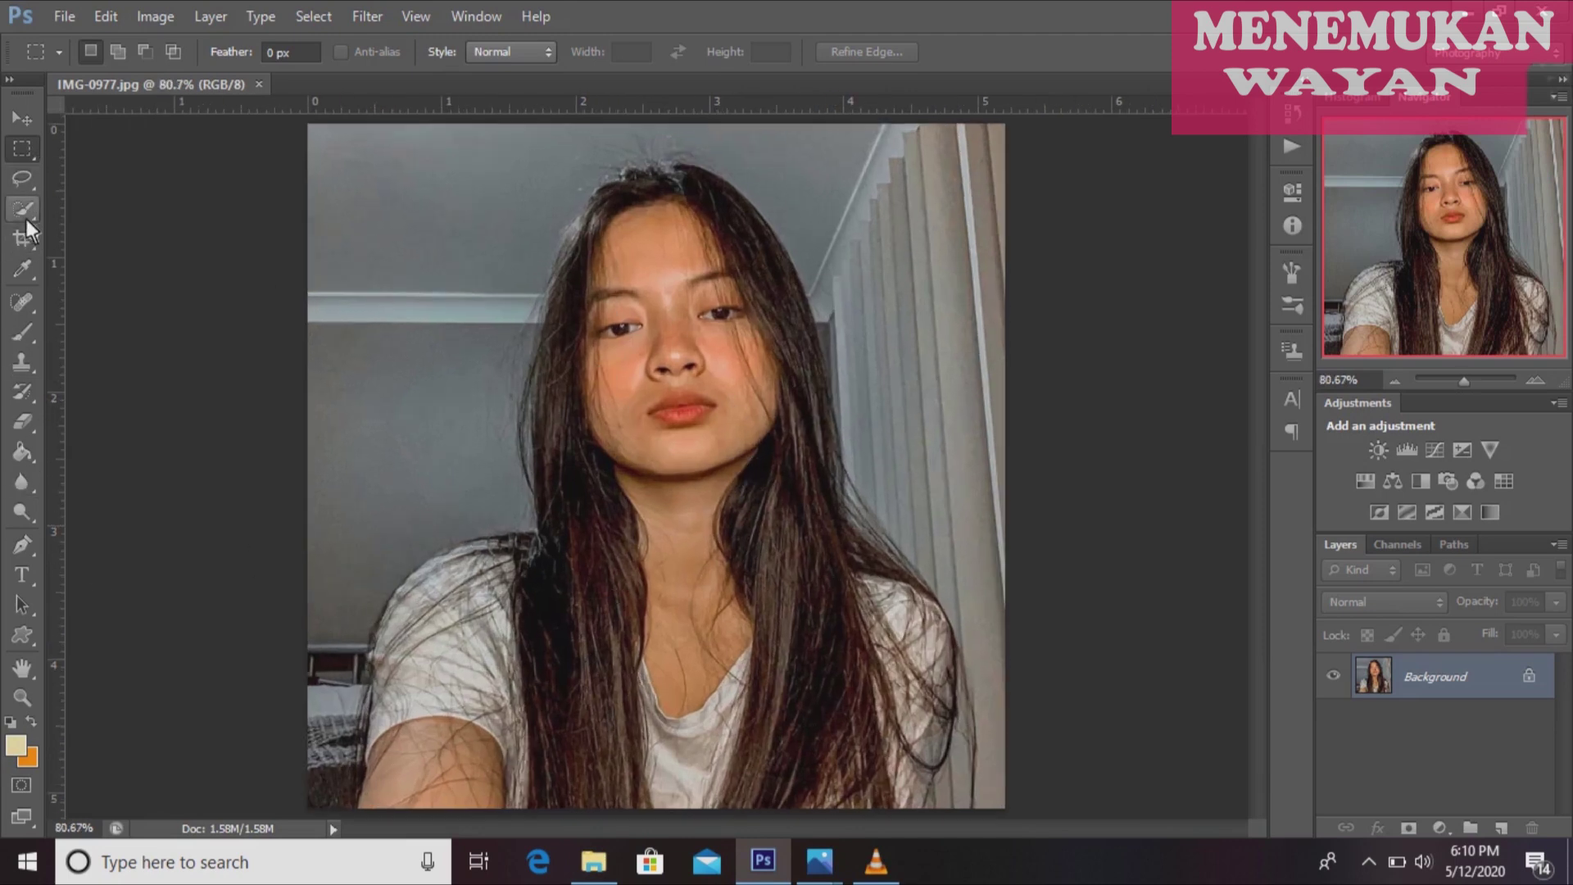
pyautogui.moveTo(24, 215); pyautogui.dragTo(92, 223)
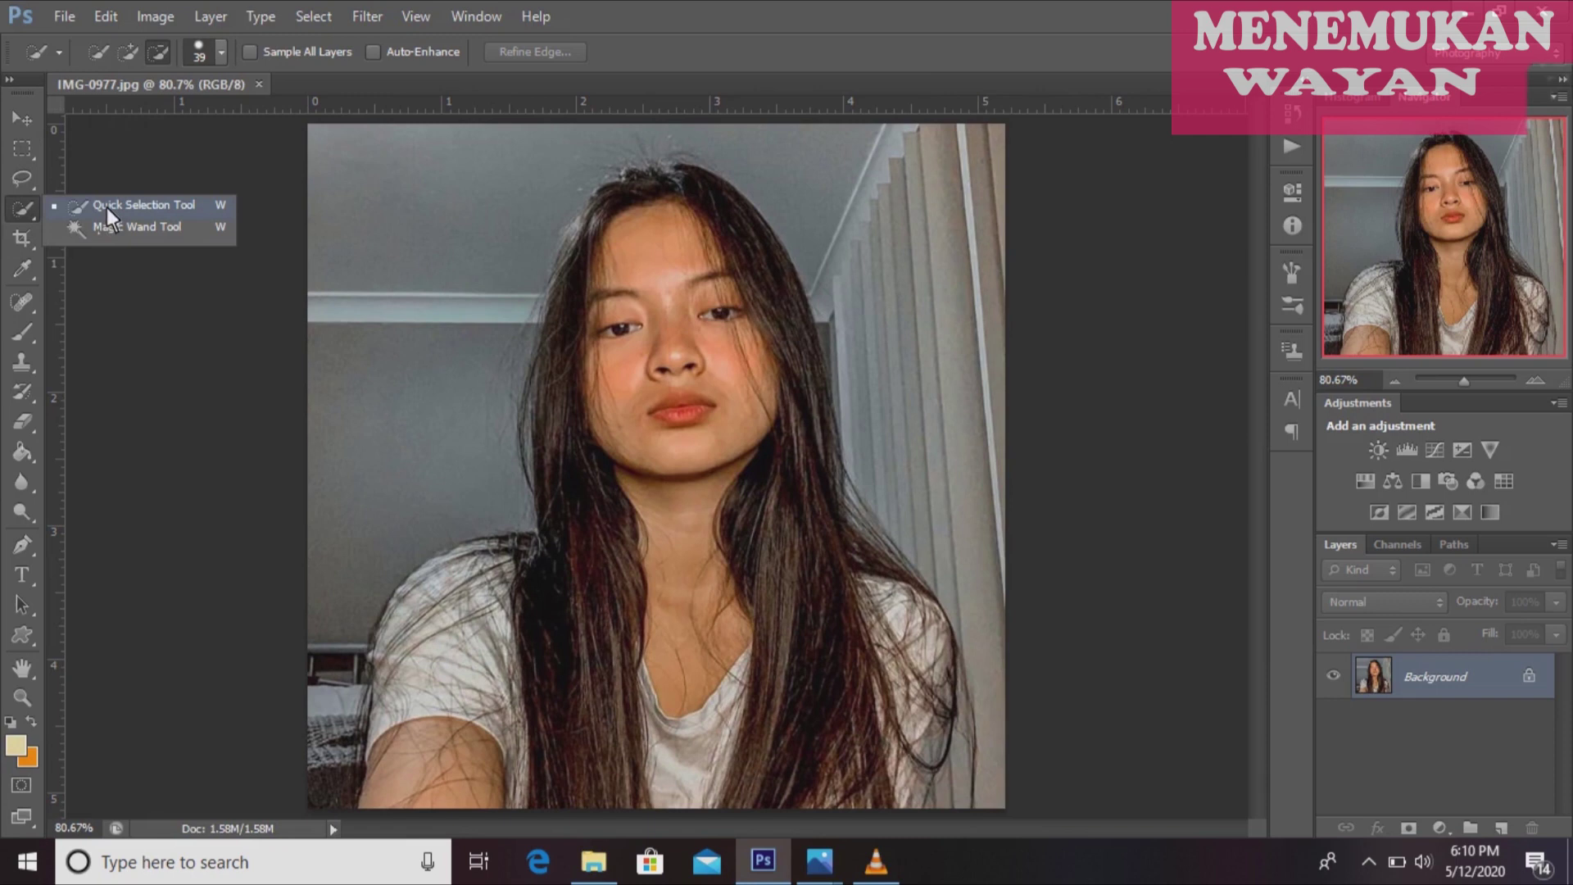
pyautogui.click(107, 209)
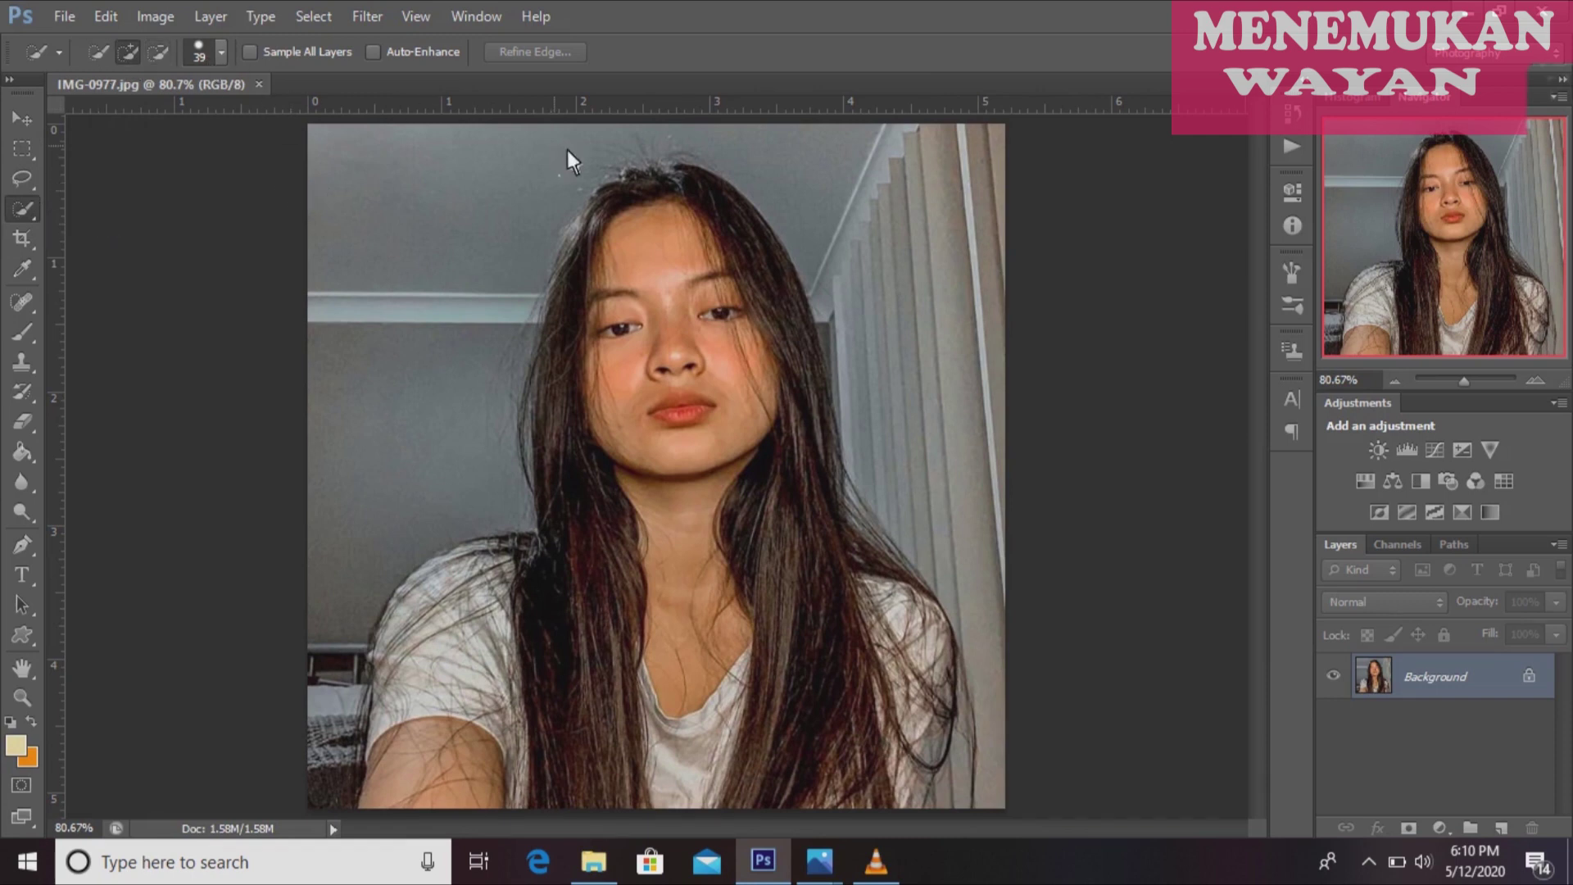
pyautogui.moveTo(672, 169)
pyautogui.mouseDown()
pyautogui.moveTo(648, 425)
pyautogui.moveTo(434, 700)
pyautogui.moveTo(440, 769)
pyautogui.moveTo(445, 616)
pyautogui.moveTo(484, 608)
pyautogui.mouseUp()
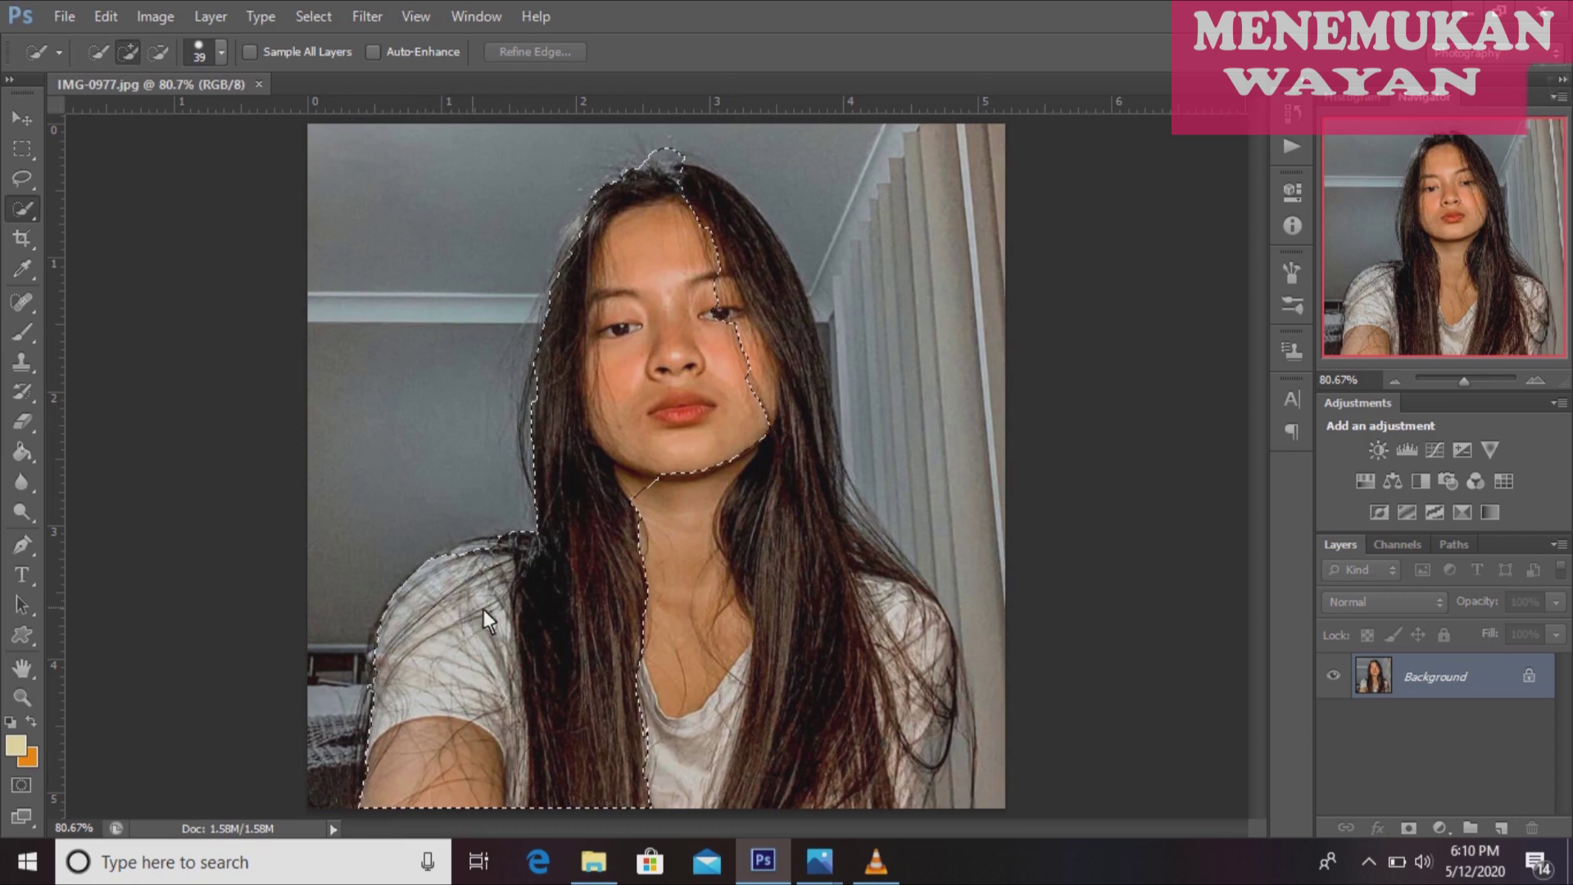
pyautogui.moveTo(688, 190)
pyautogui.mouseDown()
pyautogui.moveTo(740, 475)
pyautogui.moveTo(726, 646)
pyautogui.moveTo(749, 733)
pyautogui.moveTo(906, 746)
pyautogui.moveTo(916, 700)
pyautogui.moveTo(922, 749)
pyautogui.mouseUp()
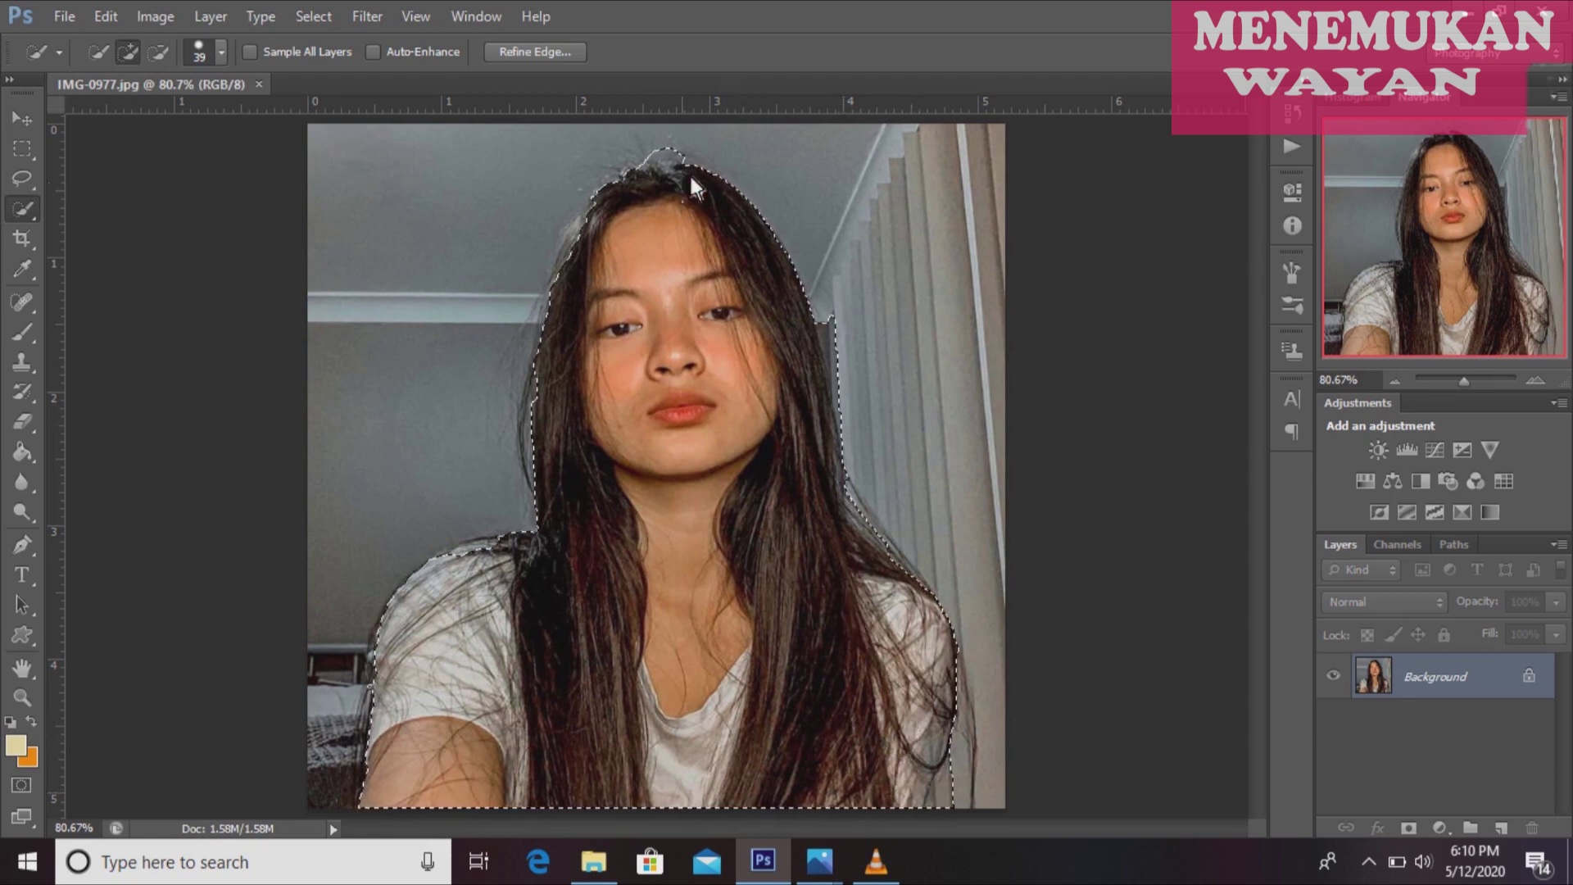
pyautogui.scroll(1, 686, 149)
pyautogui.scroll(1, 627, 246)
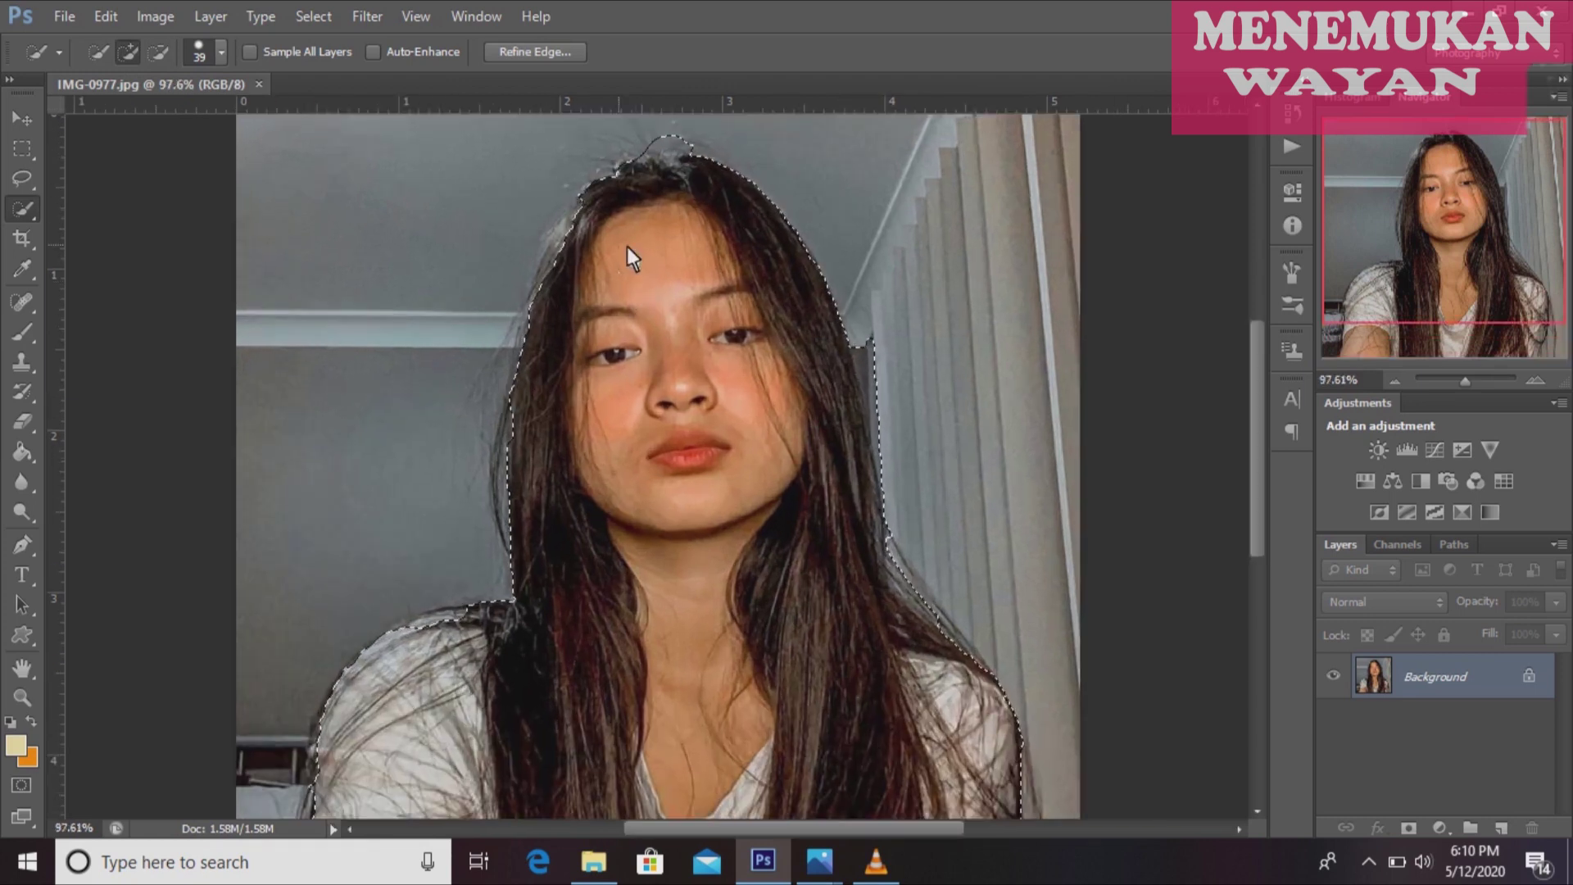
pyautogui.scroll(-3, 559, 278)
pyautogui.click(559, 278)
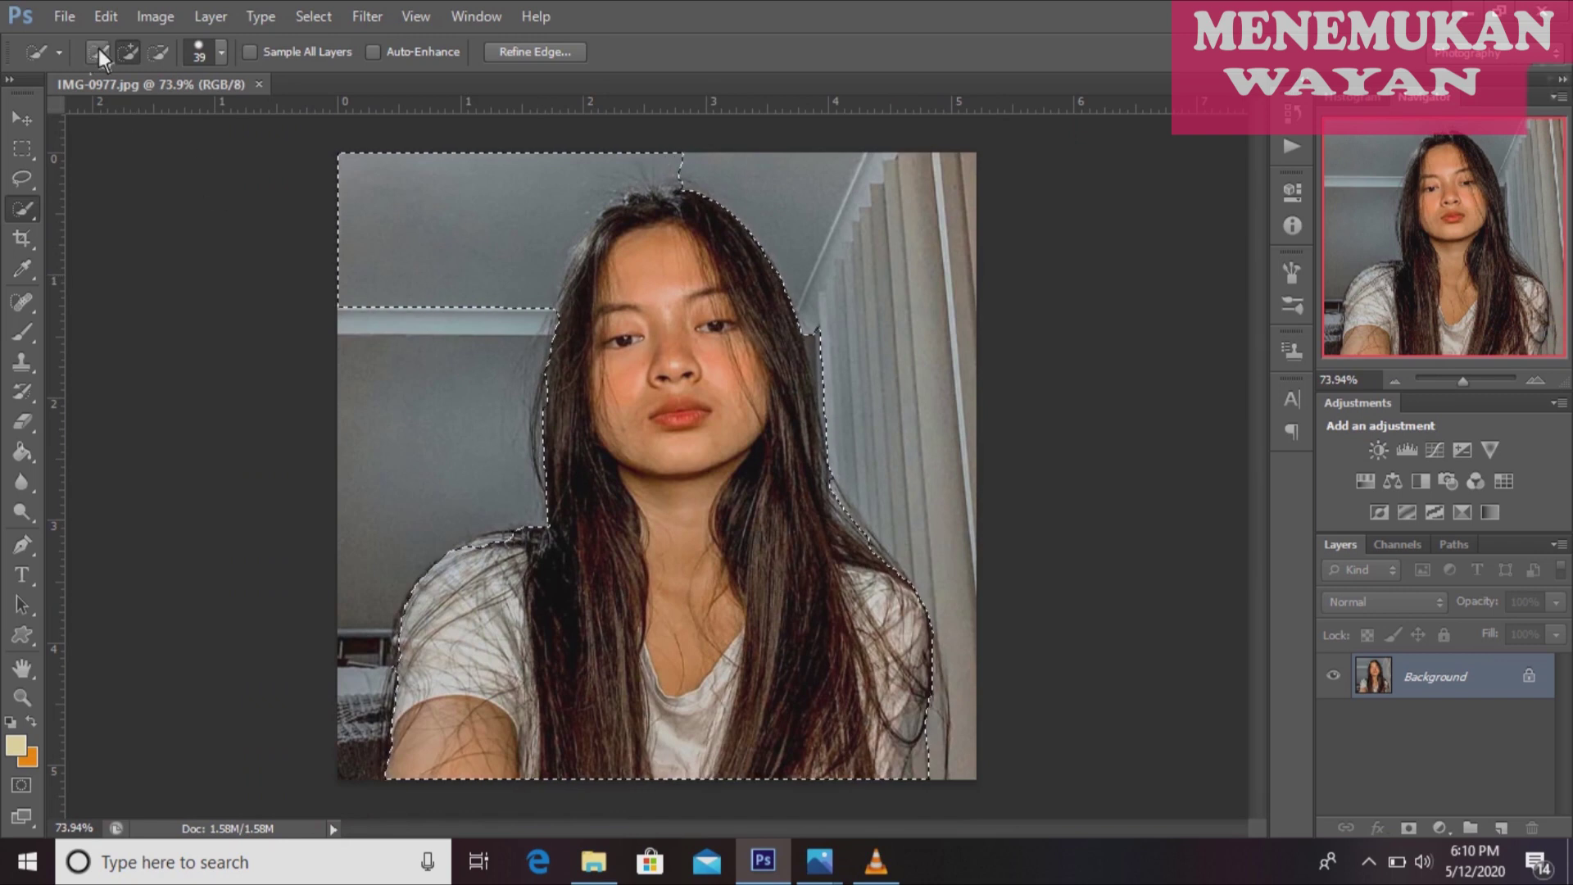
# Subtract the wall left of the head and stray strips above the hair from the selection.
pyautogui.click(161, 59)
pyautogui.moveTo(354, 327); pyautogui.dragTo(509, 184)
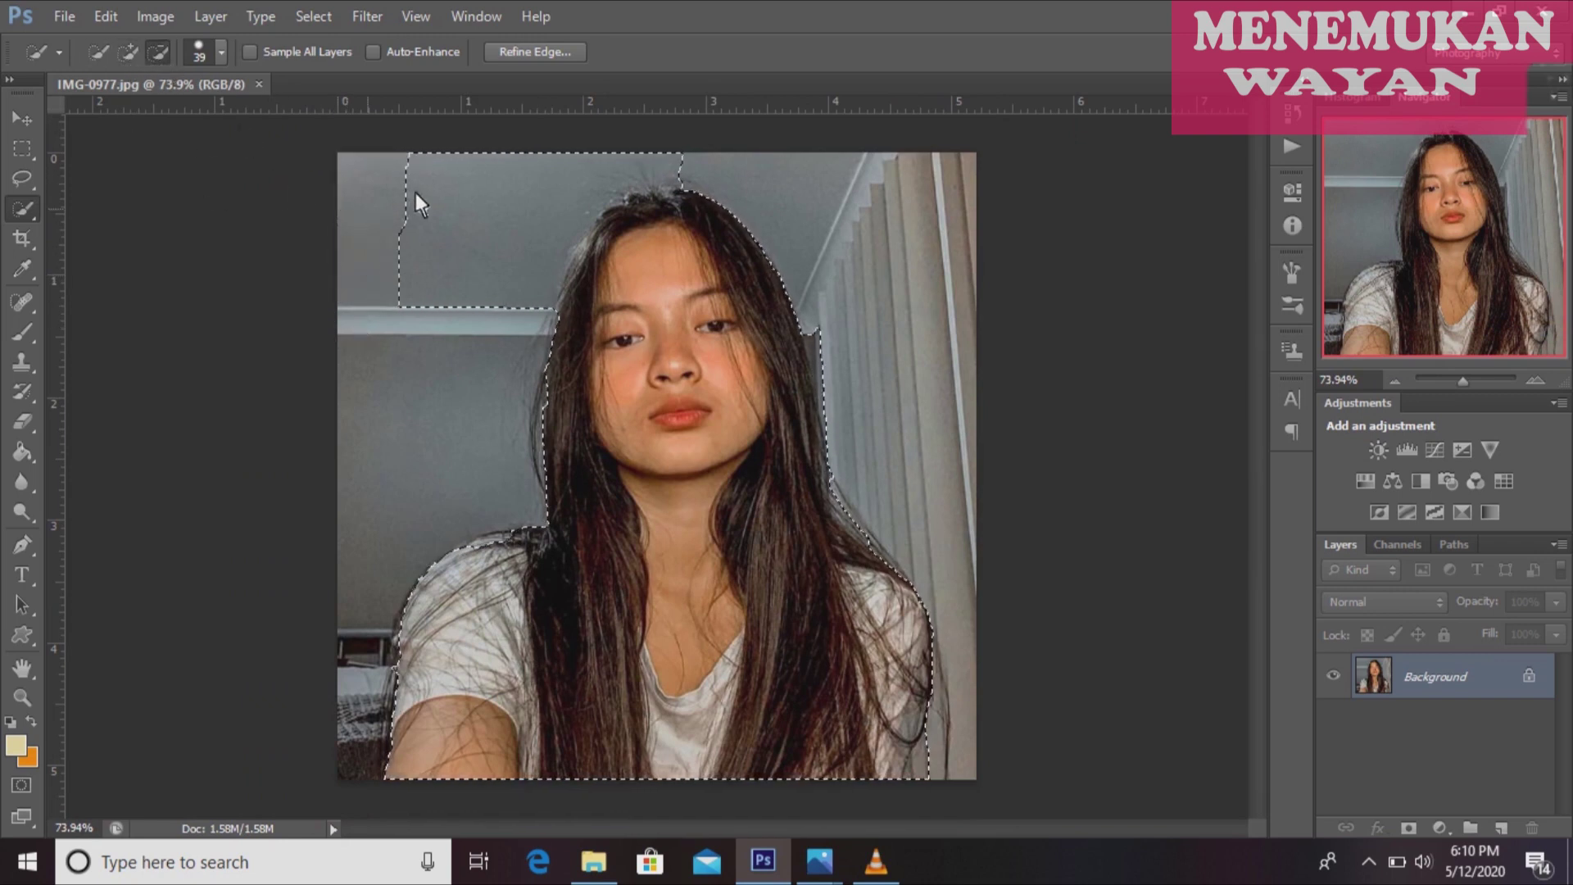
pyautogui.scroll(3, 711, 168)
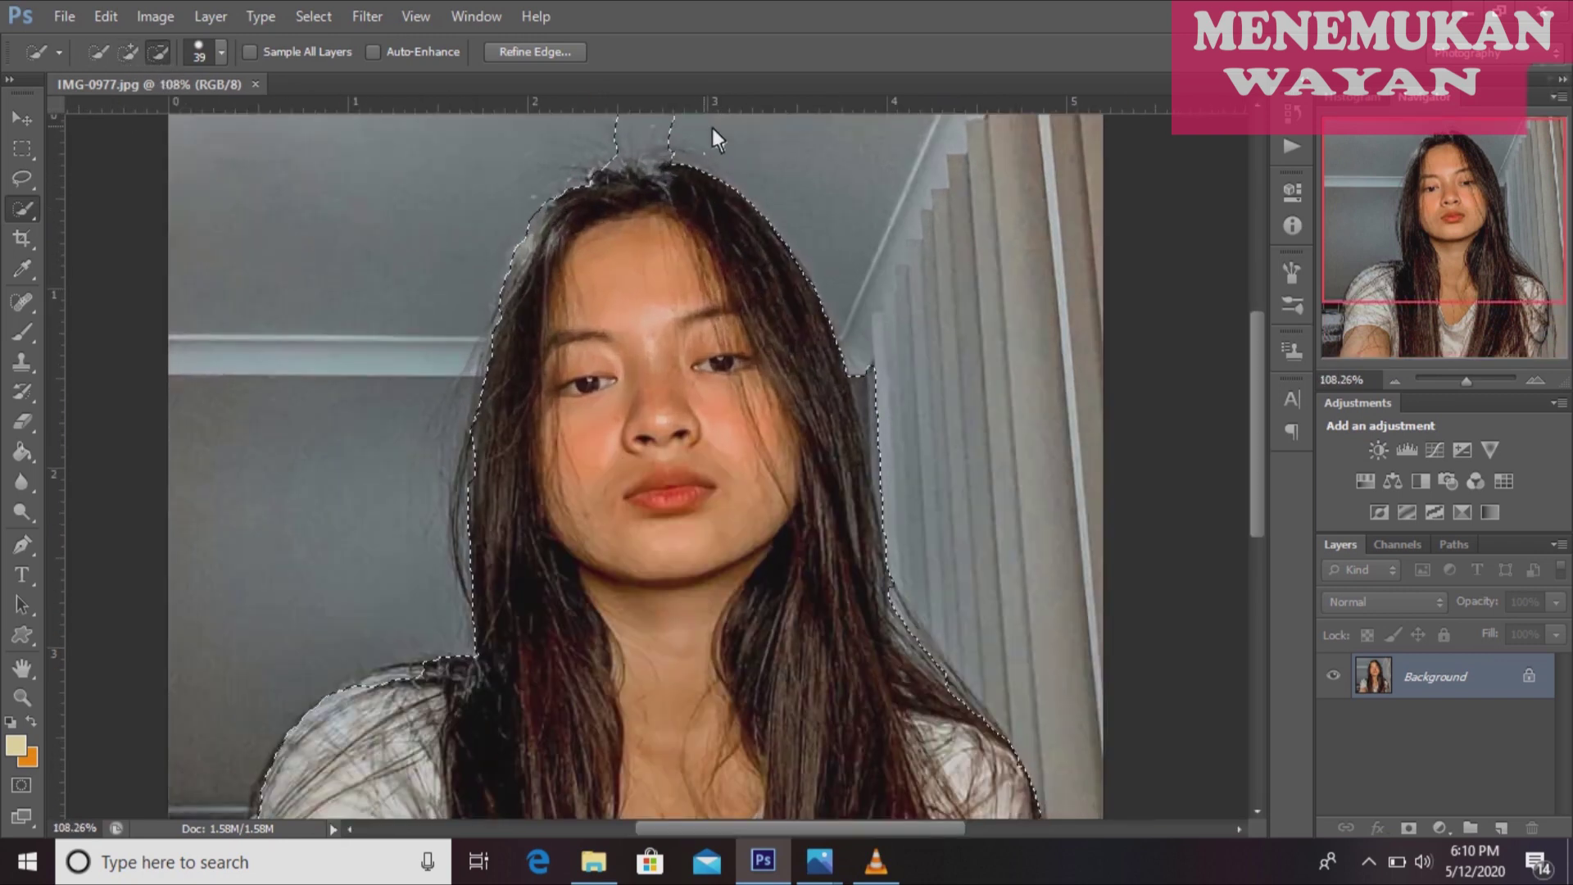
pyautogui.moveTo(733, 147); pyautogui.dragTo(685, 170)
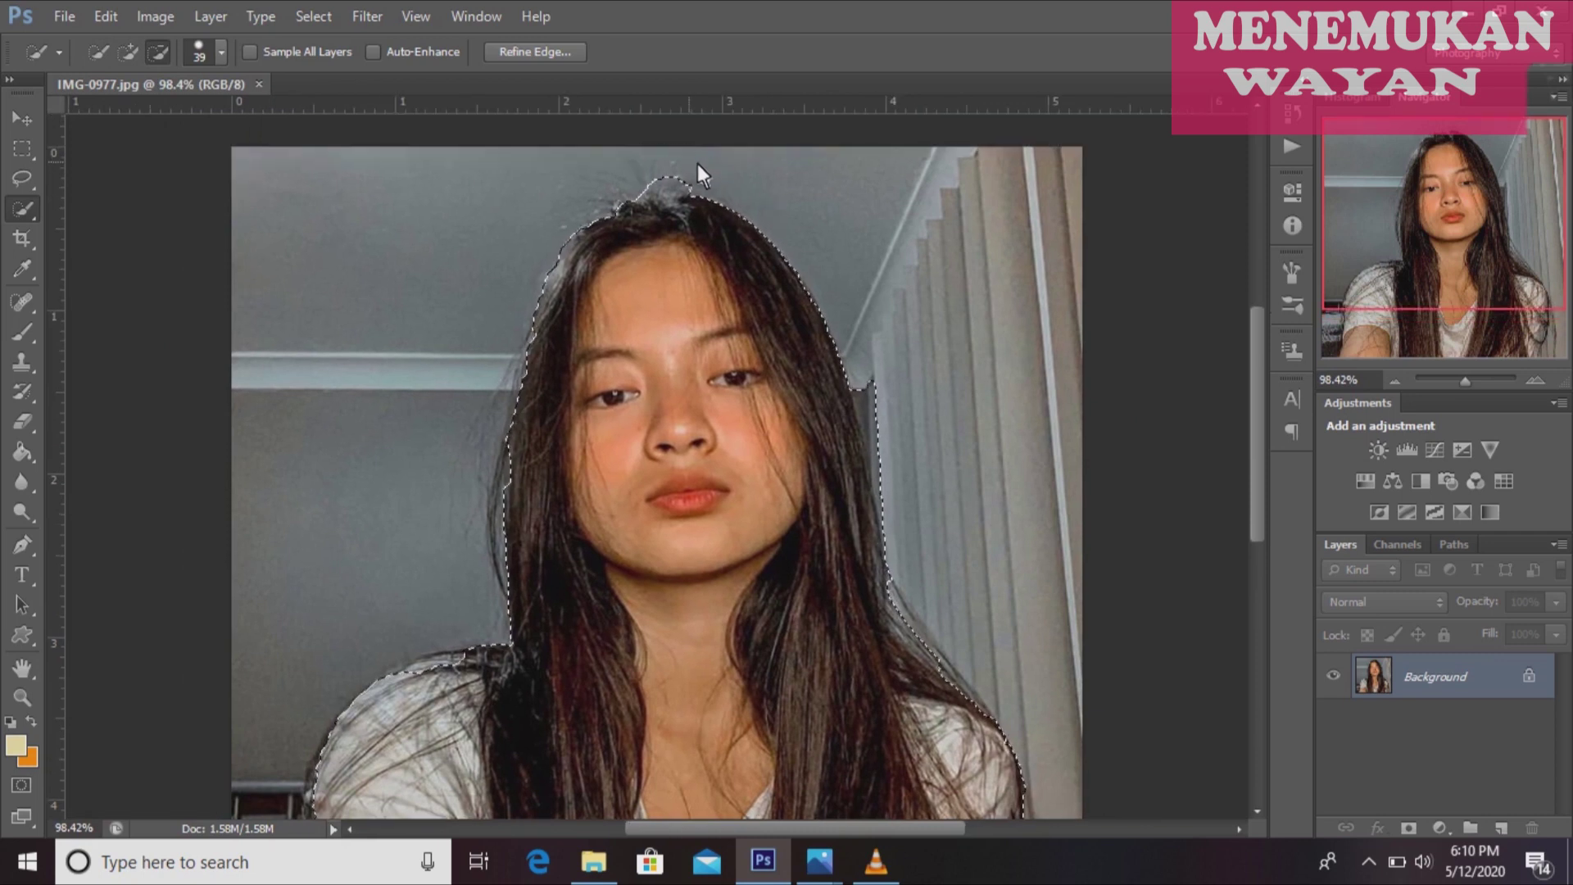
pyautogui.moveTo(677, 175); pyautogui.dragTo(646, 175)
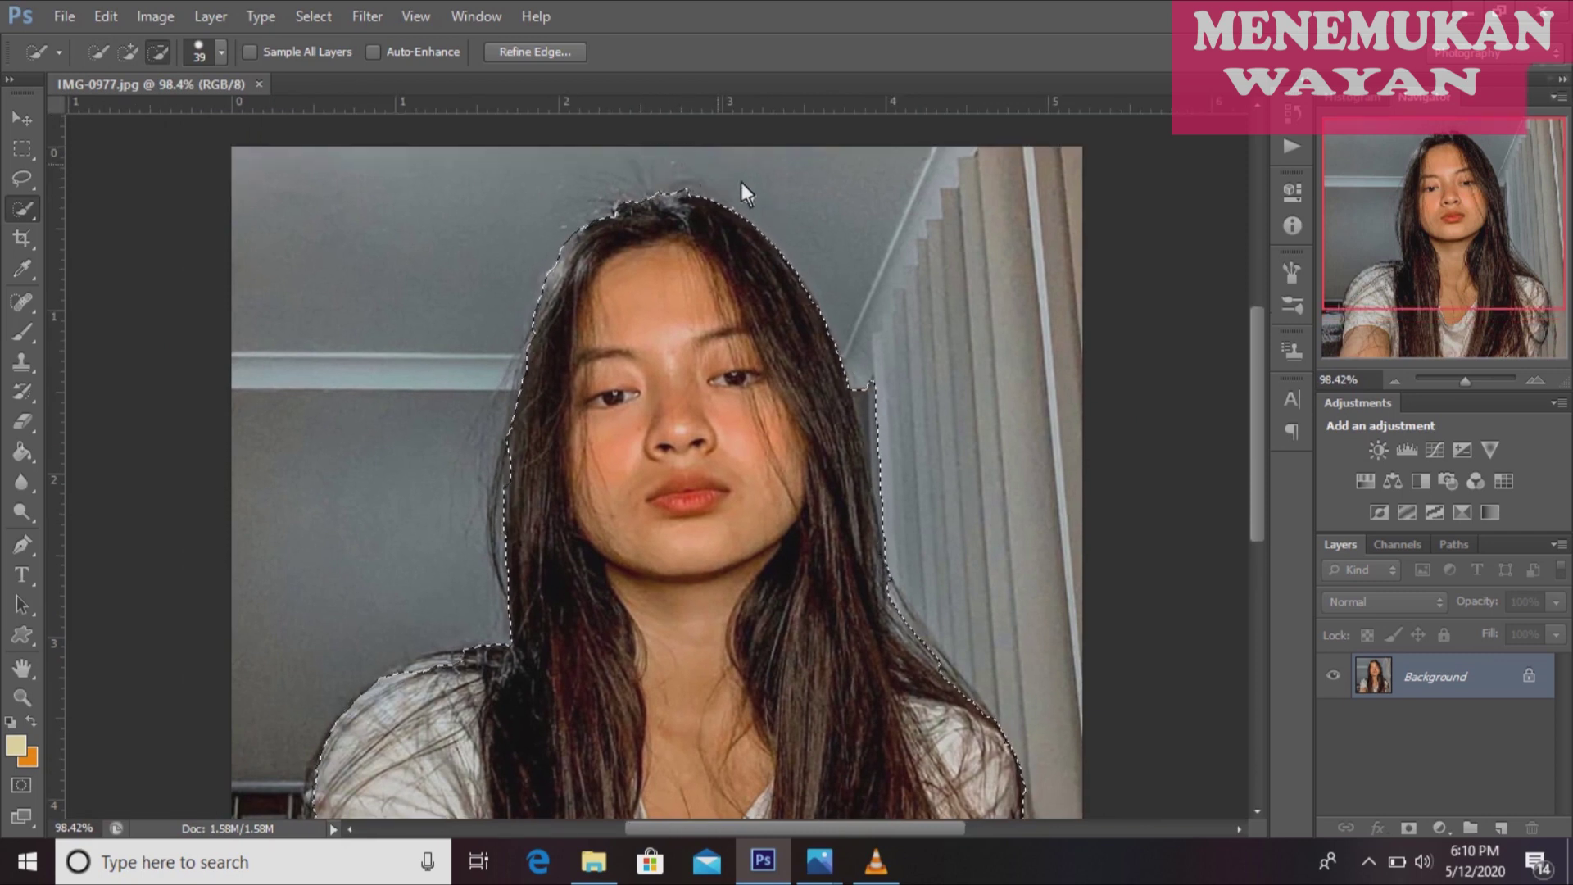
pyautogui.moveTo(905, 390); pyautogui.dragTo(896, 371)
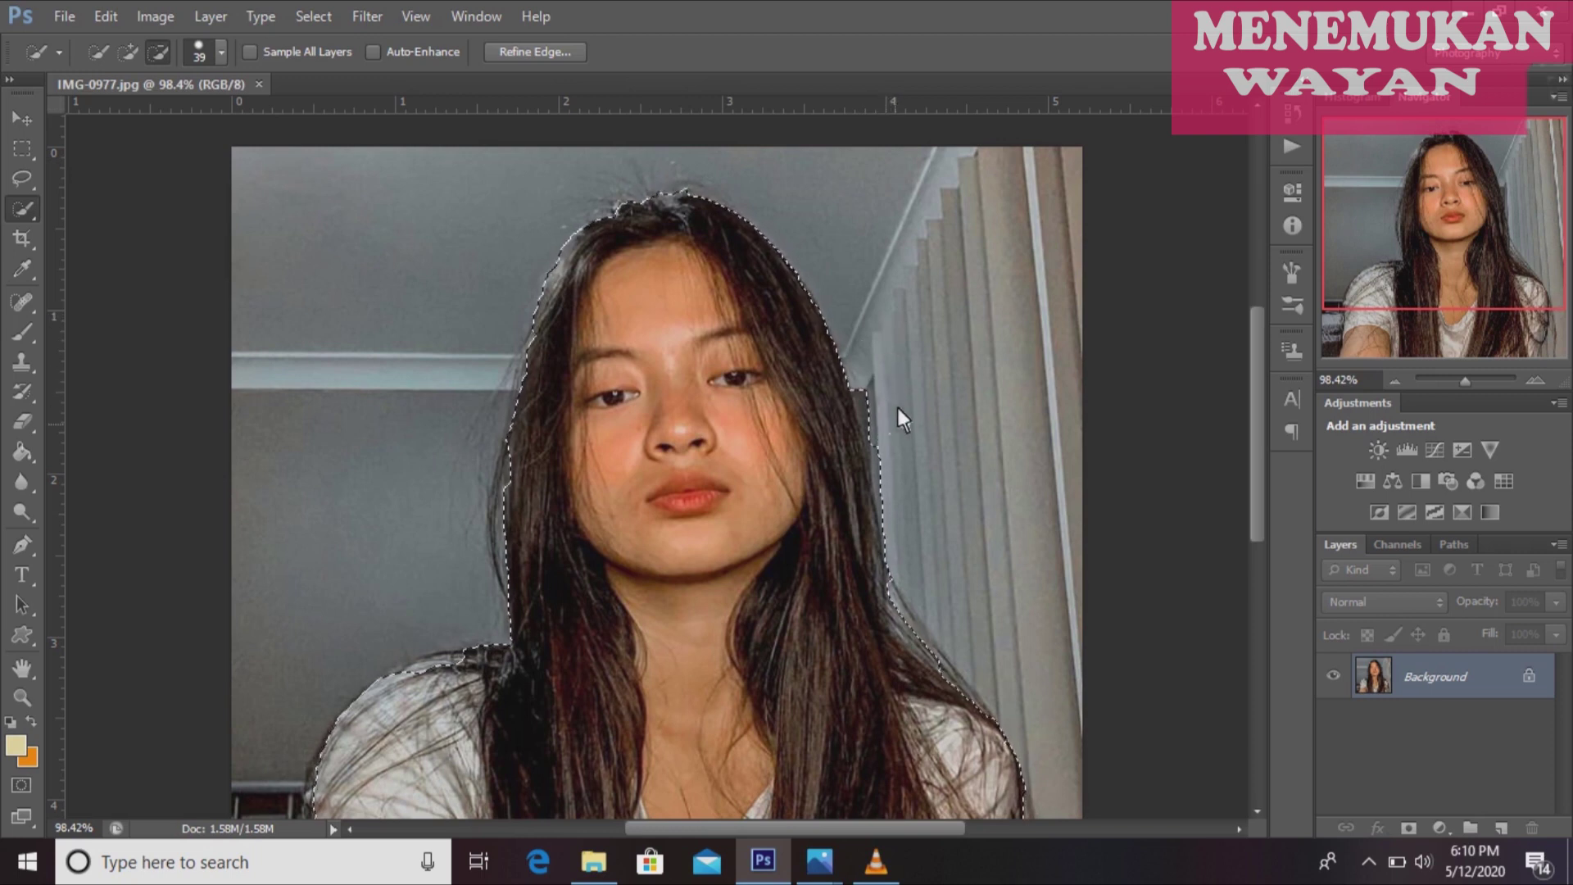
pyautogui.scroll(-2, 719, 434)
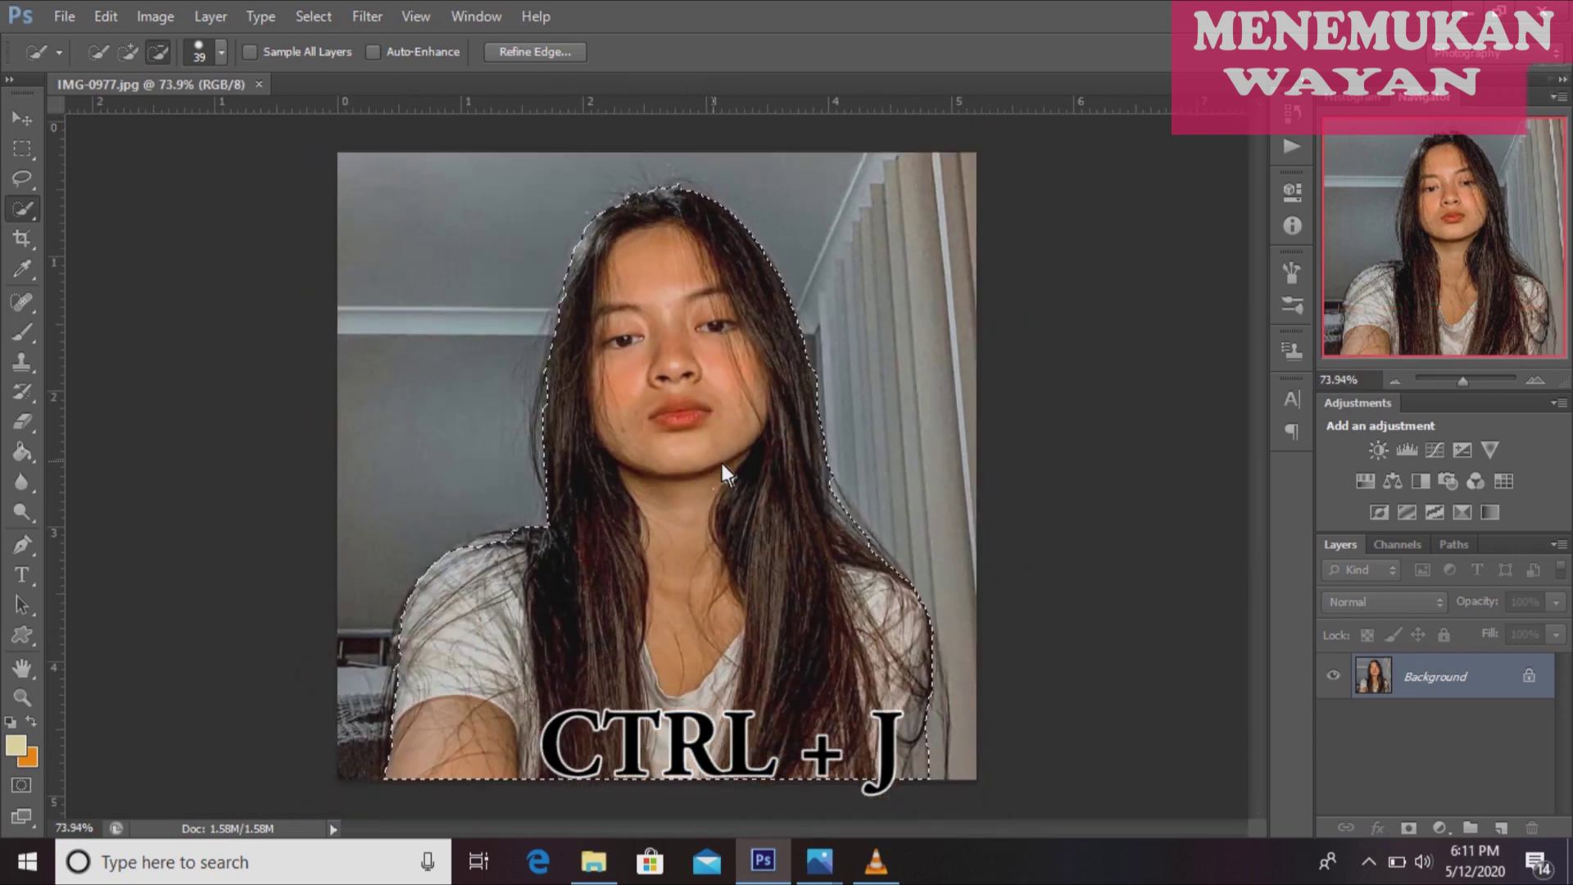
pyautogui.scroll(-1, 721, 464)
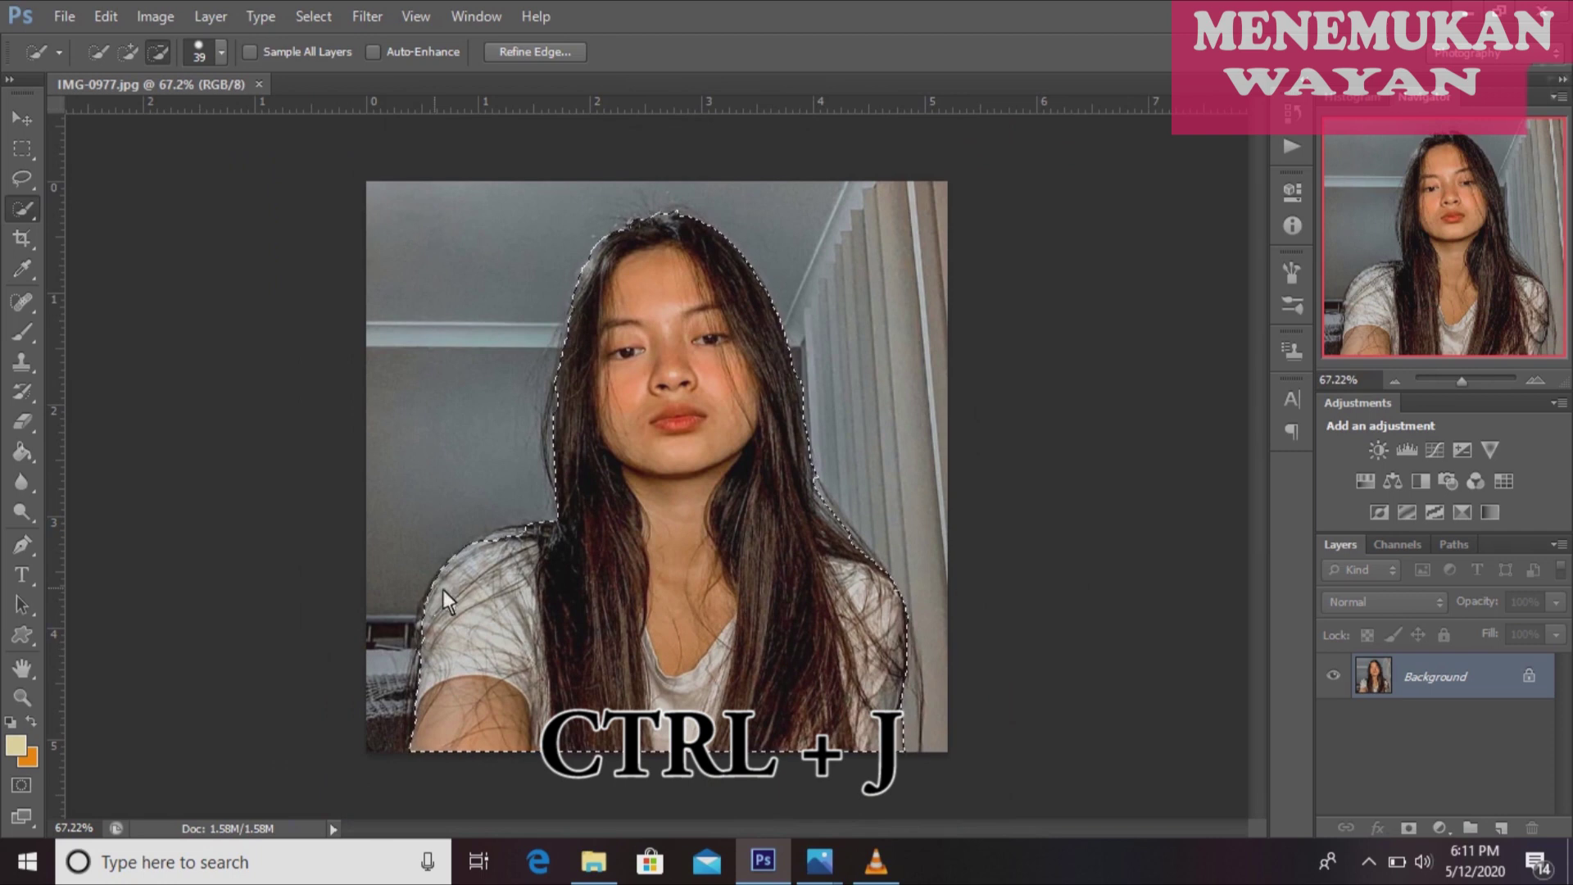
# Copy the selected girl to a new Layer 1 and hide the Background layer.
pyautogui.hotkey('ctrl', 'j')
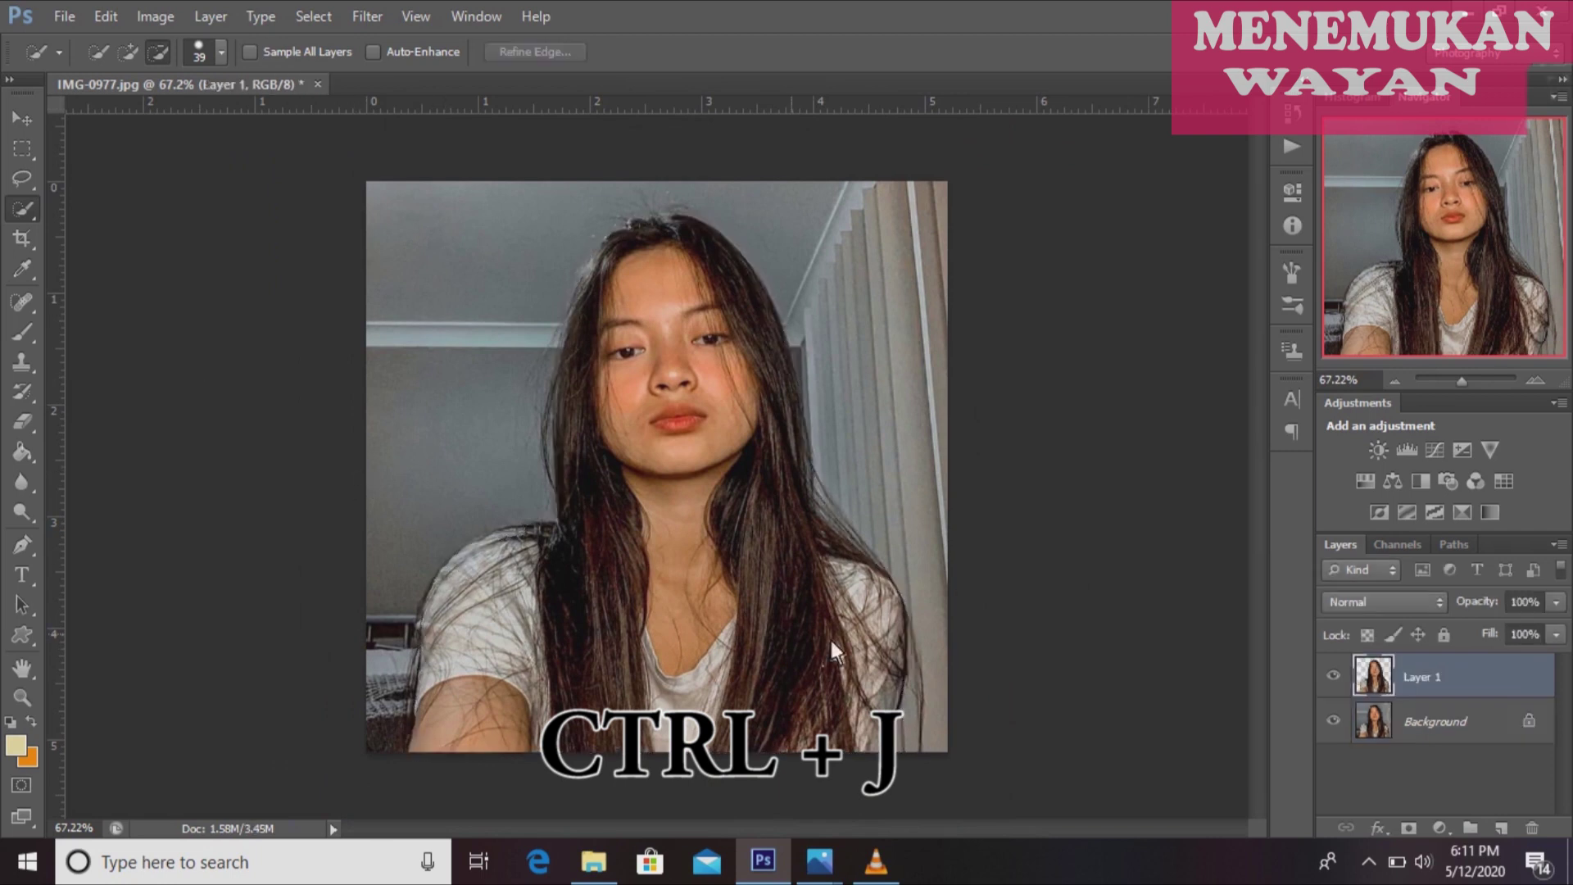
pyautogui.click(1333, 721)
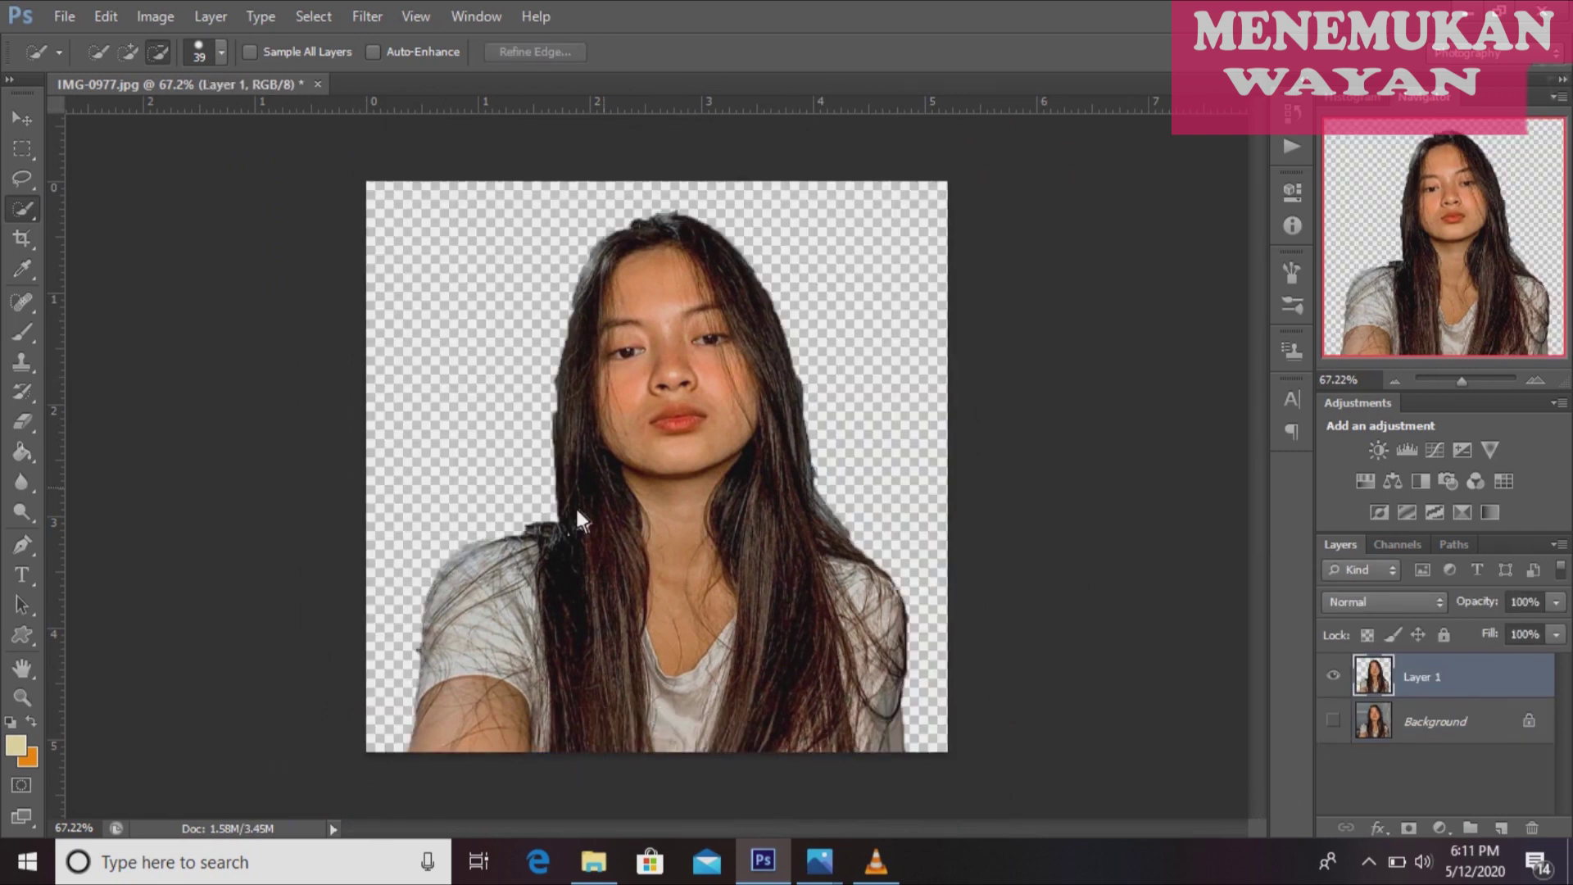
pyautogui.click(370, 17)
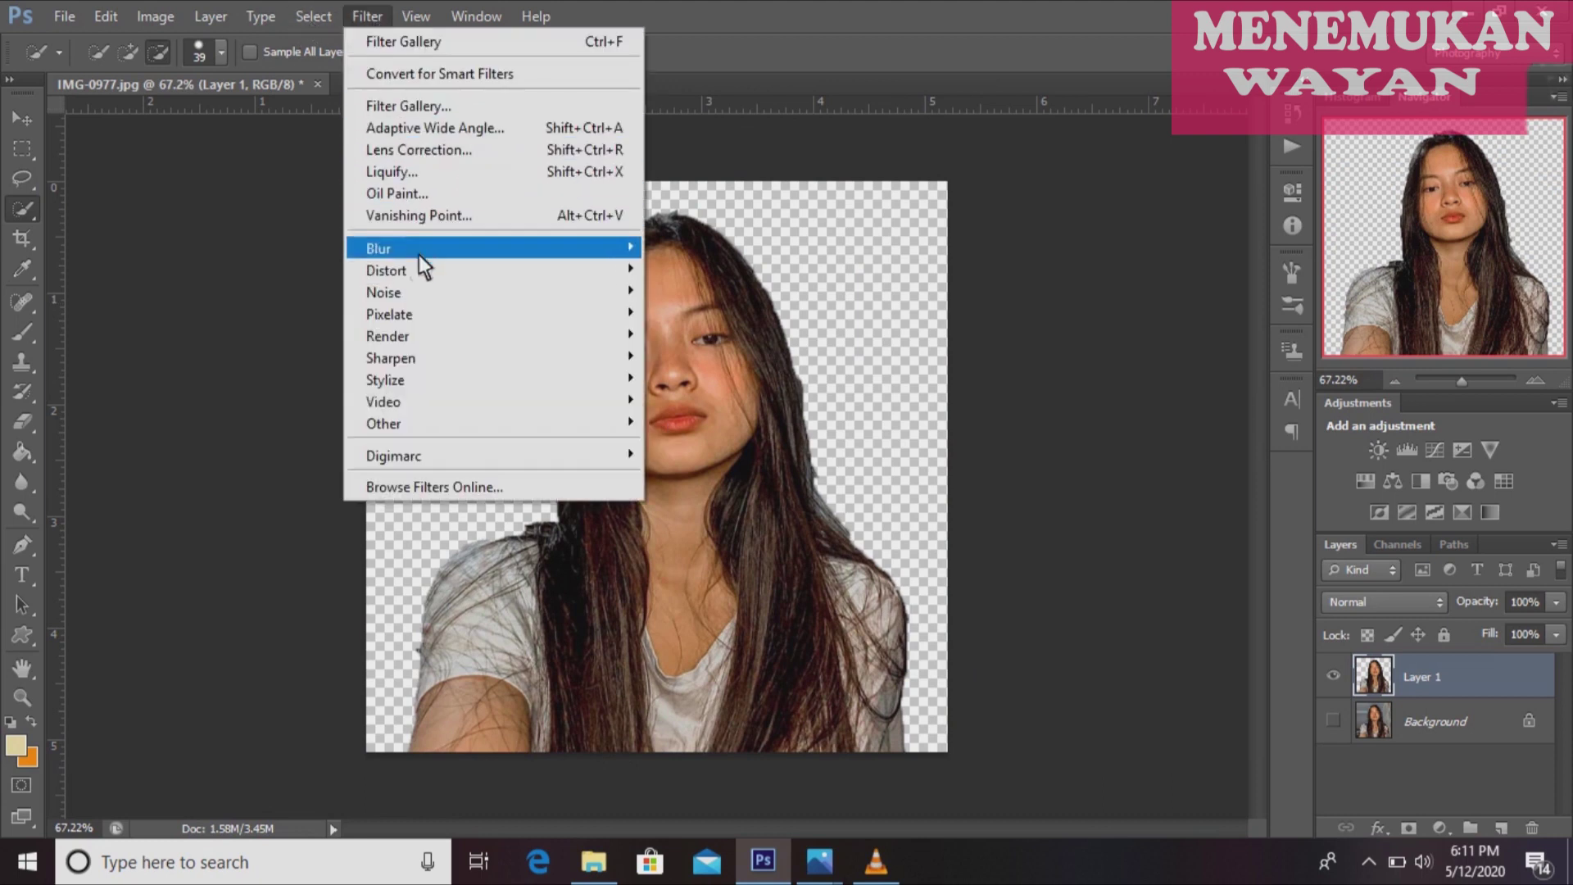
pyautogui.click(377, 17)
pyautogui.click(315, 18)
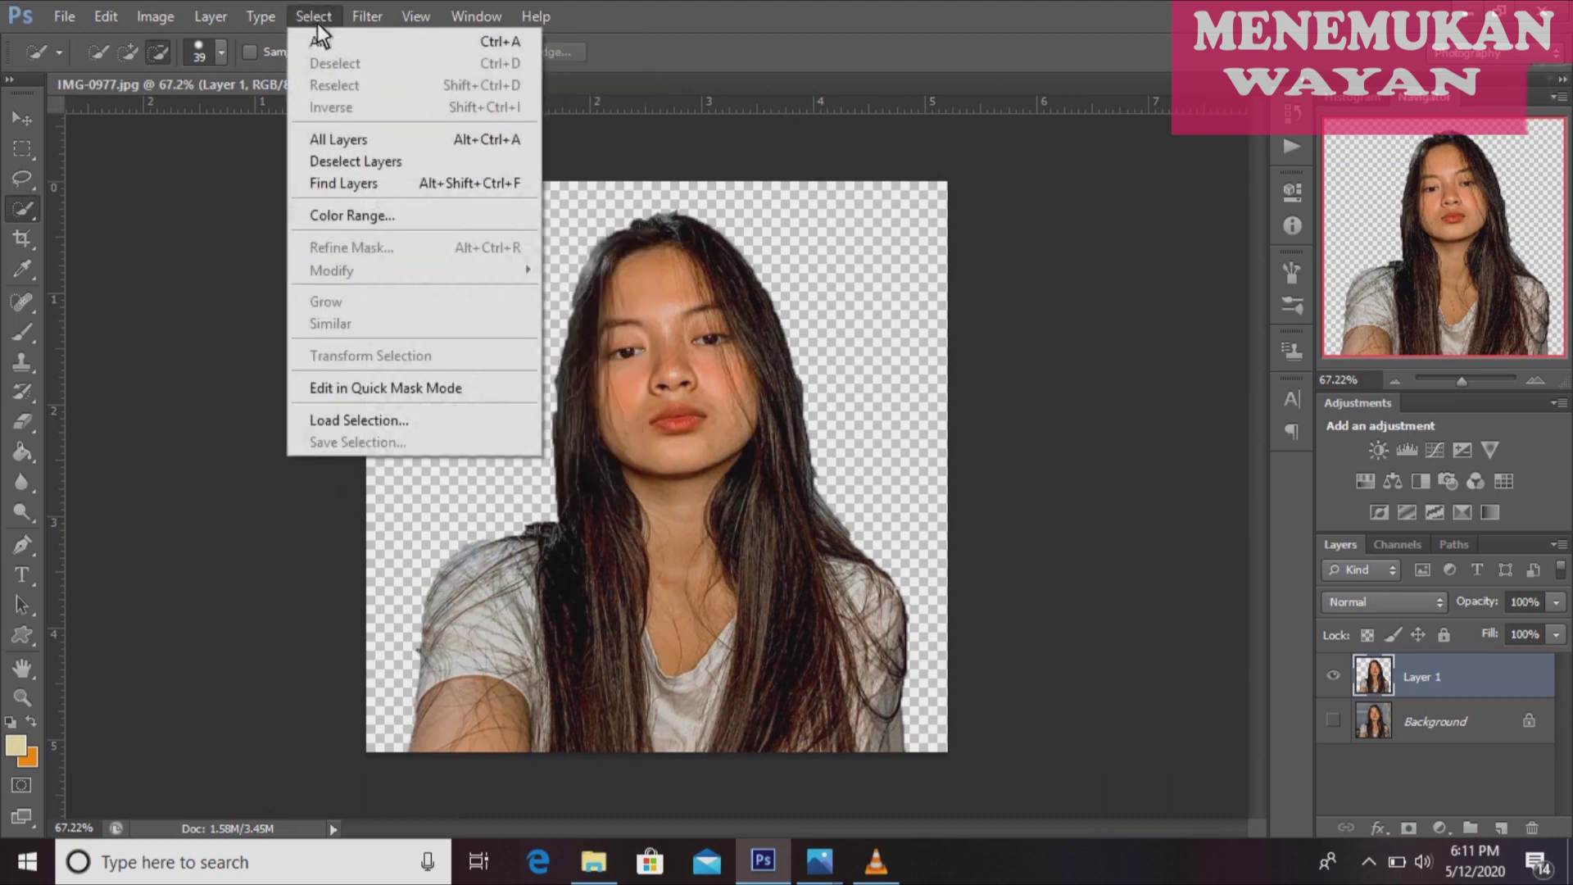
# Add a vertical guide at 50% and nudge the cut-out girl slightly left.
pyautogui.click(416, 17)
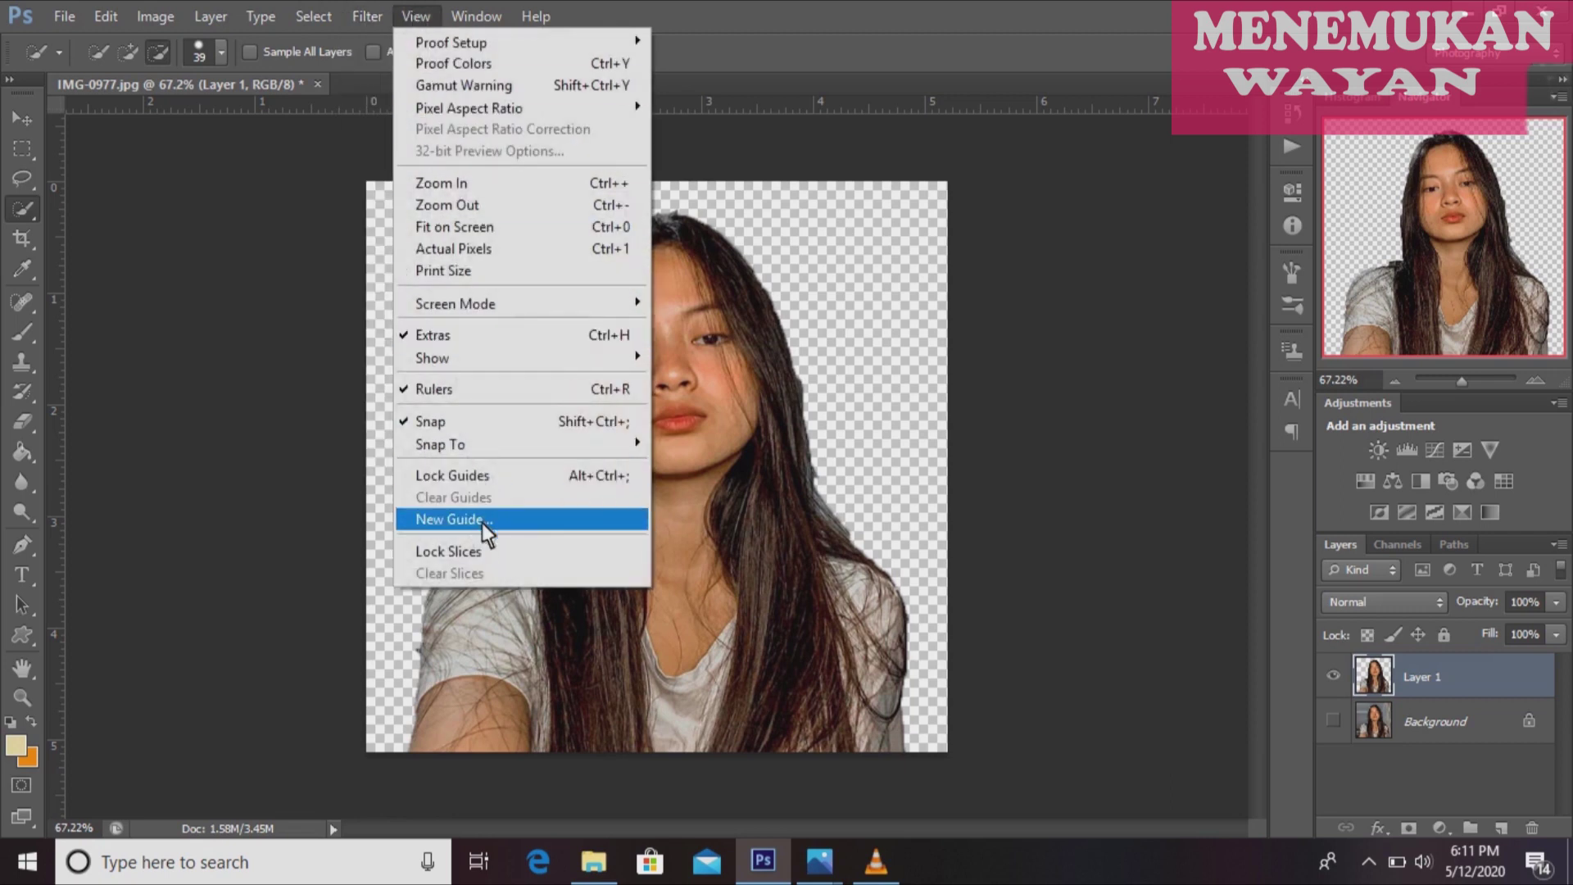
pyautogui.click(481, 521)
pyautogui.press('BackSpace')
pyautogui.write('50')
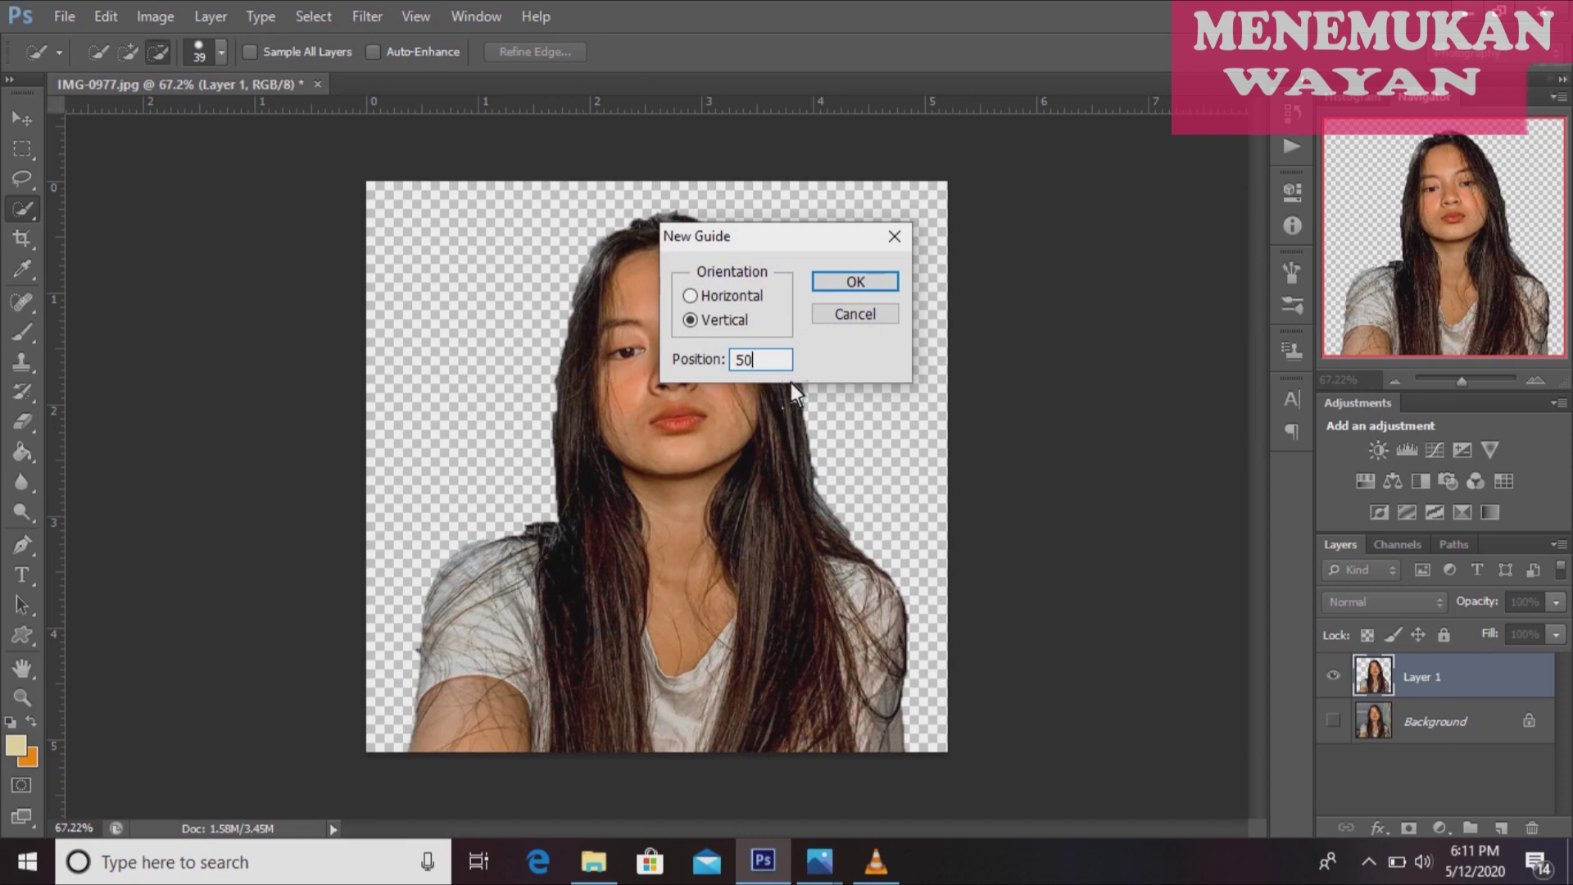
pyautogui.click(882, 283)
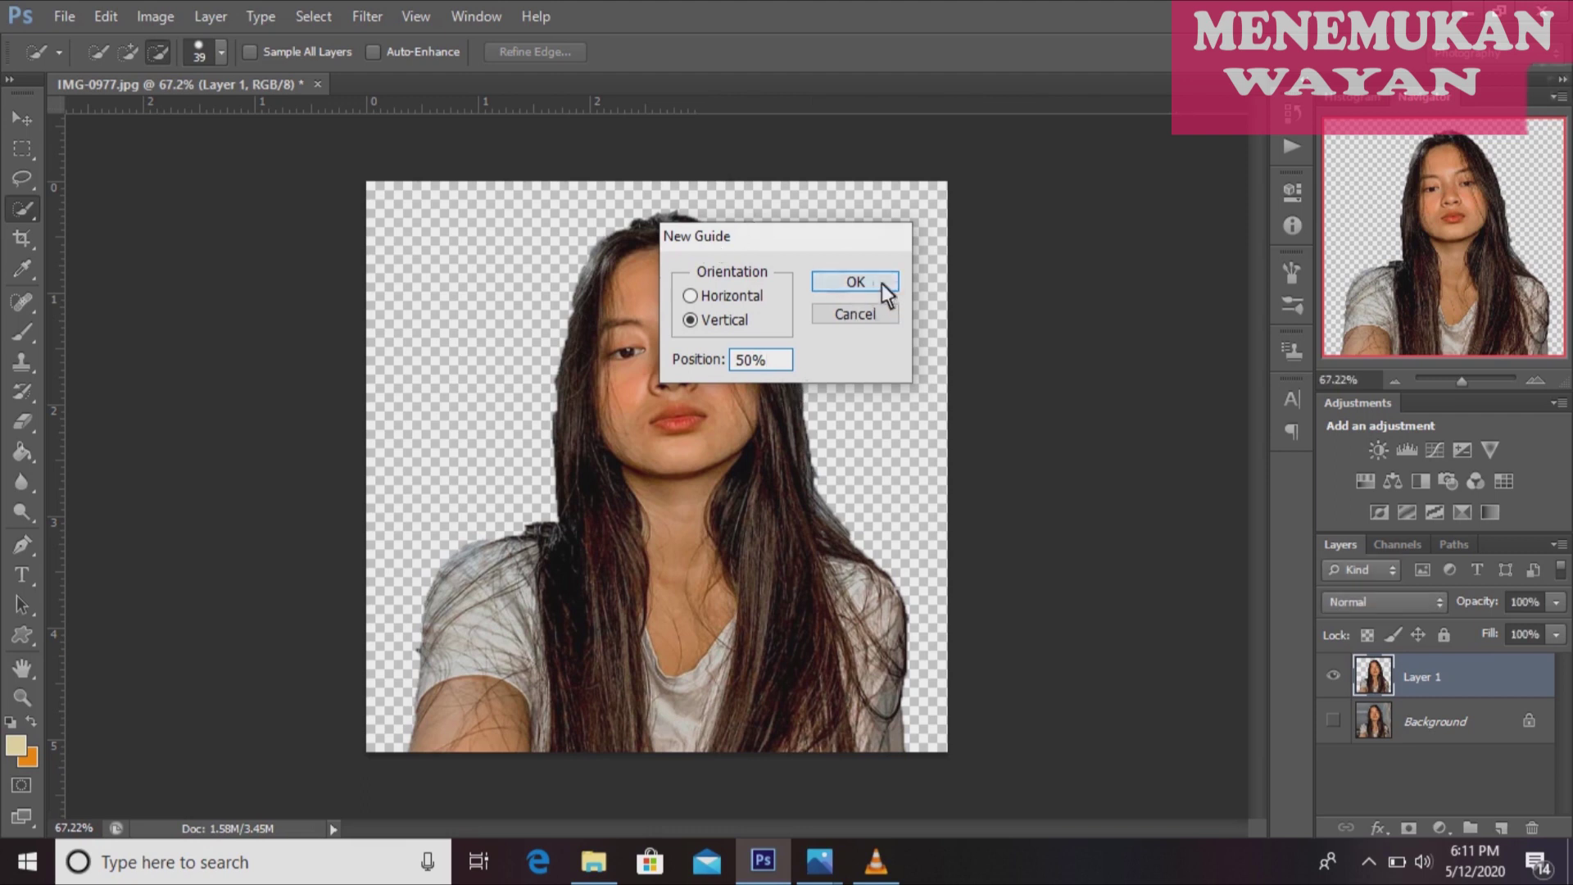
pyautogui.click(21, 122)
pyautogui.moveTo(776, 627); pyautogui.dragTo(761, 632)
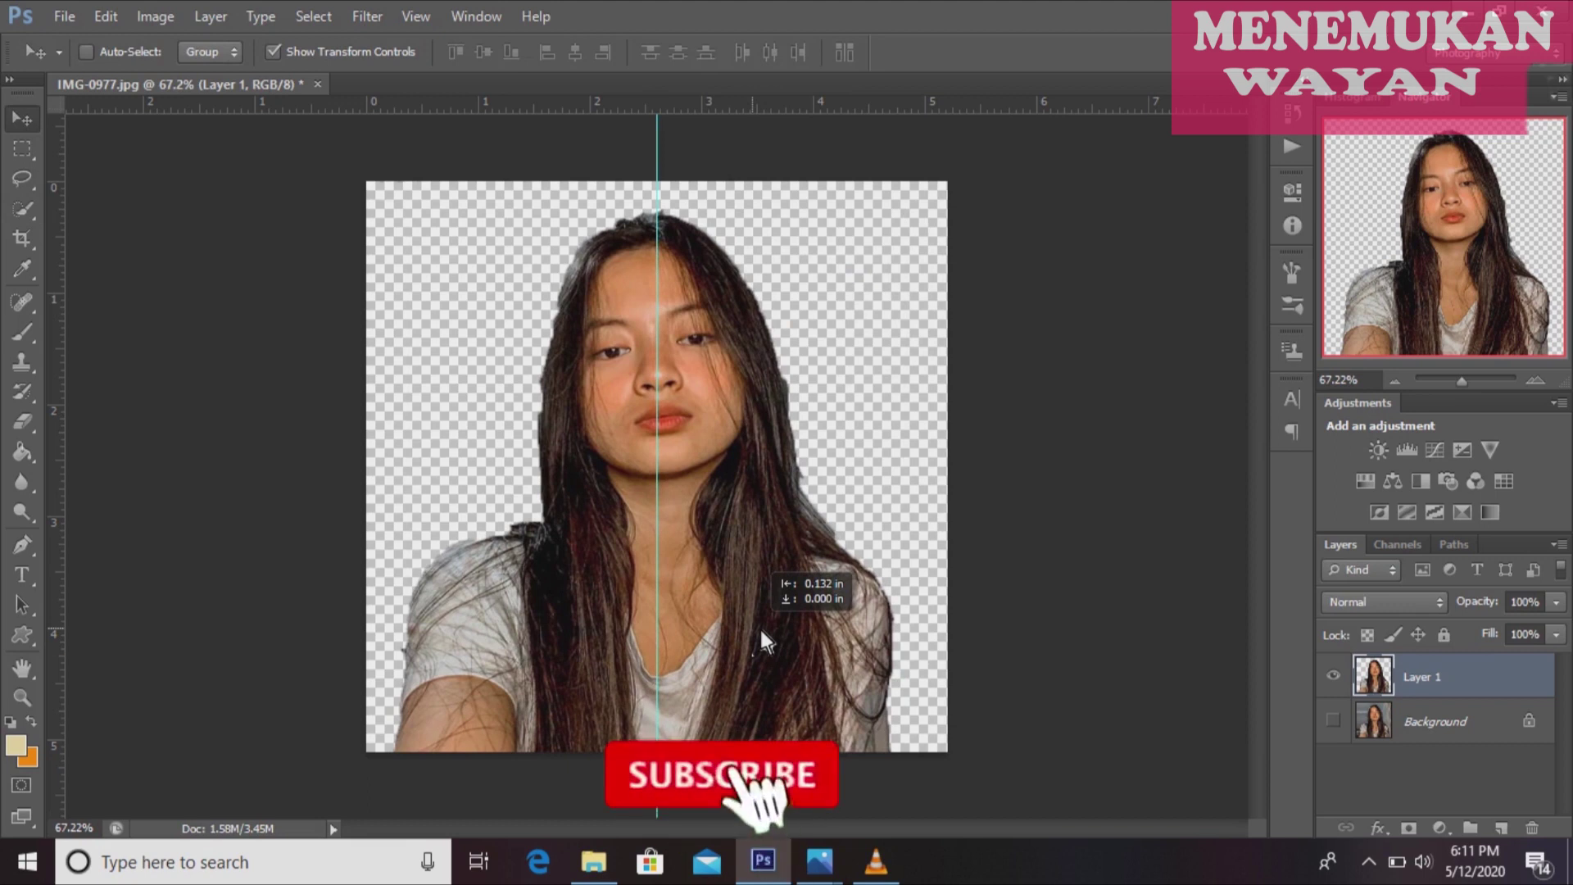
# Finish positioning the girl and add an empty Layer 2 beneath her.
pyautogui.moveTo(760, 629); pyautogui.dragTo(760, 629)
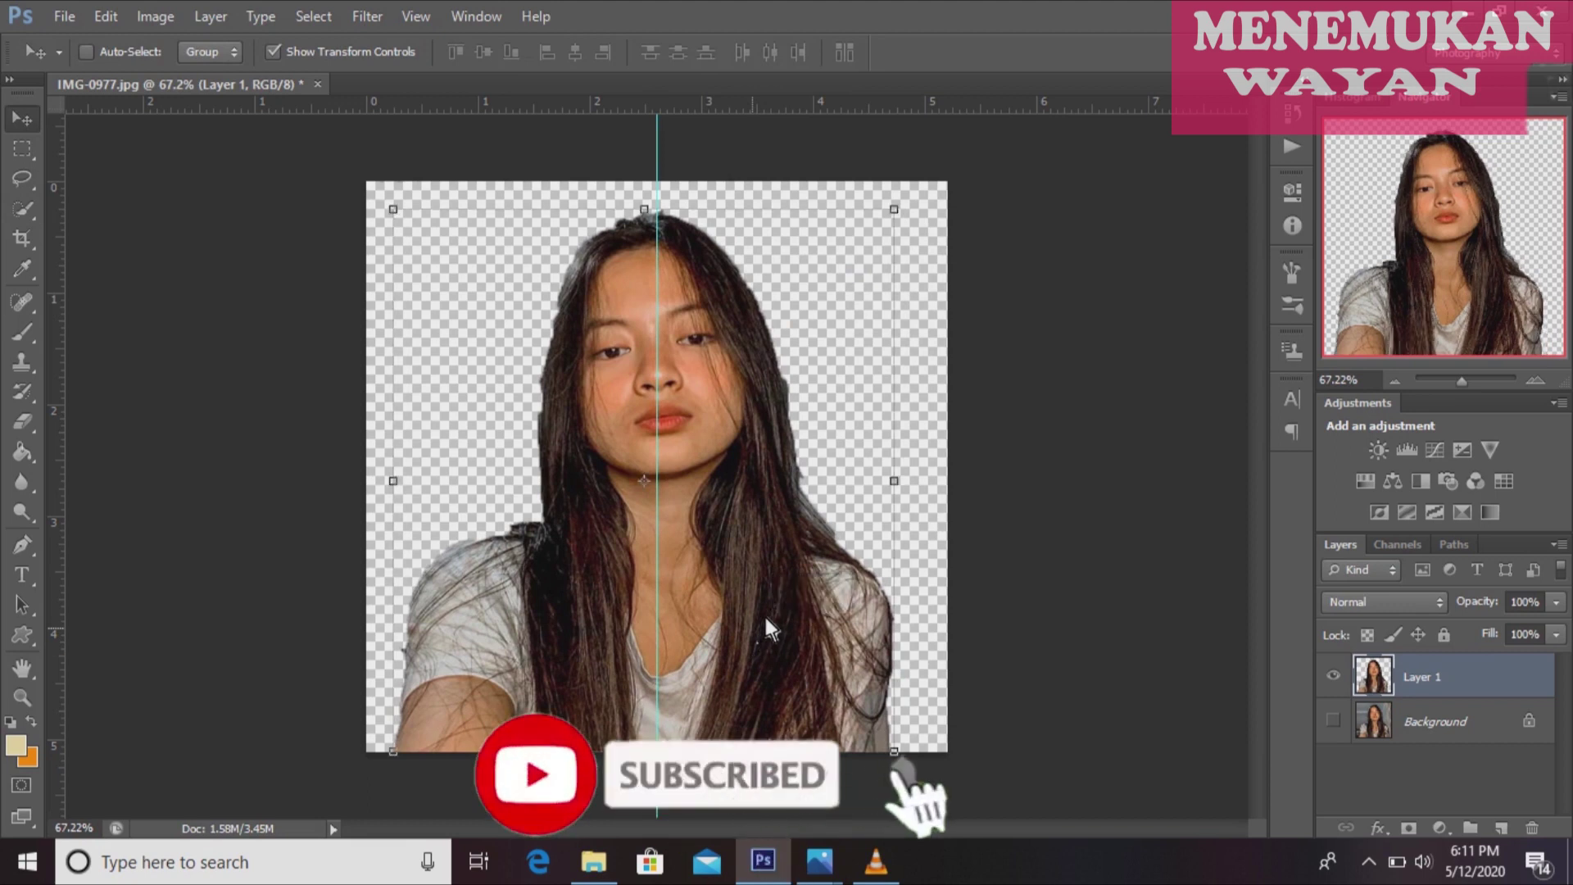
pyautogui.click(1413, 759)
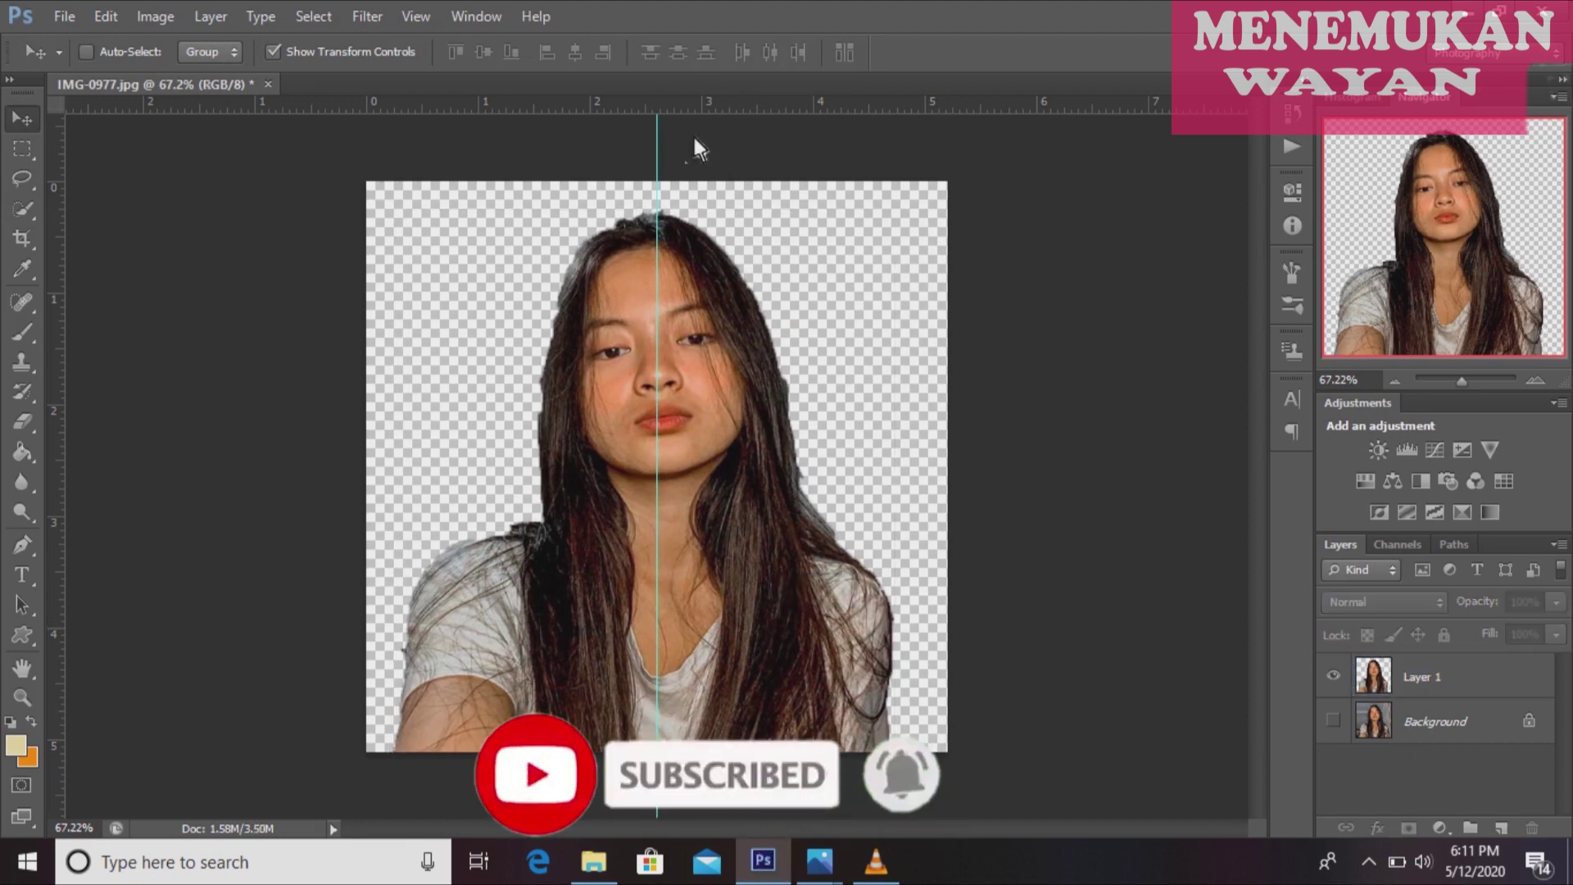
pyautogui.click(1504, 829)
pyautogui.moveTo(1448, 666); pyautogui.dragTo(1488, 726)
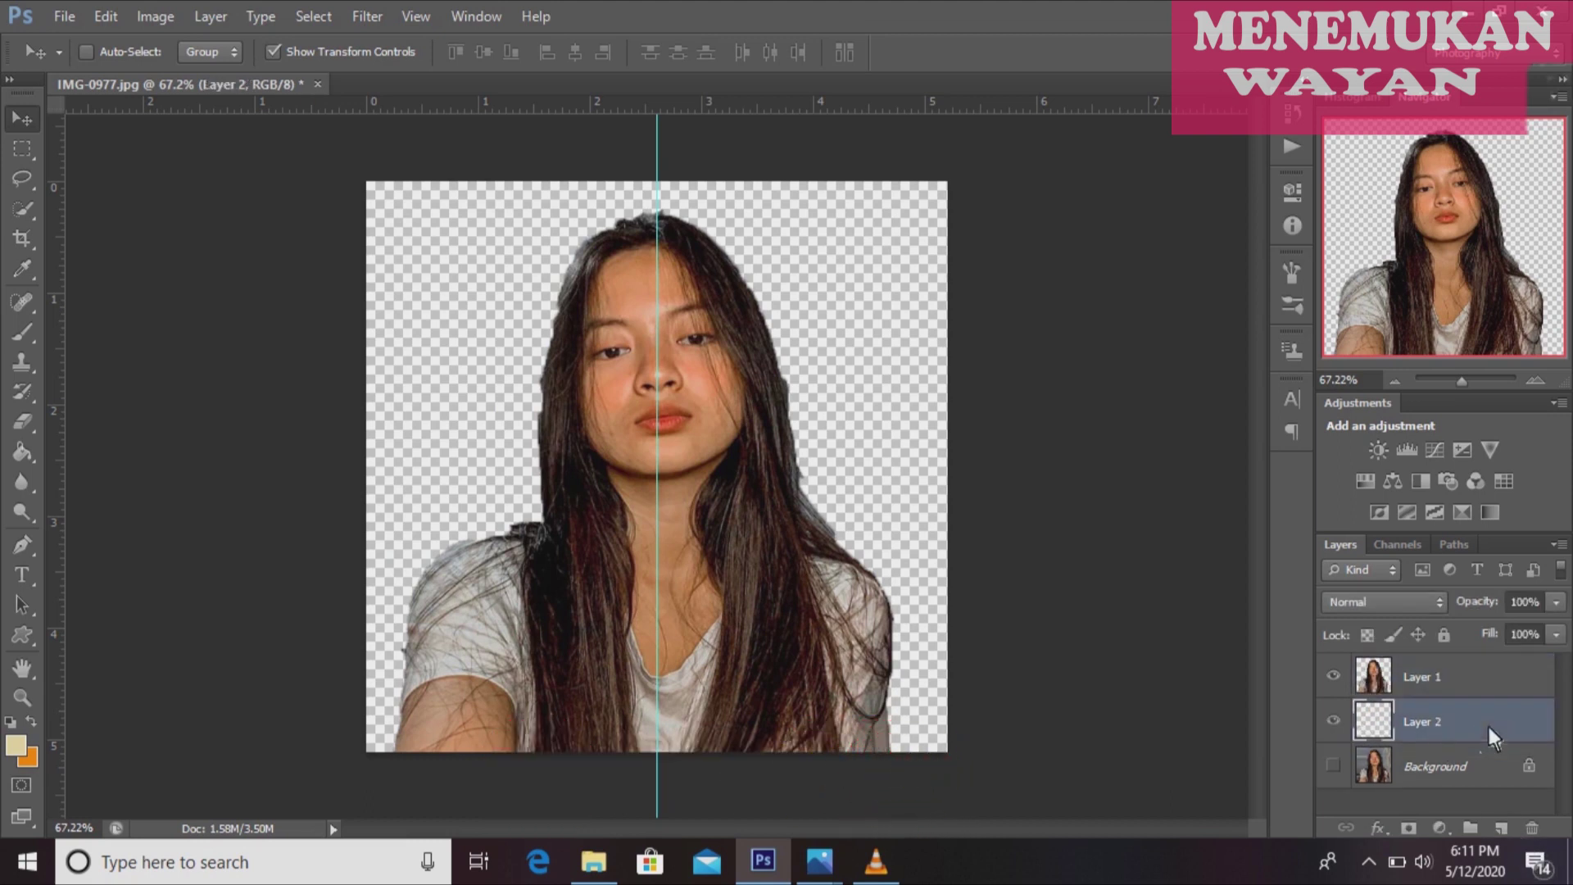
# Select the left half of the canvas up to the guide.
pyautogui.click(38, 160)
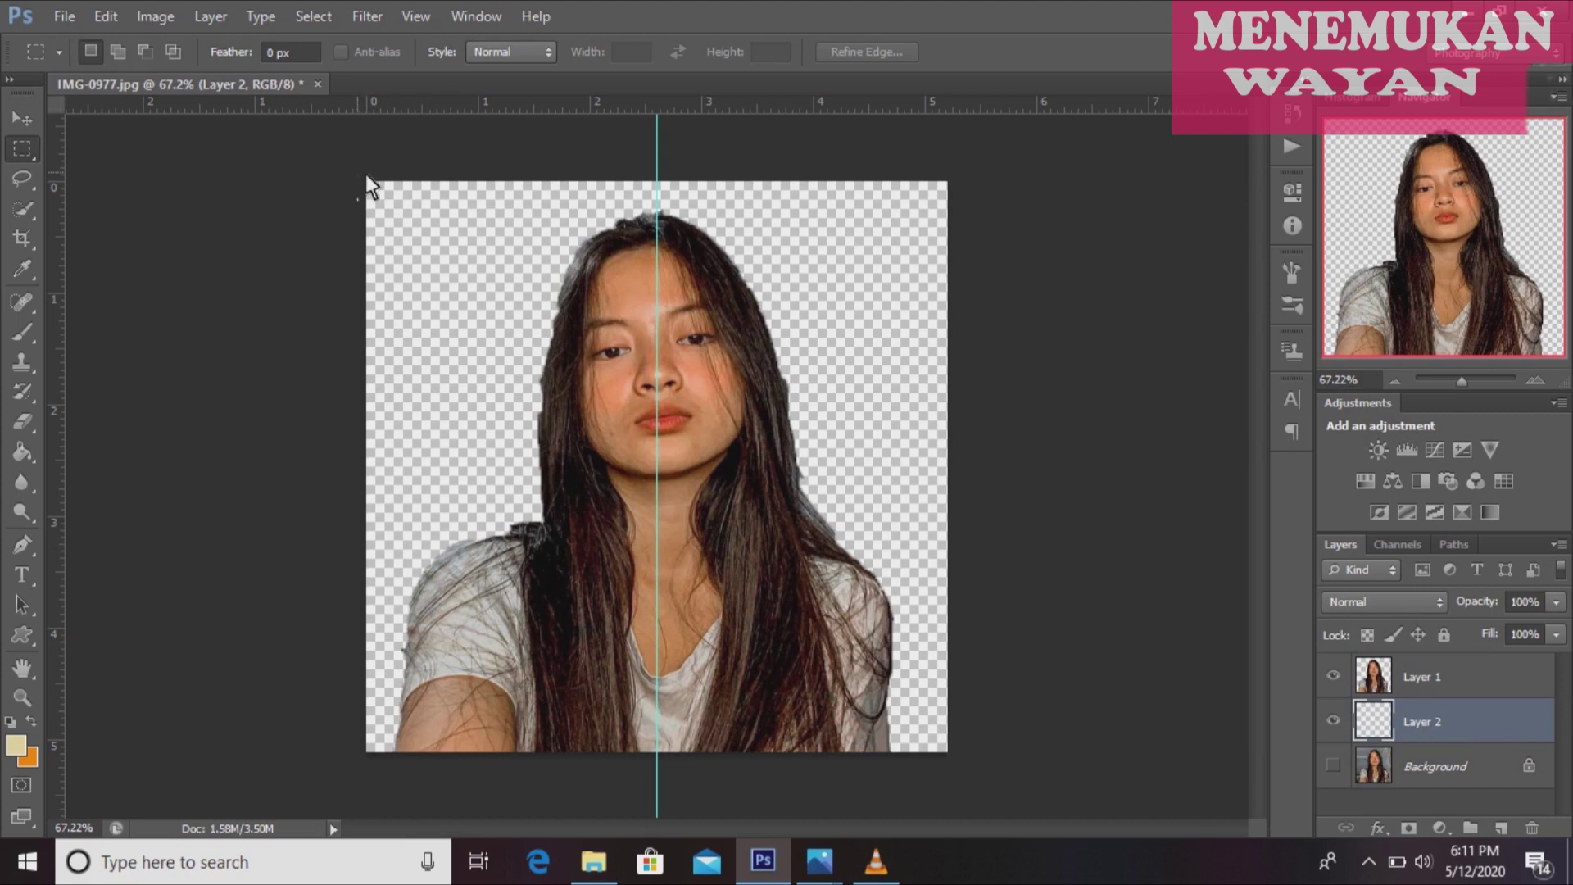
pyautogui.moveTo(365, 174); pyautogui.dragTo(667, 723)
pyautogui.hotkey('ctrl', 'd')
pyautogui.moveTo(356, 172); pyautogui.dragTo(660, 770)
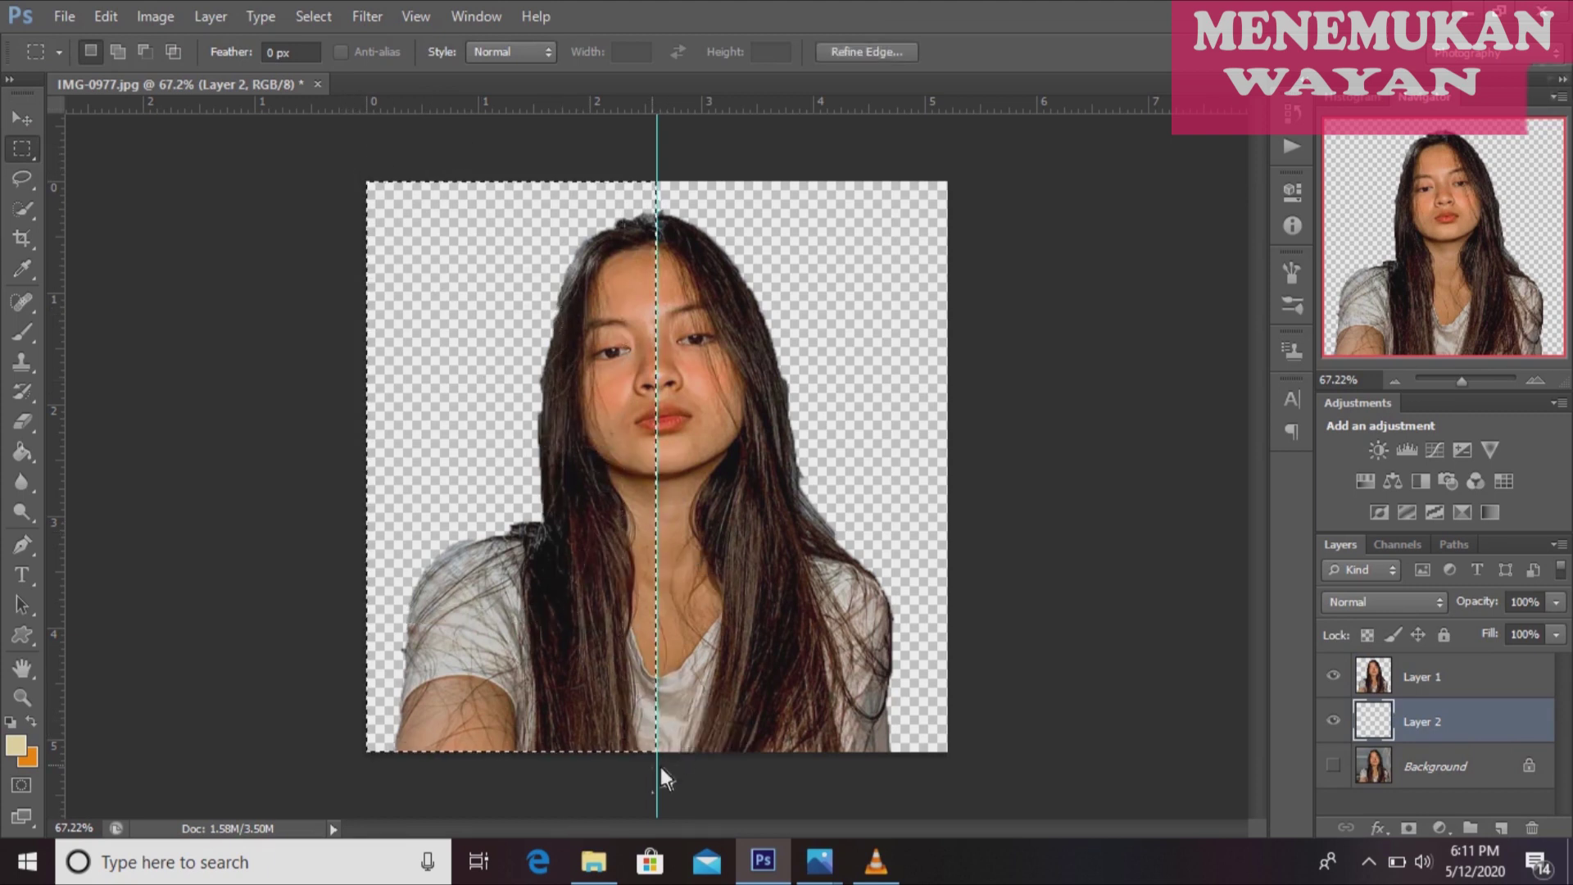
# Set the foreground colour to 50% brightness grey (808080).
pyautogui.click(16, 745)
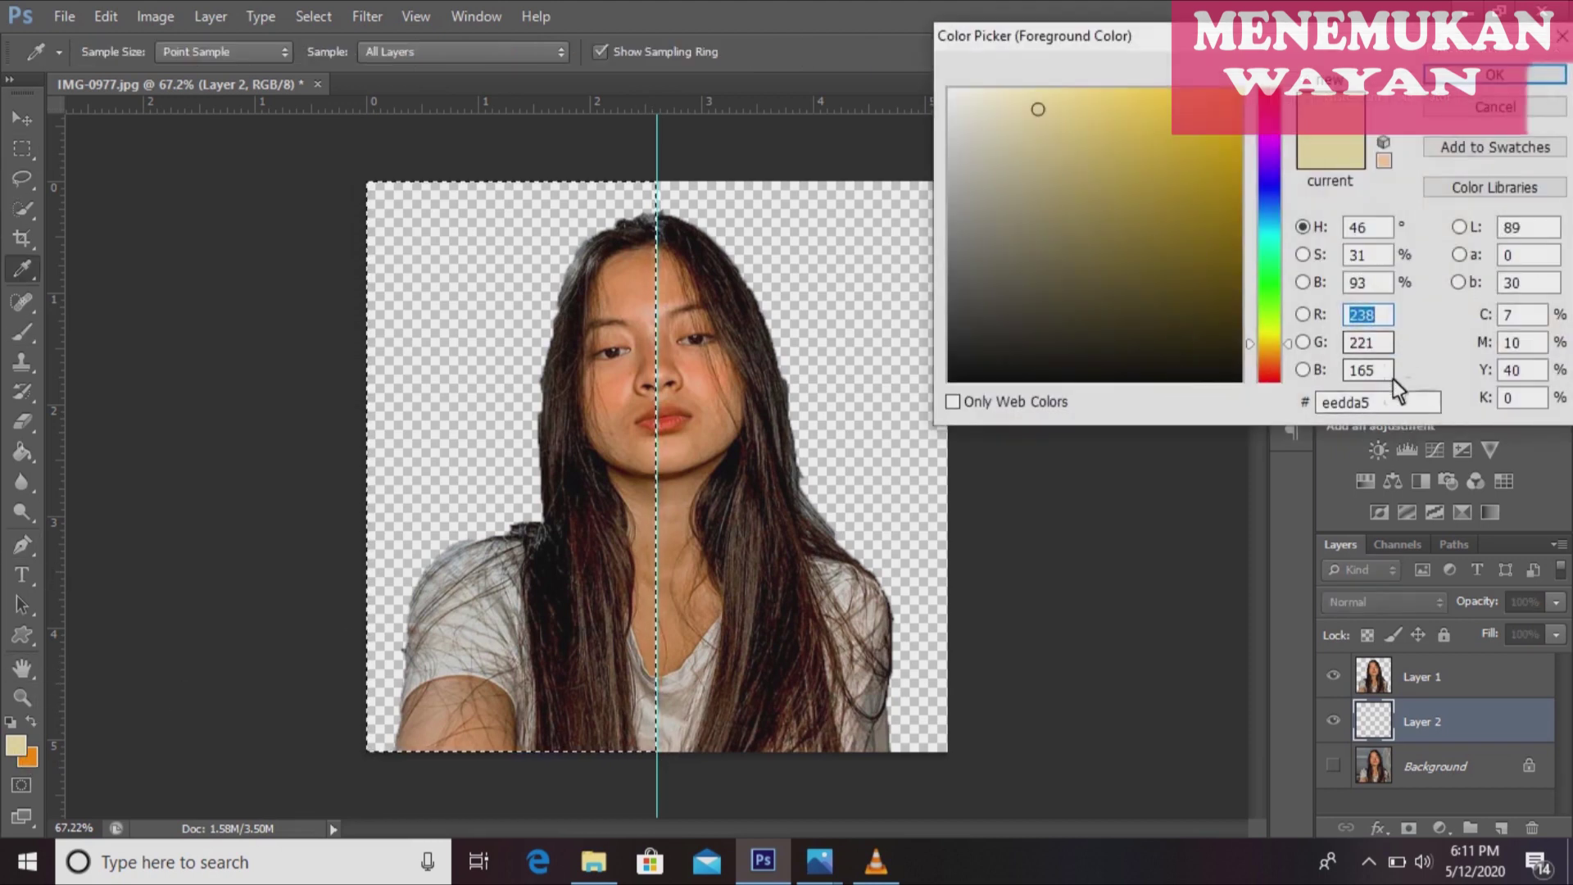
pyautogui.moveTo(1072, 218); pyautogui.dragTo(944, 422)
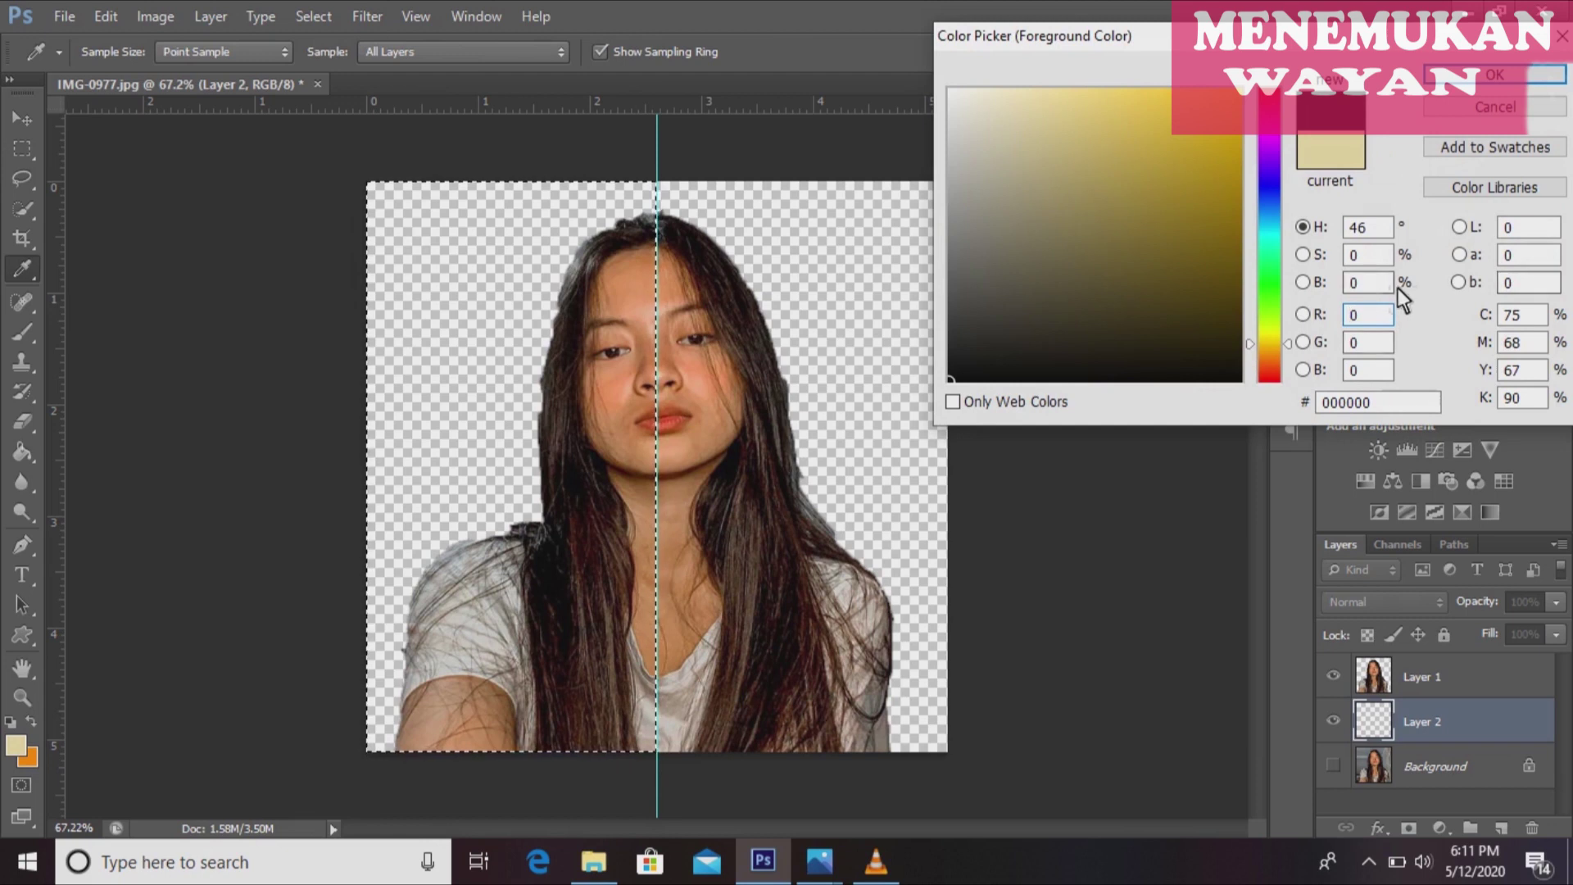
pyautogui.doubleClick(1362, 284)
pyautogui.write('50')
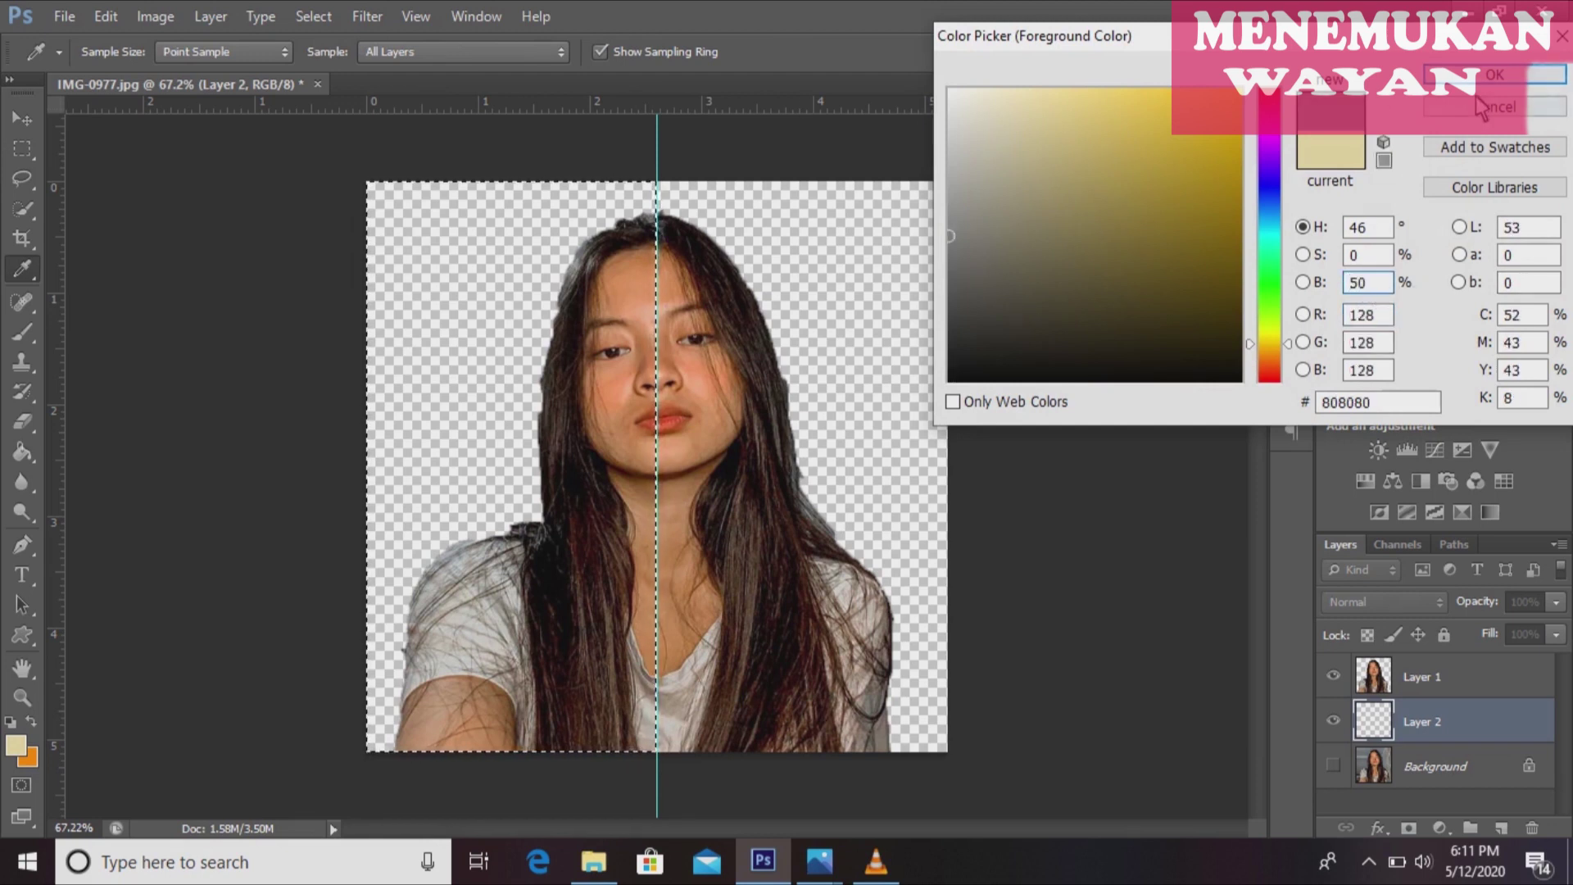
pyautogui.click(1485, 75)
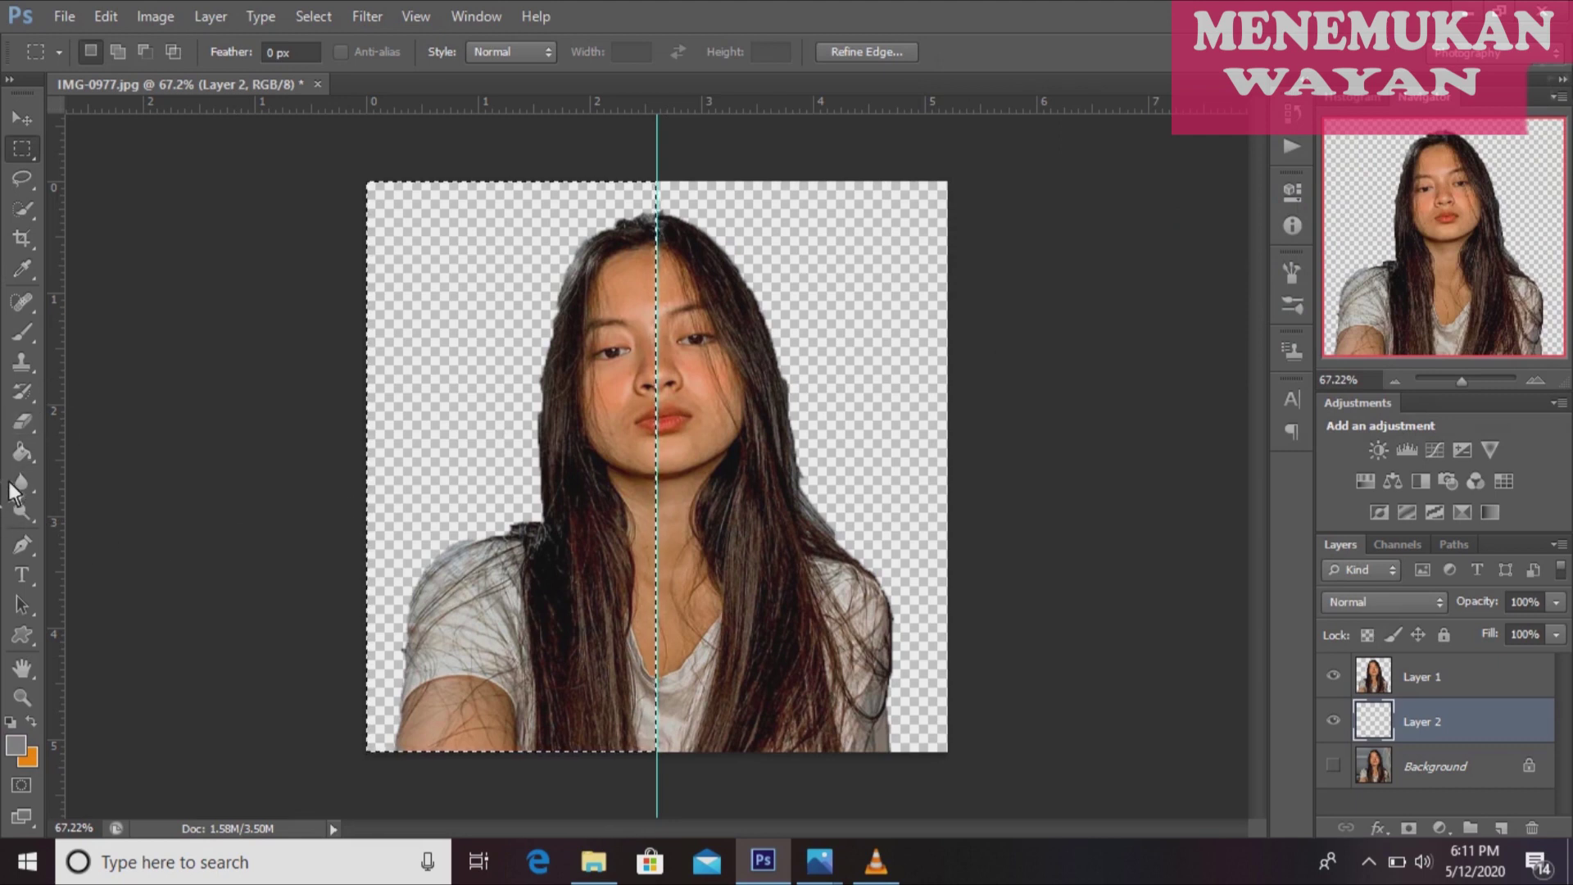
# Fill the selected left half with the grey and deselect.
pyautogui.click(30, 456)
pyautogui.click(425, 303)
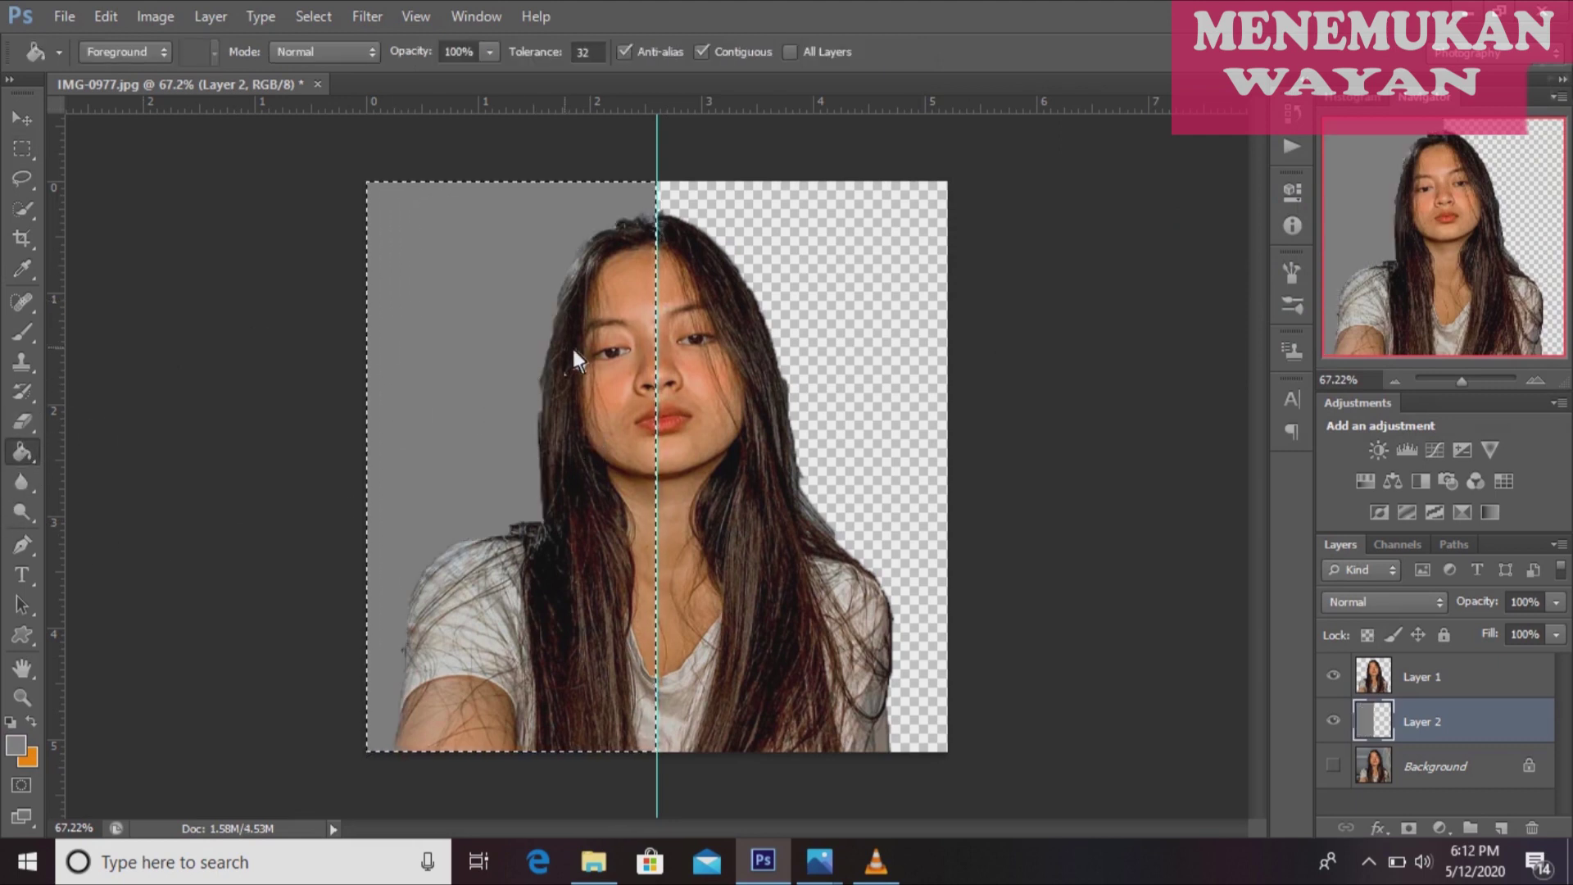
pyautogui.hotkey('ctrl', 'd')
pyautogui.click(33, 146)
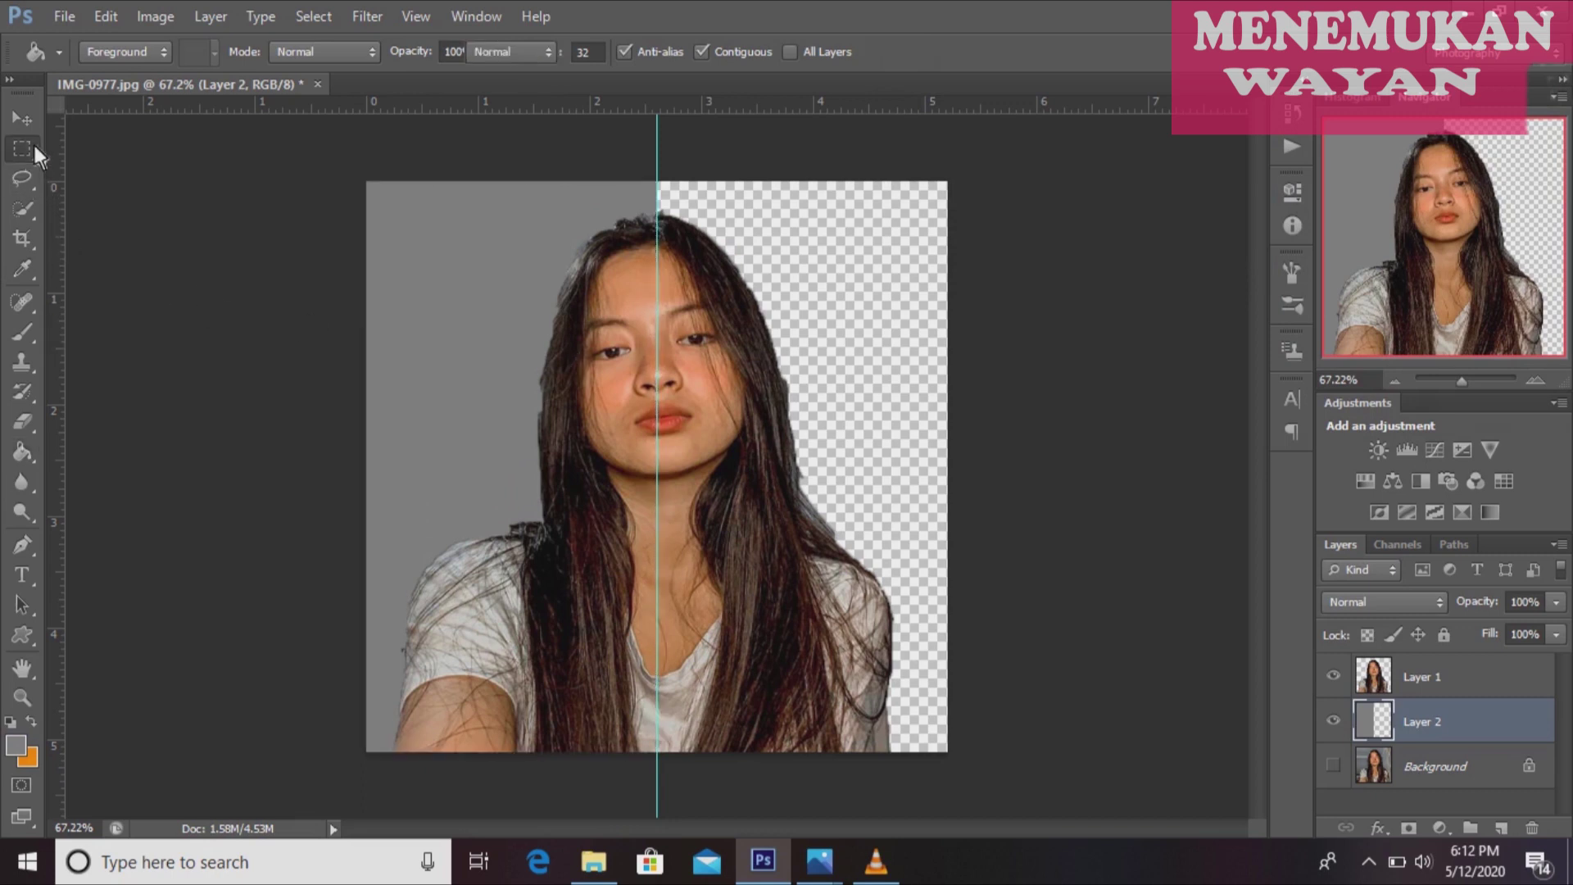
# Select the right half and set the foreground to 25% brightness grey (404040).
pyautogui.moveTo(981, 174); pyautogui.dragTo(664, 761)
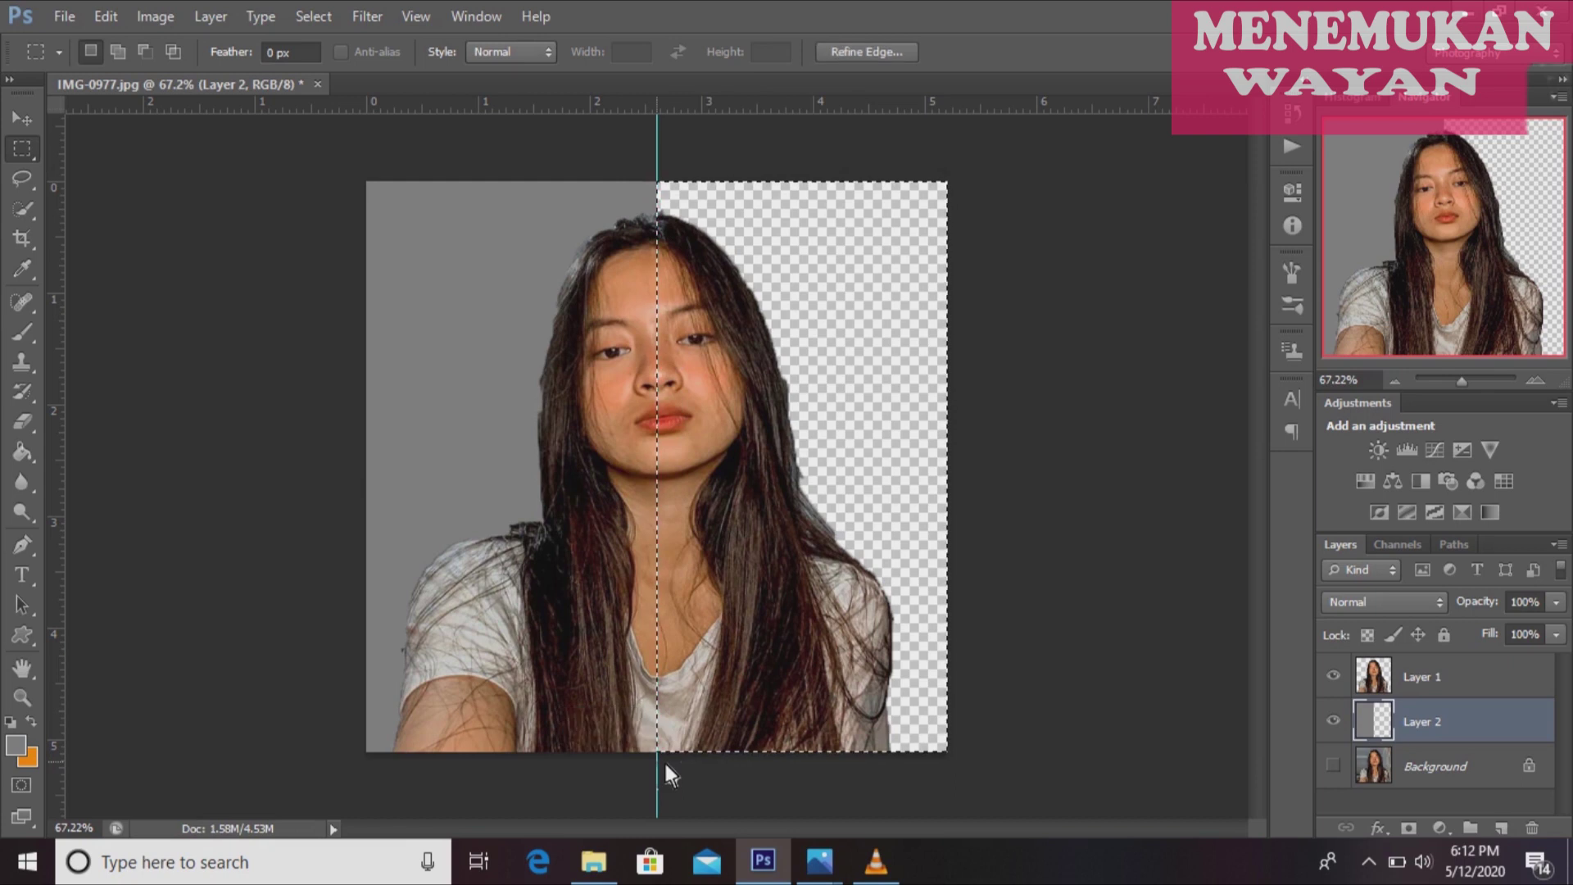
pyautogui.click(20, 750)
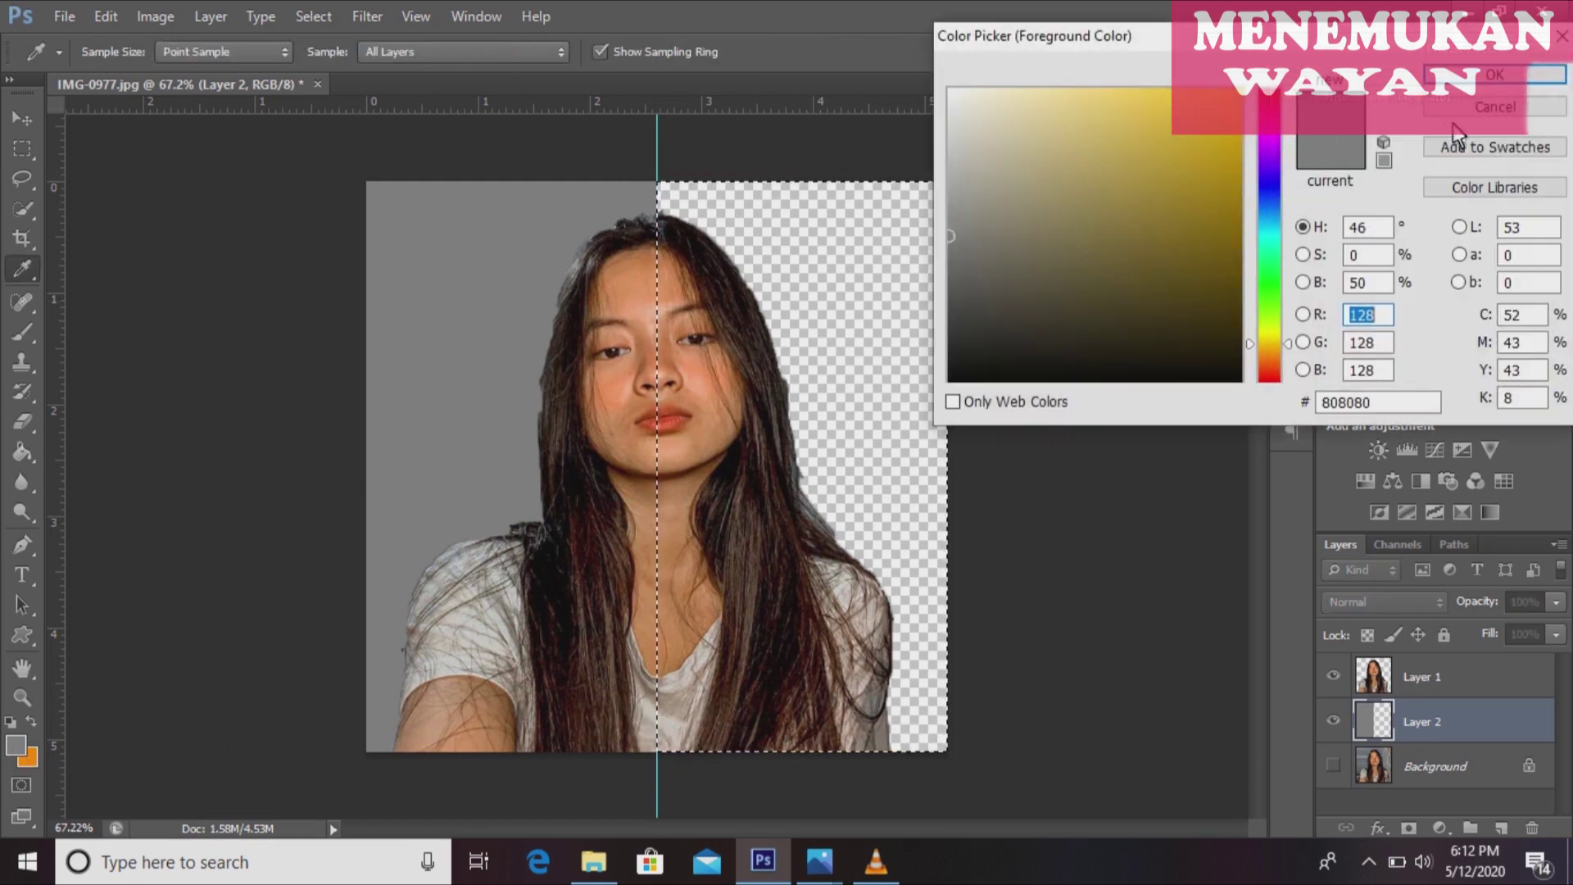
pyautogui.click(1380, 284)
pyautogui.press('BackSpace')
pyautogui.press('BackSpace')
pyautogui.write('25')
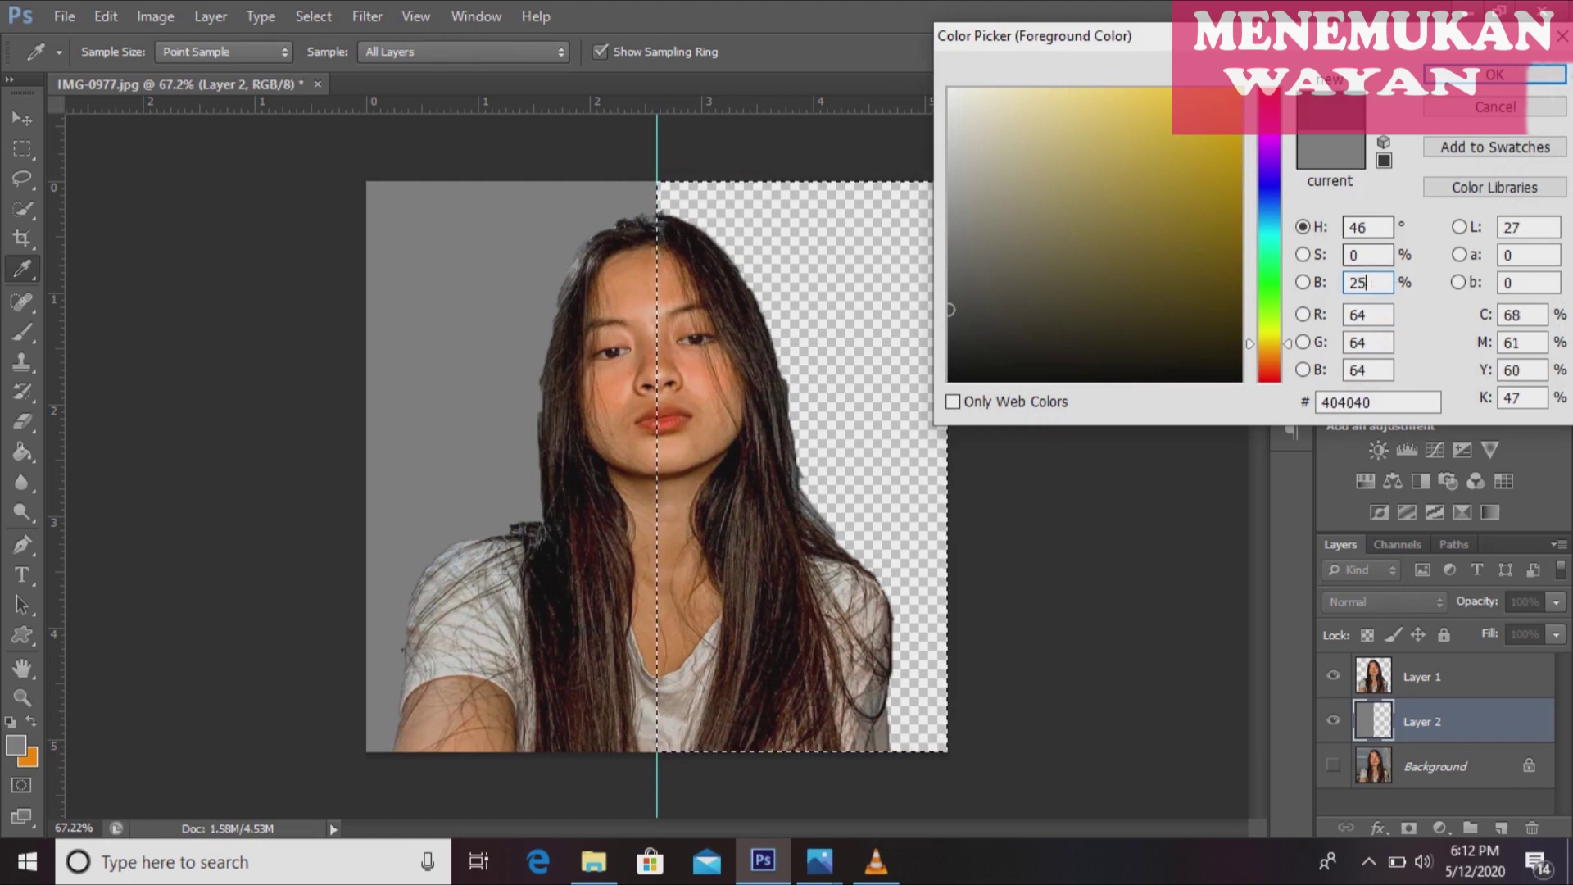
pyautogui.click(1485, 82)
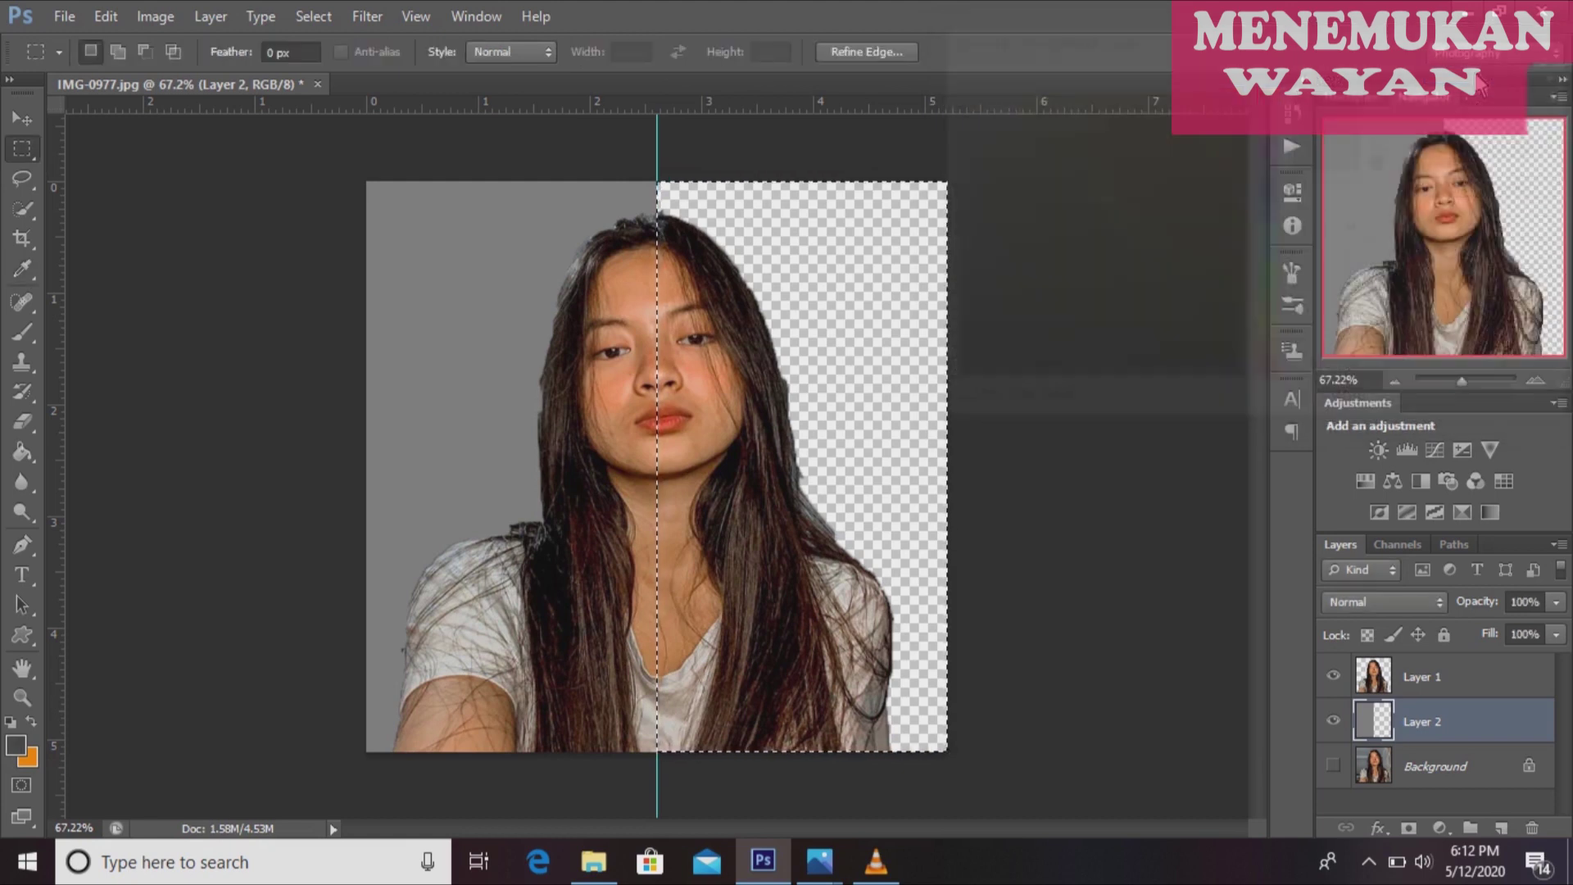
# Fill the right half with the dark grey, deselect, and clear the guide.
pyautogui.click(28, 457)
pyautogui.click(822, 287)
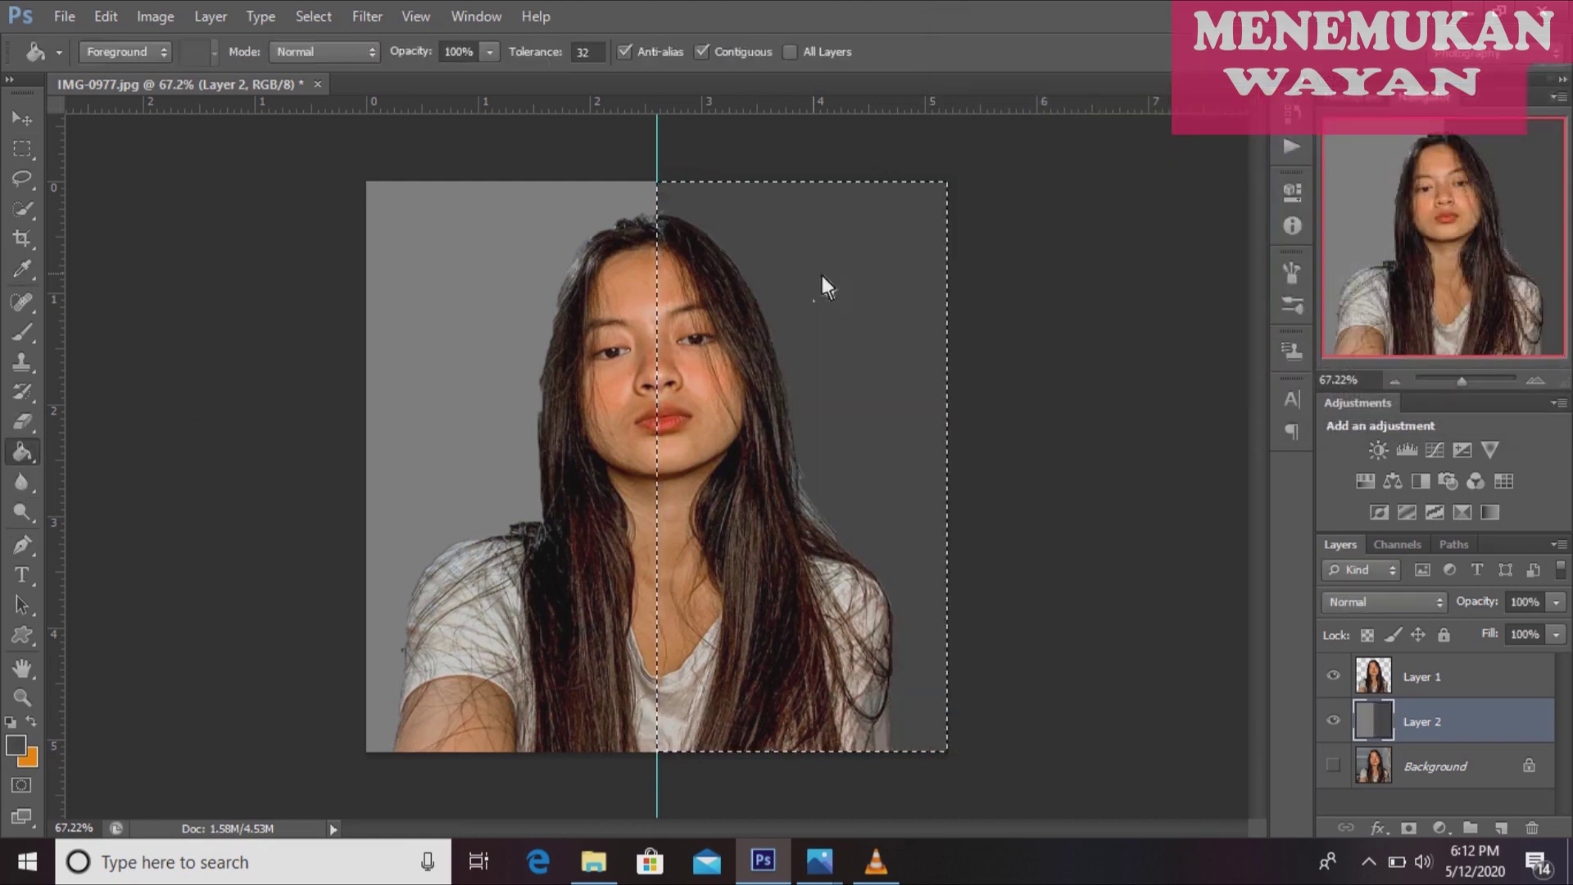
pyautogui.hotkey('ctrl', 'd')
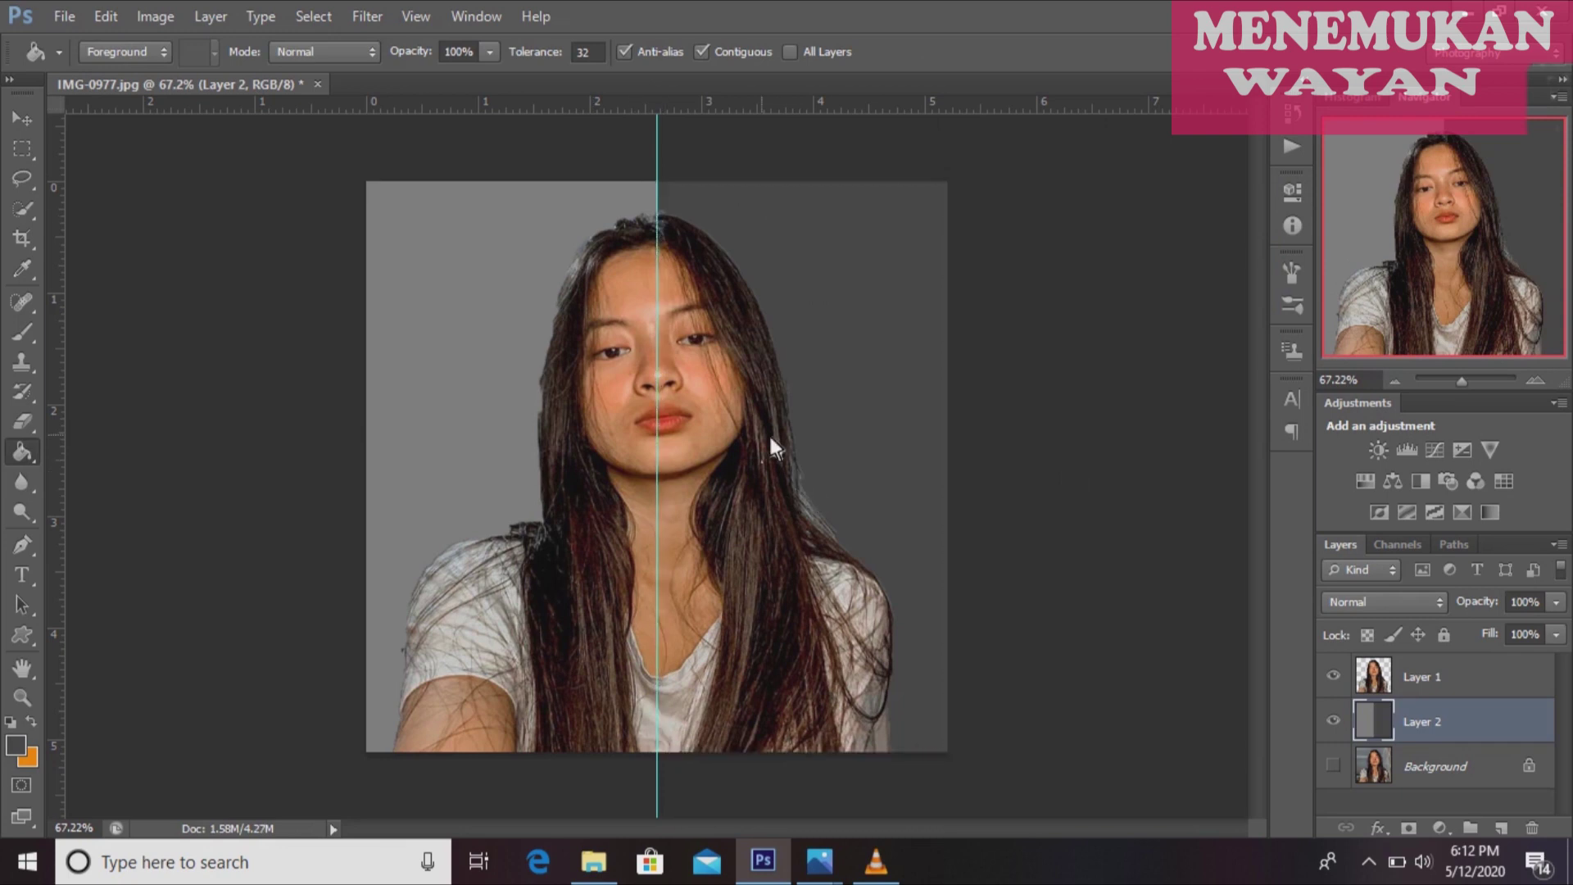
pyautogui.click(406, 17)
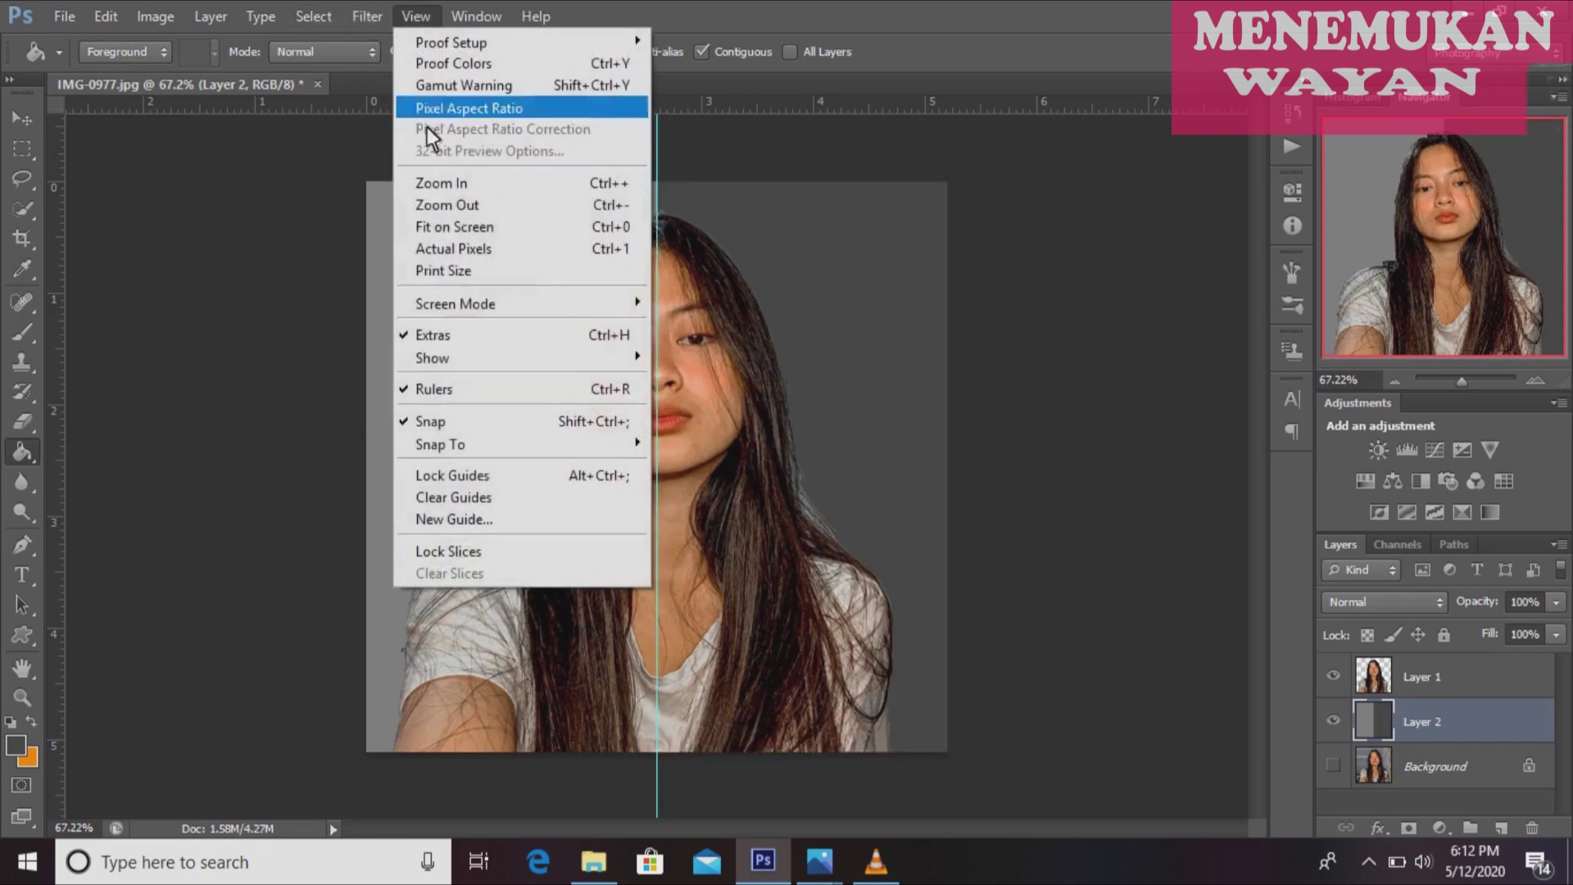
pyautogui.click(462, 497)
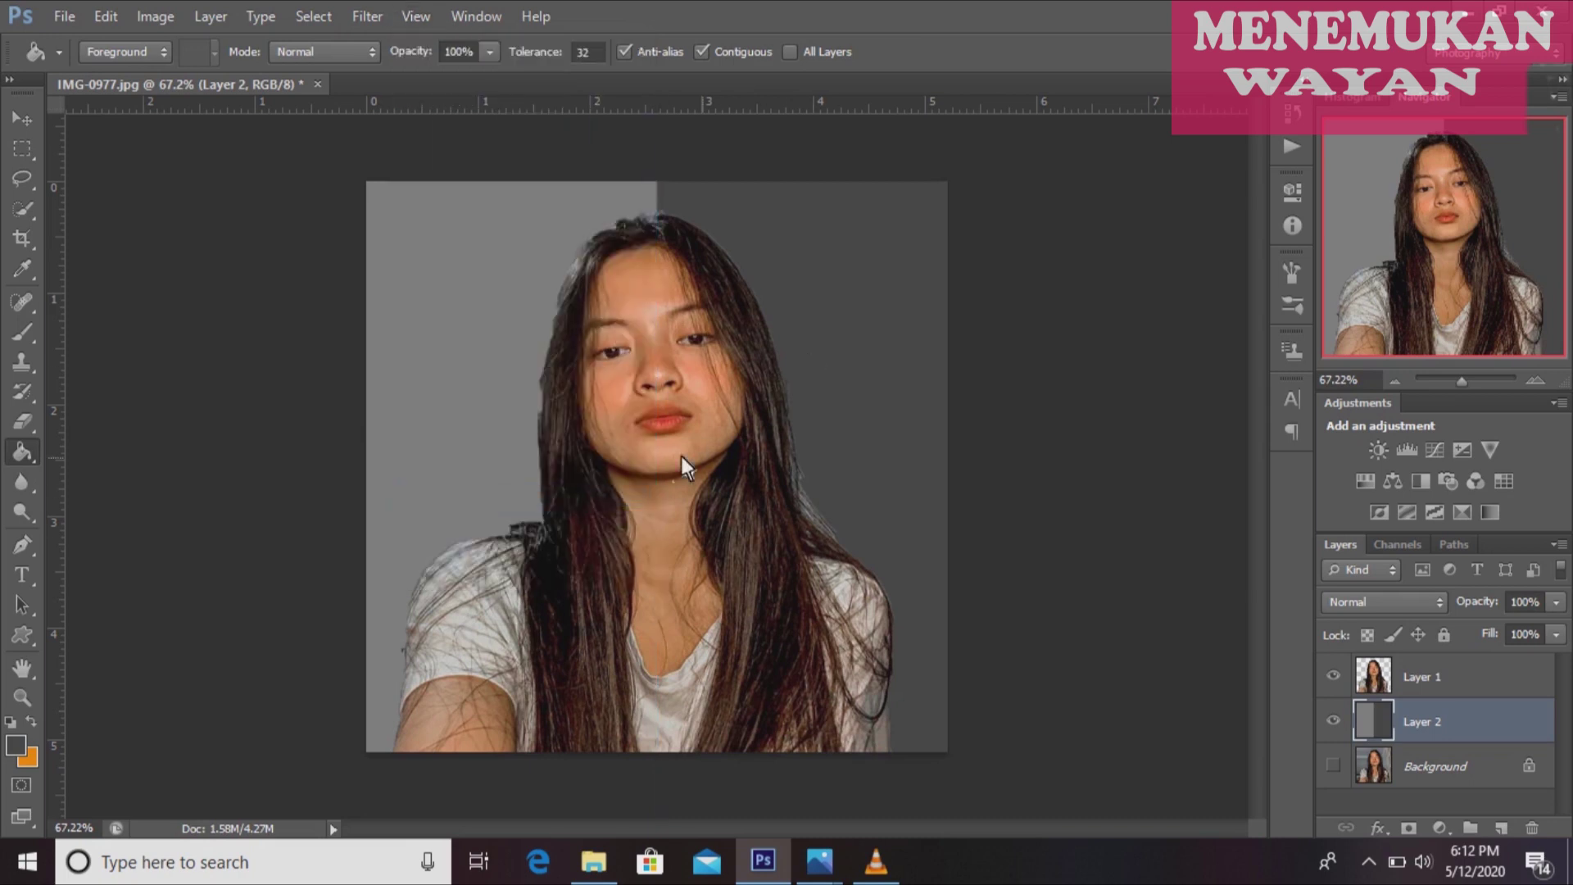
# Convert Layer 1 to a smart object.
pyautogui.click(1449, 680)
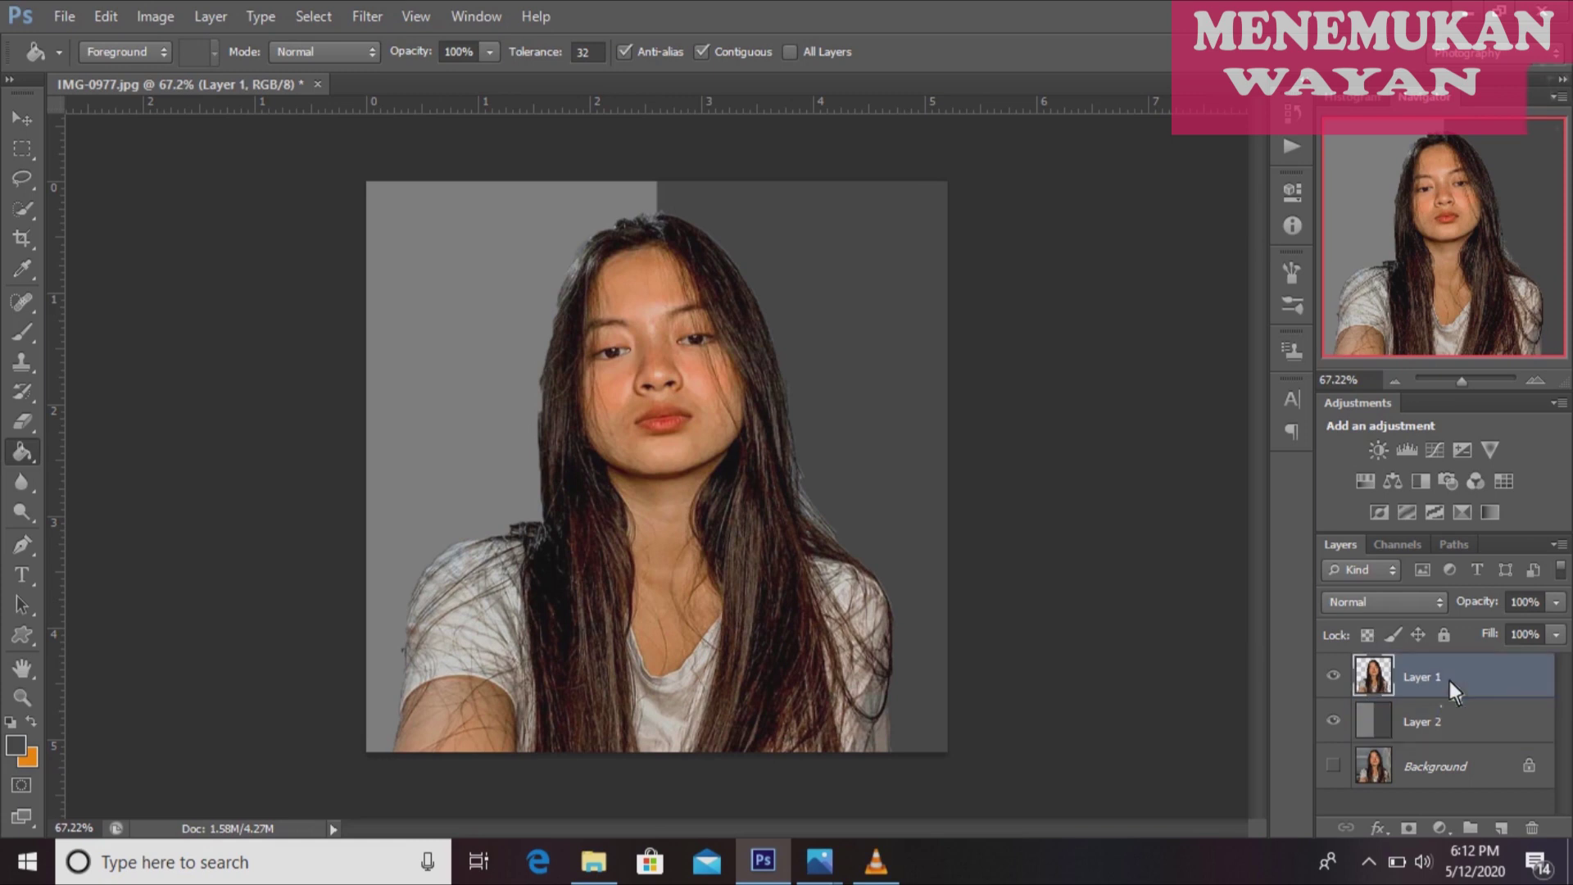
pyautogui.rightClick(1449, 681)
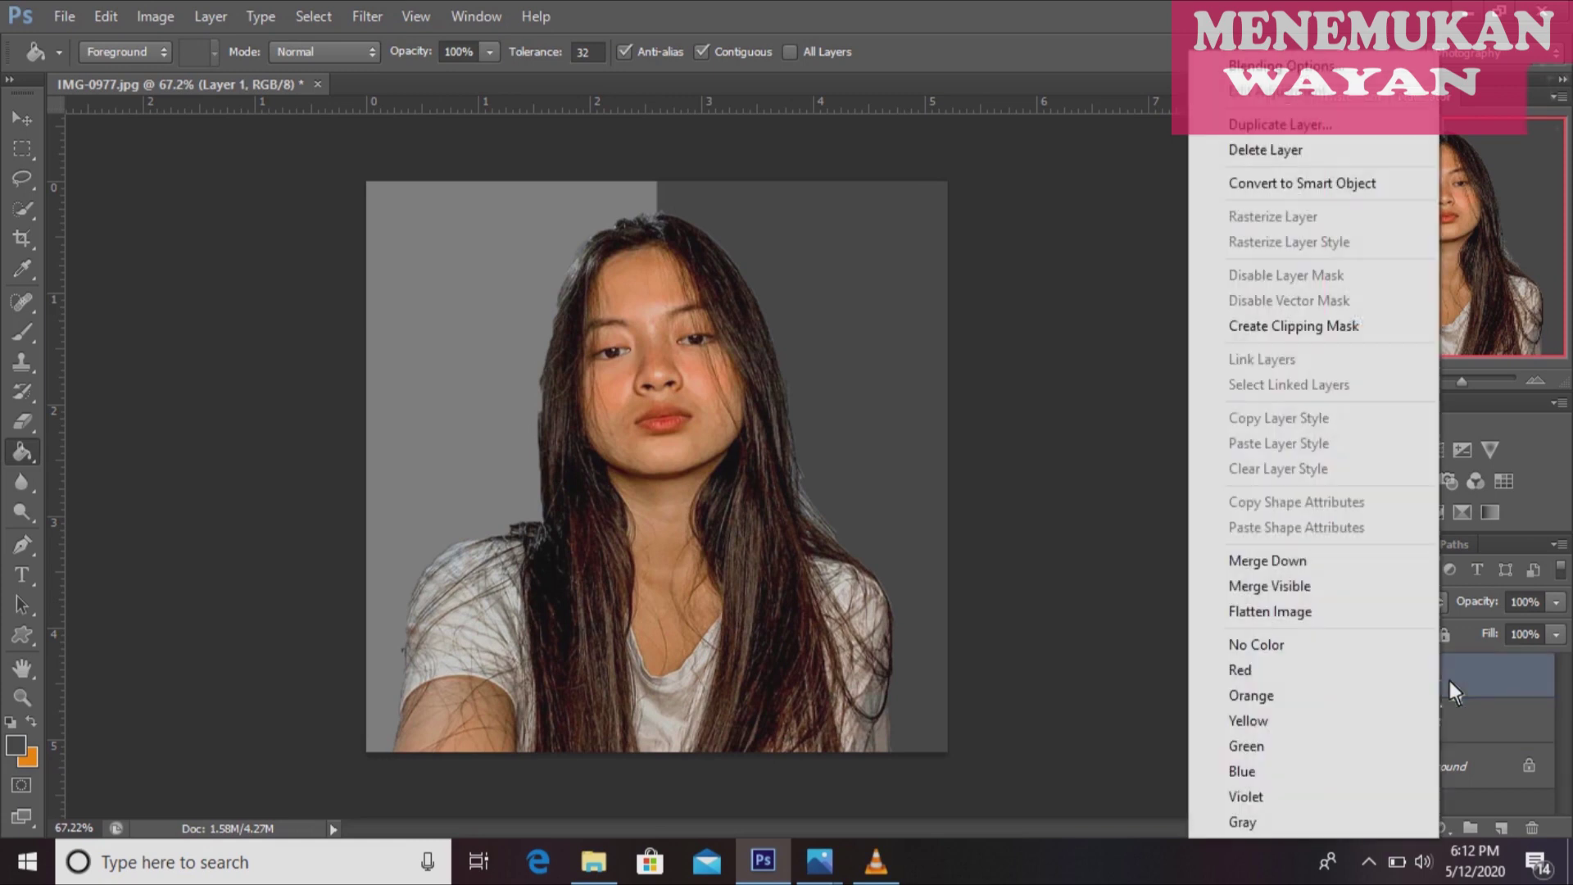
pyautogui.rightClick(1448, 681)
pyautogui.click(1339, 191)
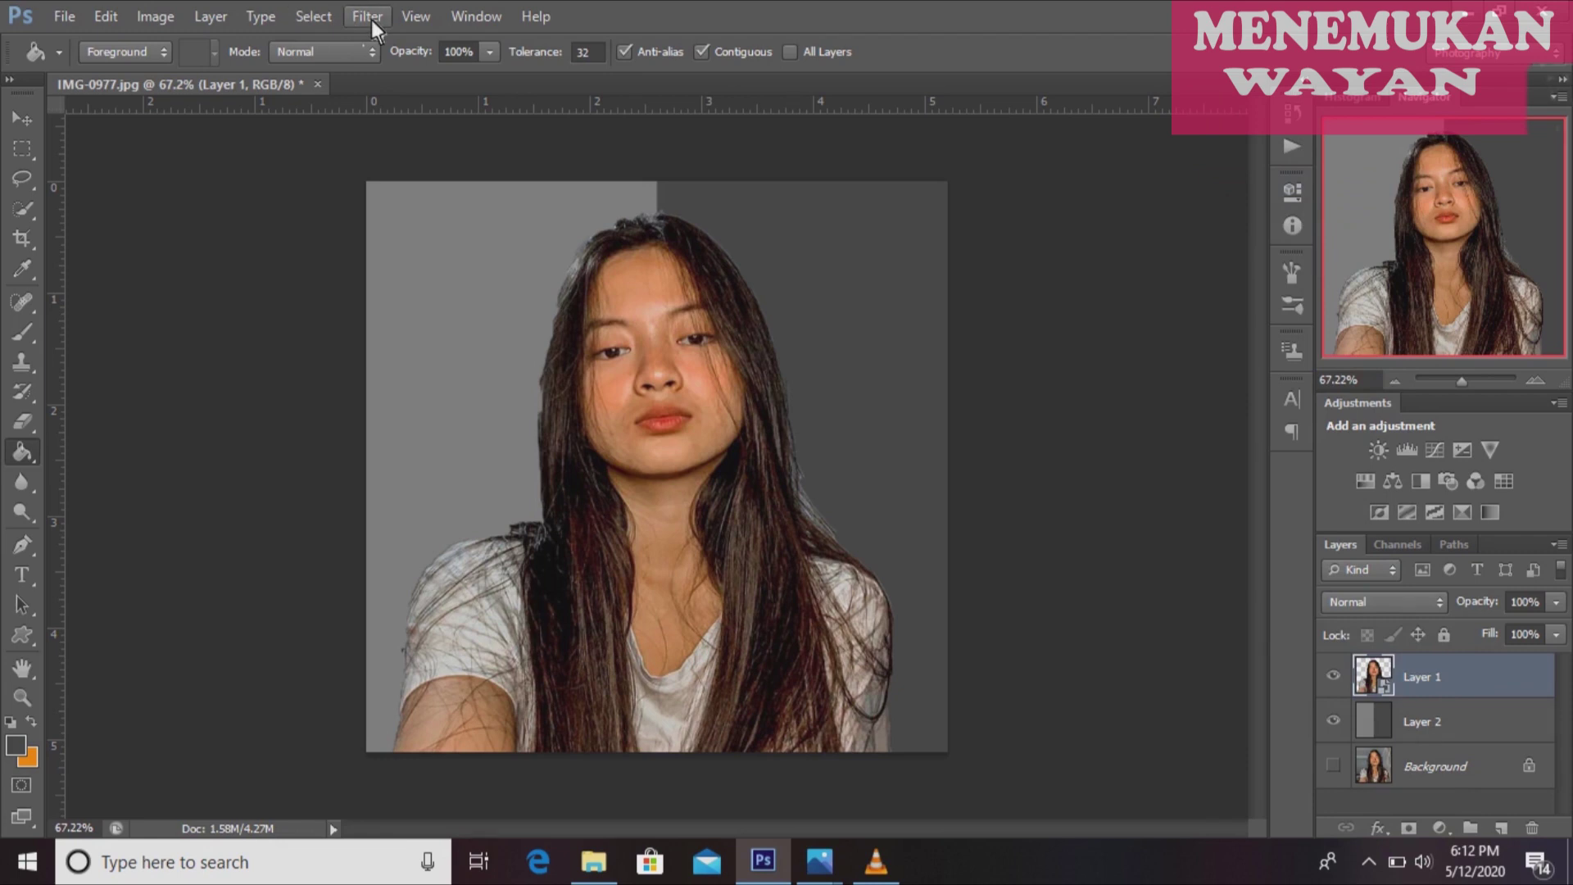
# Open Surface Blur on Layer 1 with radius 10 and threshold 10.
pyautogui.click(368, 17)
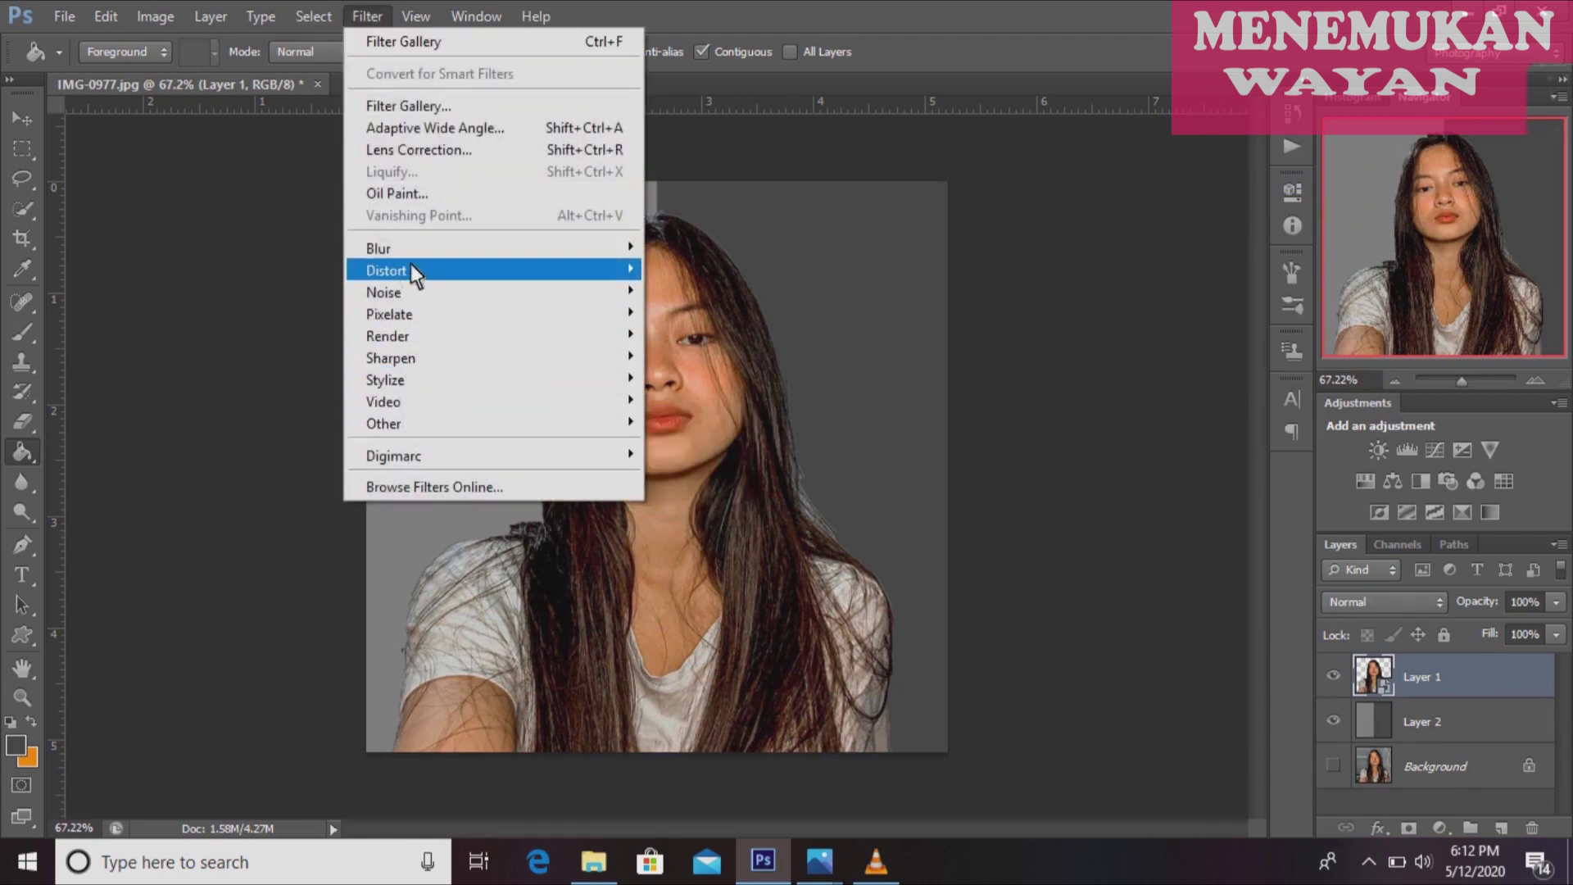
pyautogui.moveTo(492, 248)
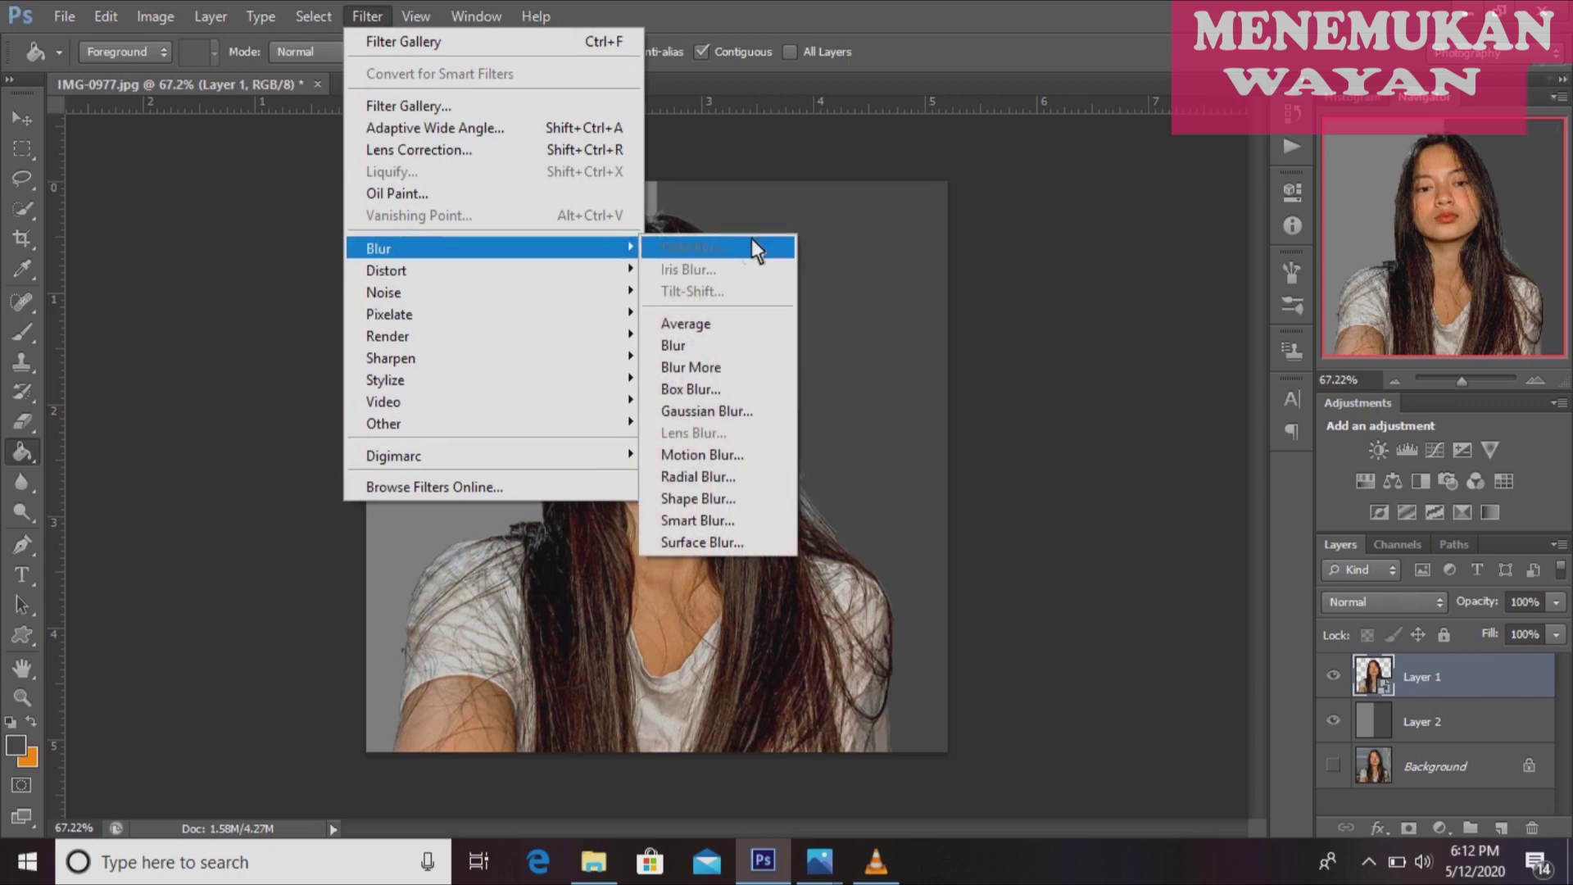
pyautogui.click(739, 543)
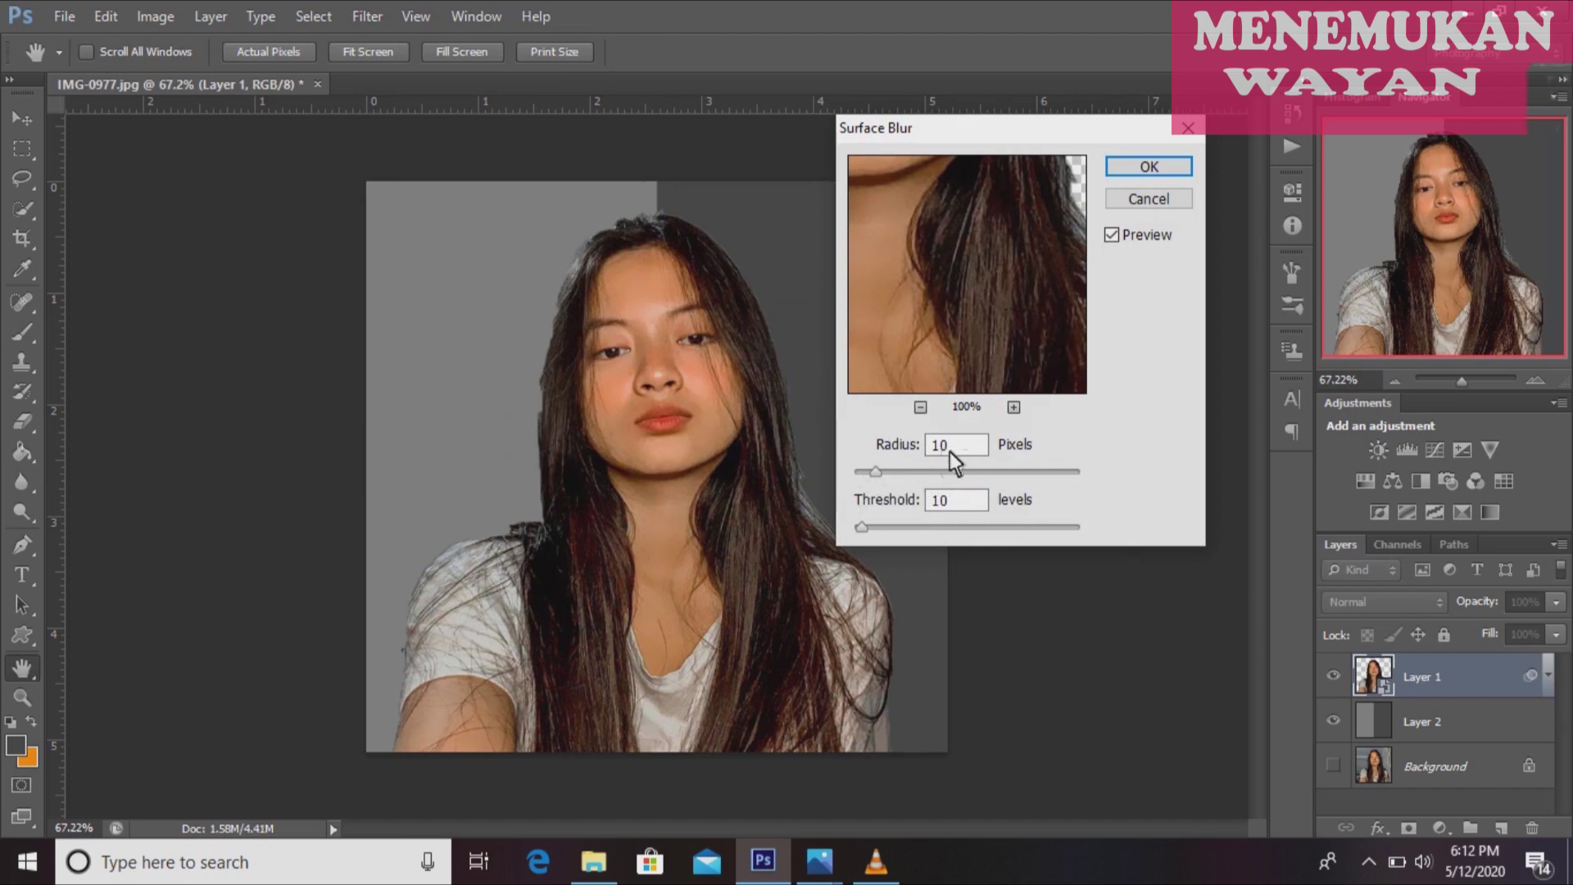
pyautogui.doubleClick(939, 503)
# Apply the Surface Blur, then a Cutout filter (5 levels, edge simplicity 2, fidelity 1).
pyautogui.click(1128, 165)
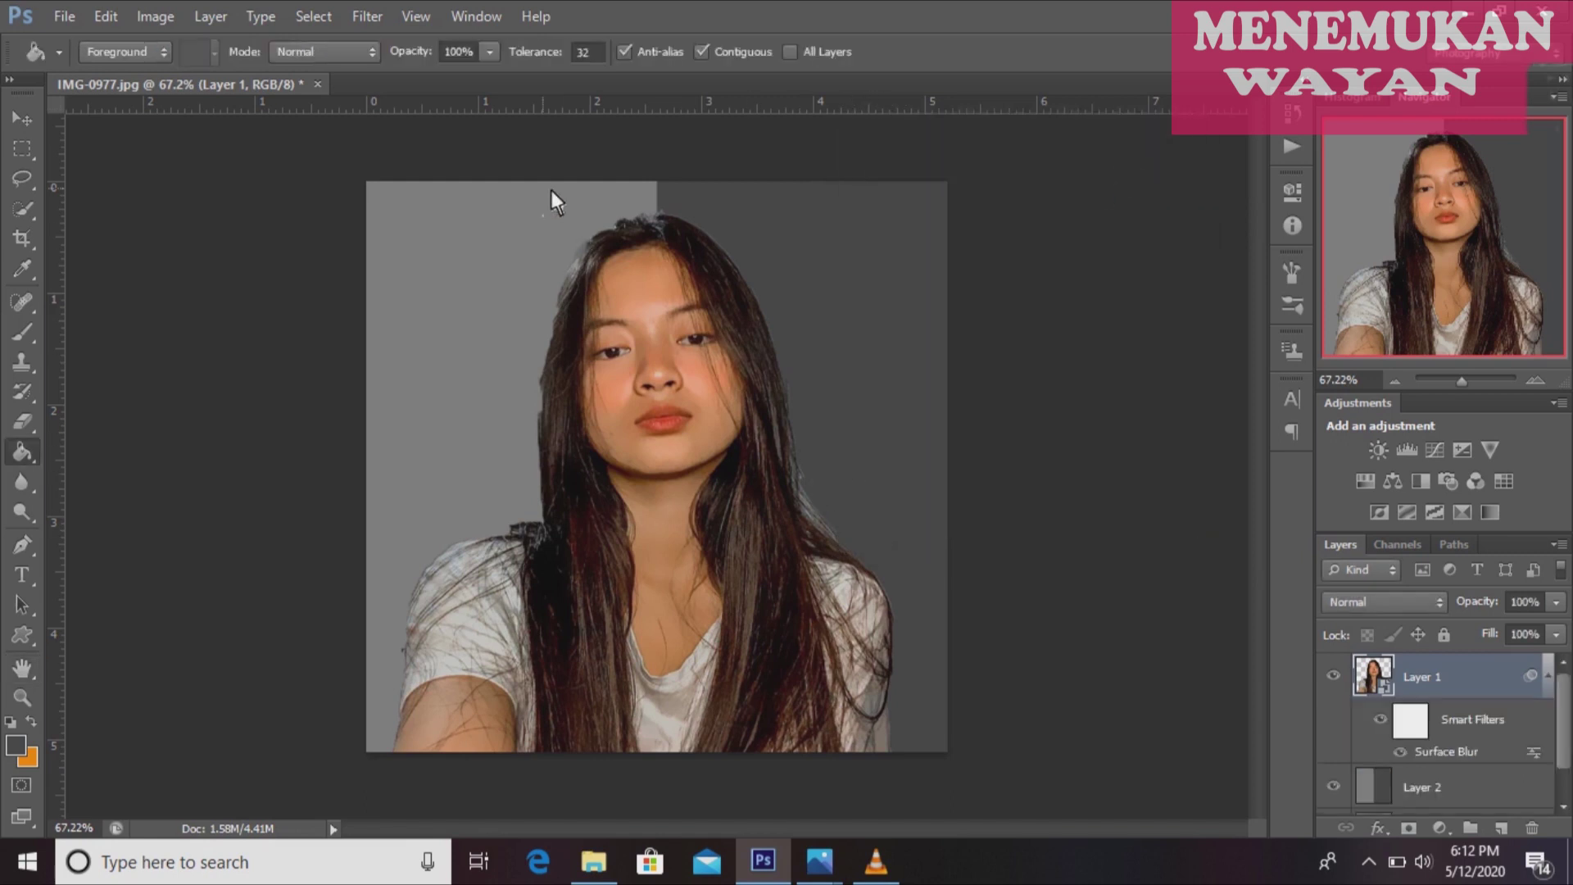
pyautogui.click(369, 18)
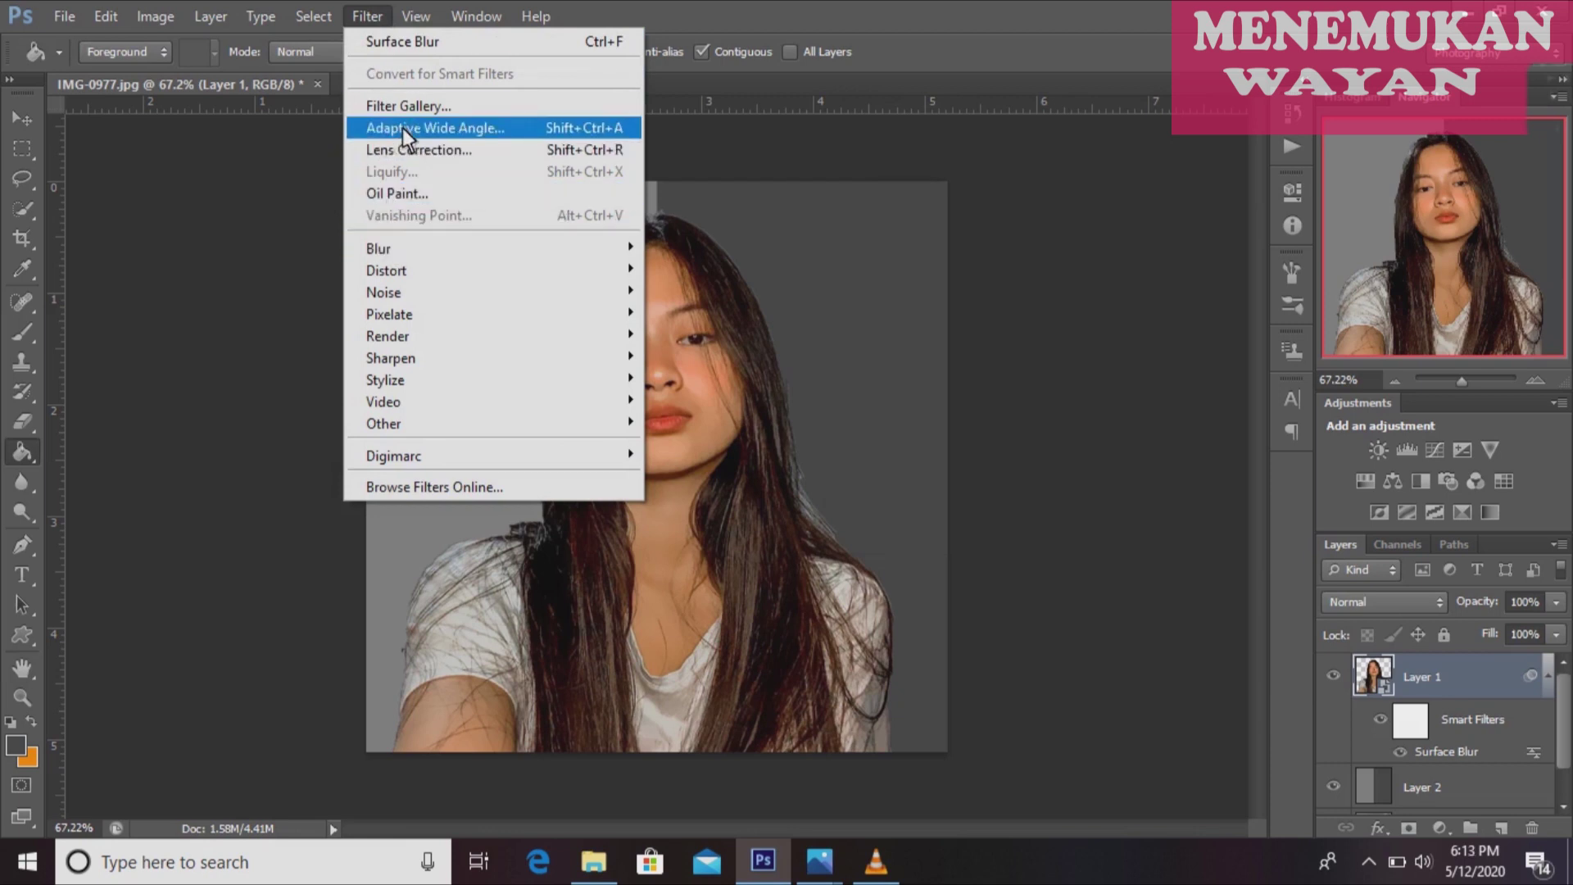
pyautogui.click(406, 107)
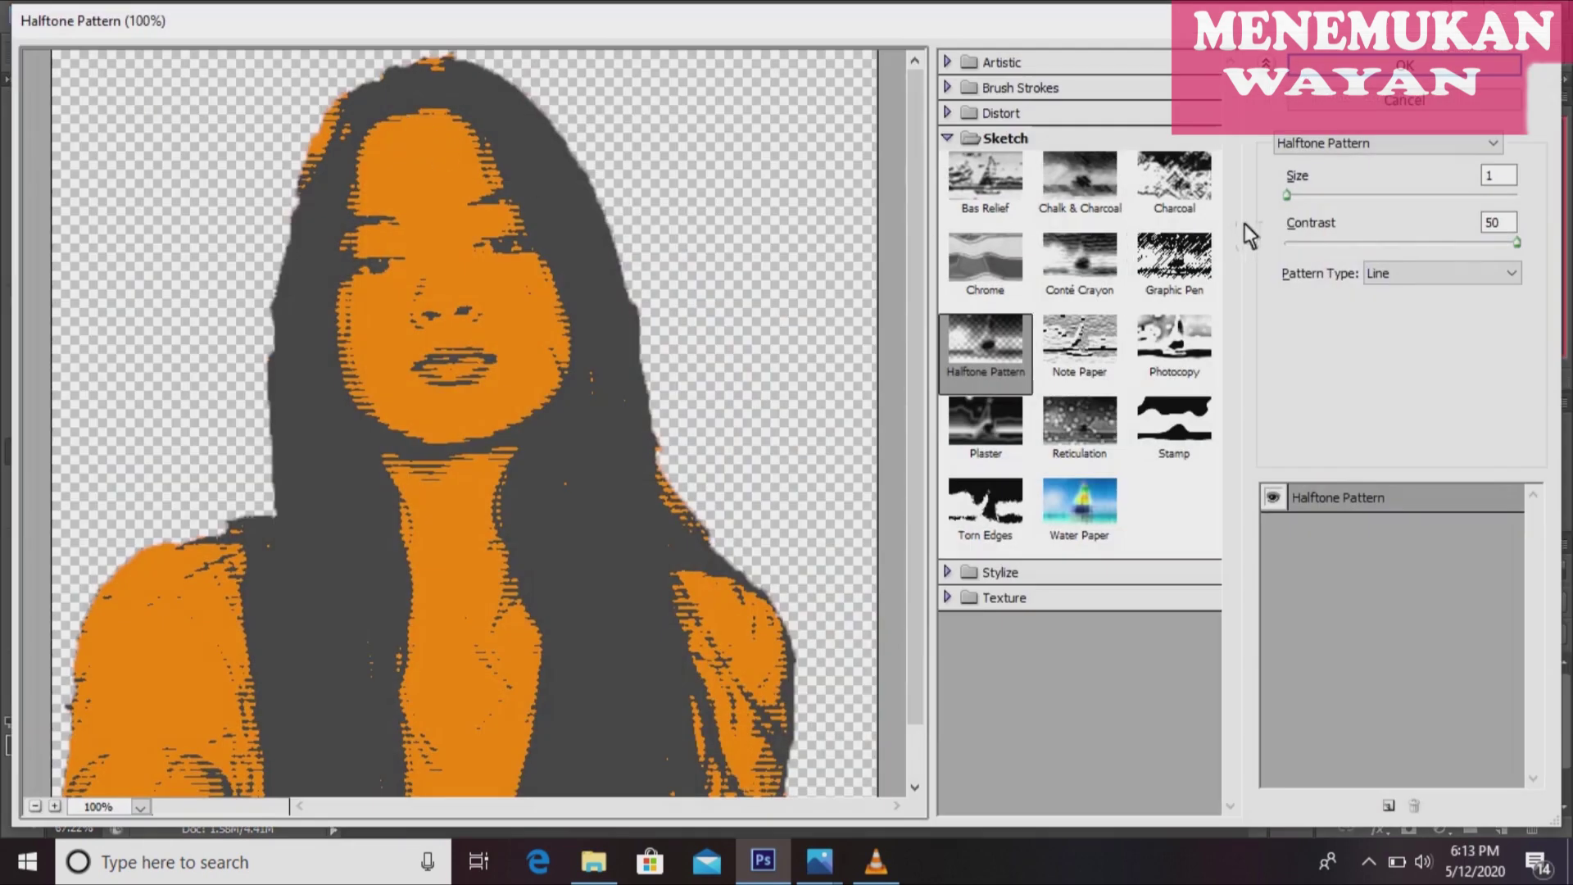
pyautogui.click(1001, 65)
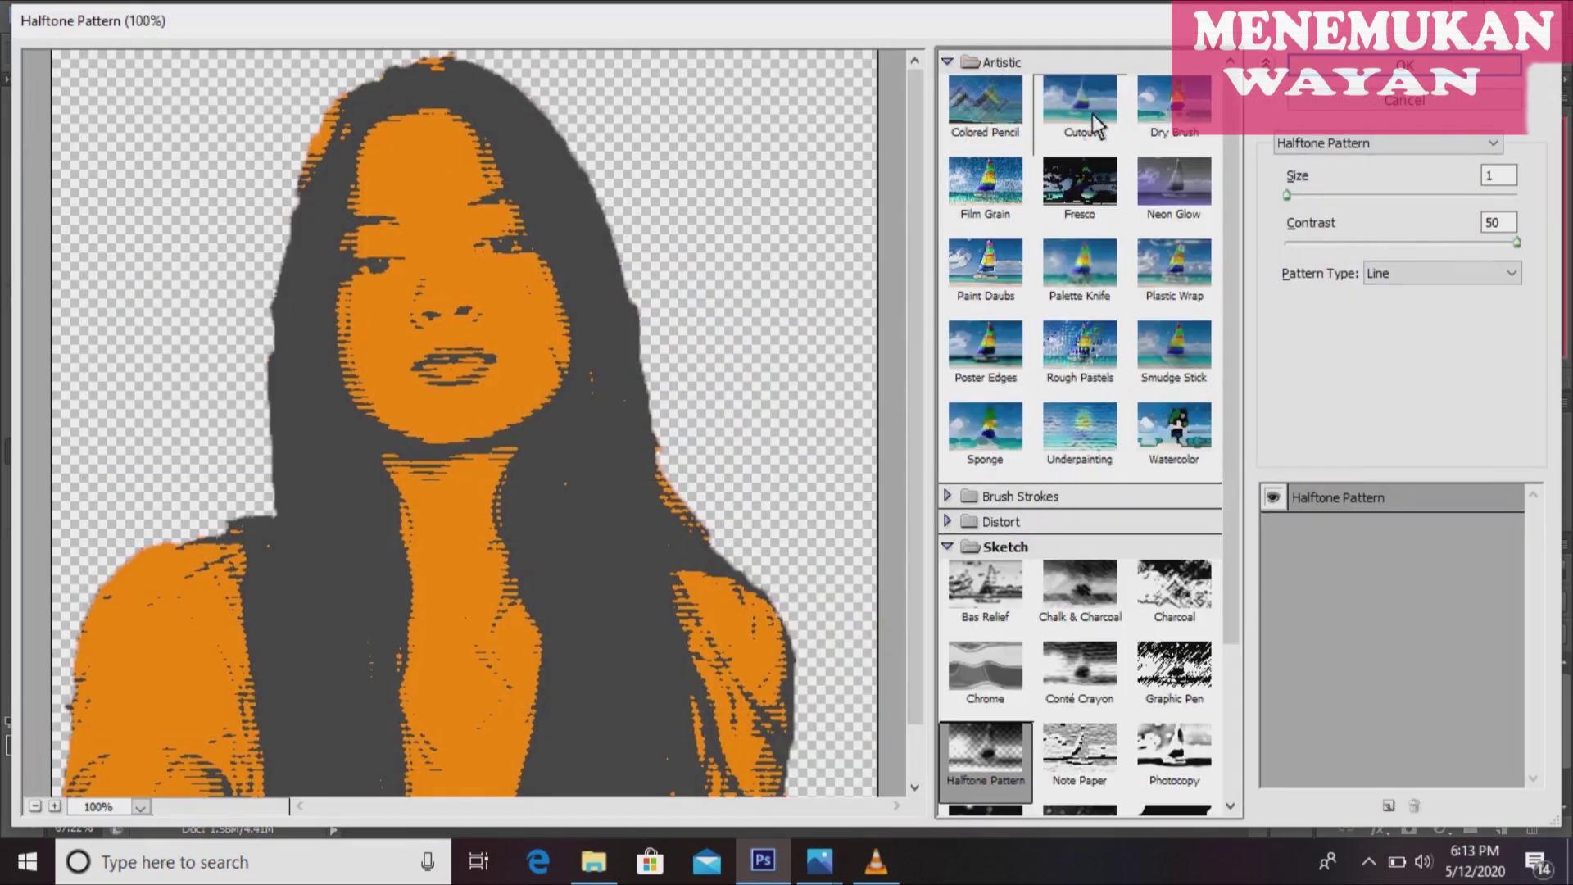
pyautogui.click(1093, 114)
pyautogui.click(1405, 194)
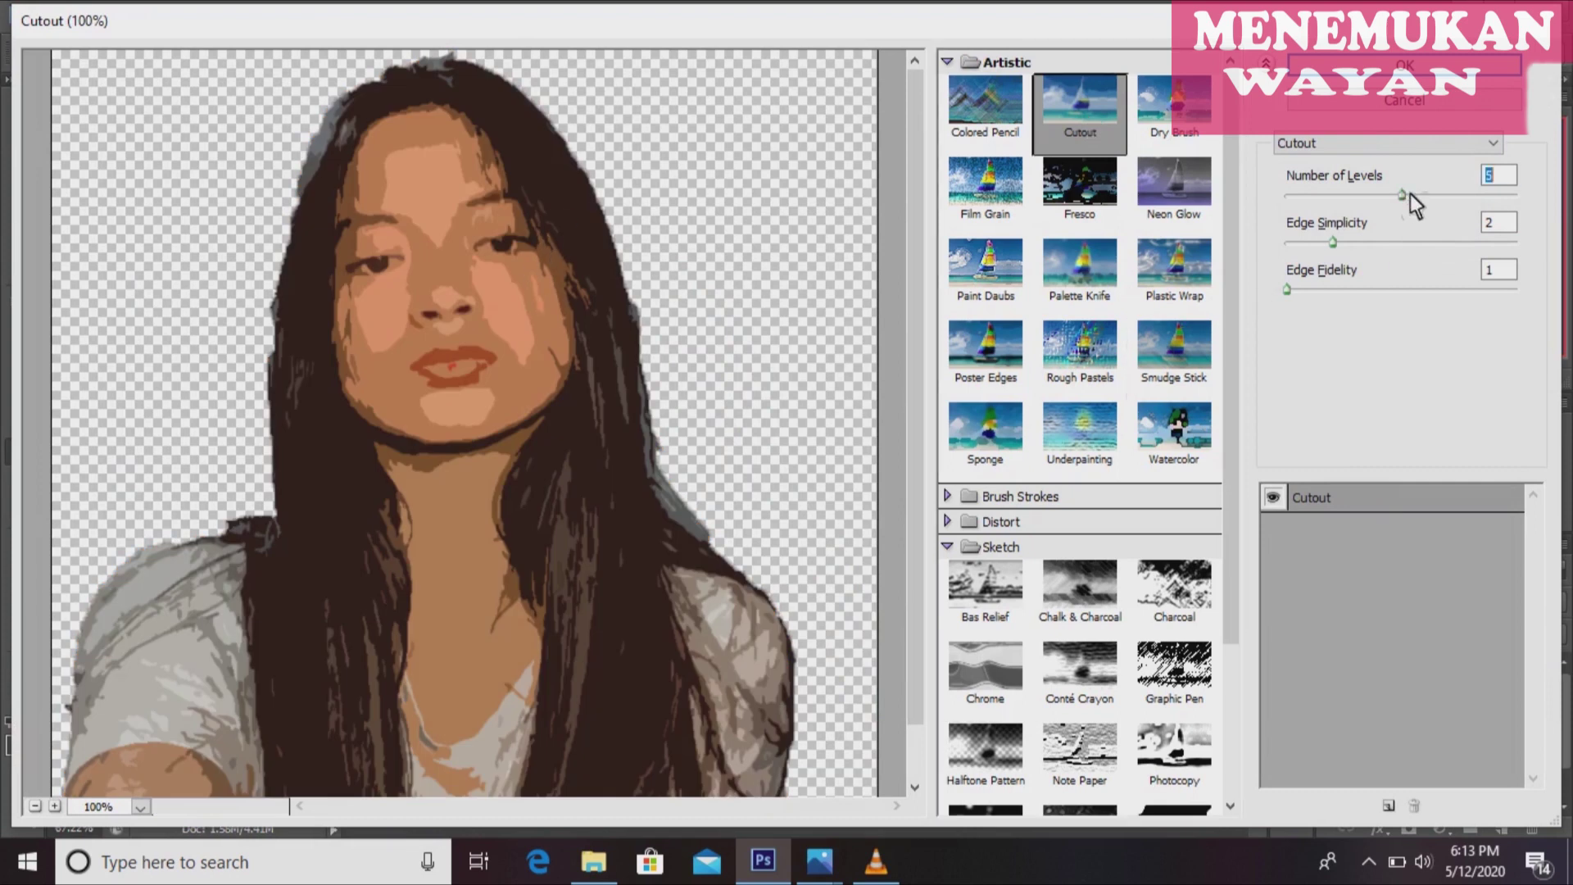
pyautogui.click(1344, 247)
pyautogui.click(1297, 297)
pyautogui.click(1361, 68)
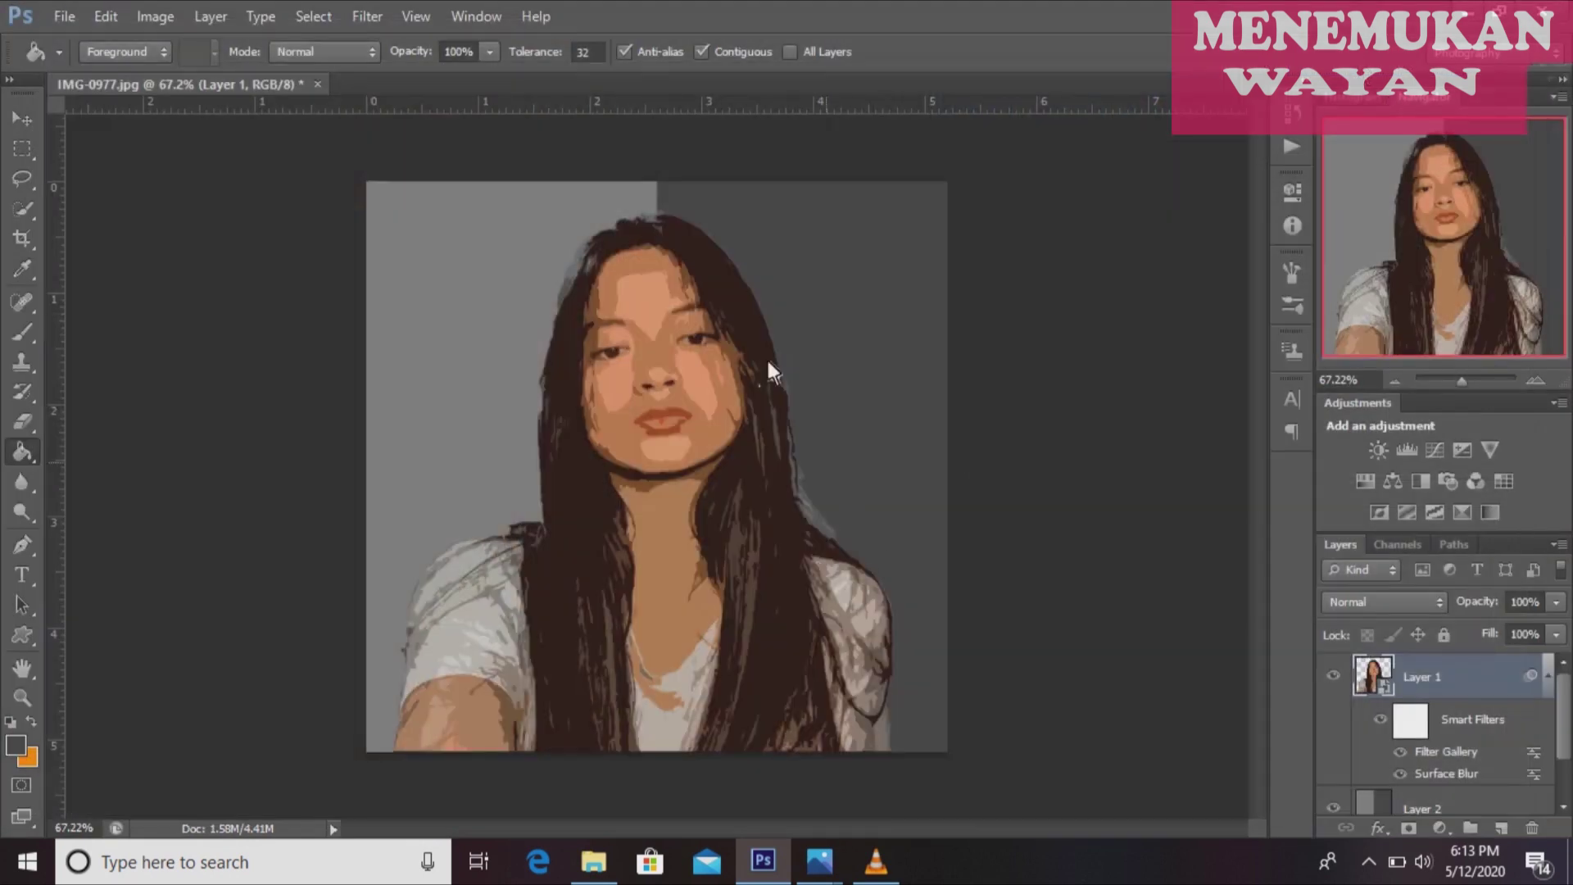
pyautogui.scroll(1, 647, 377)
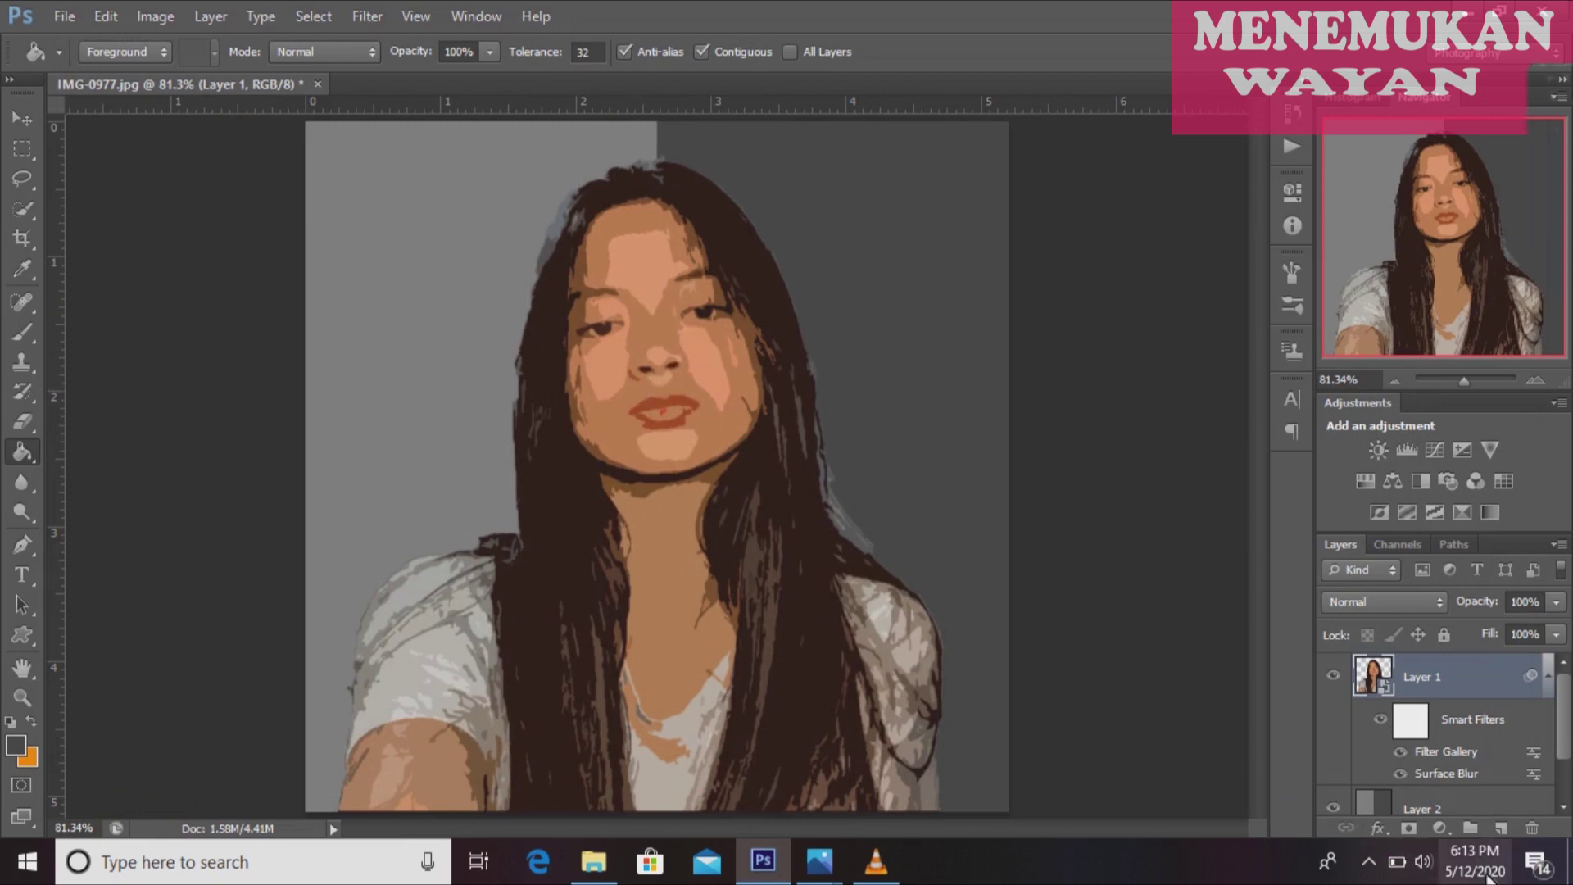
pyautogui.click(1457, 829)
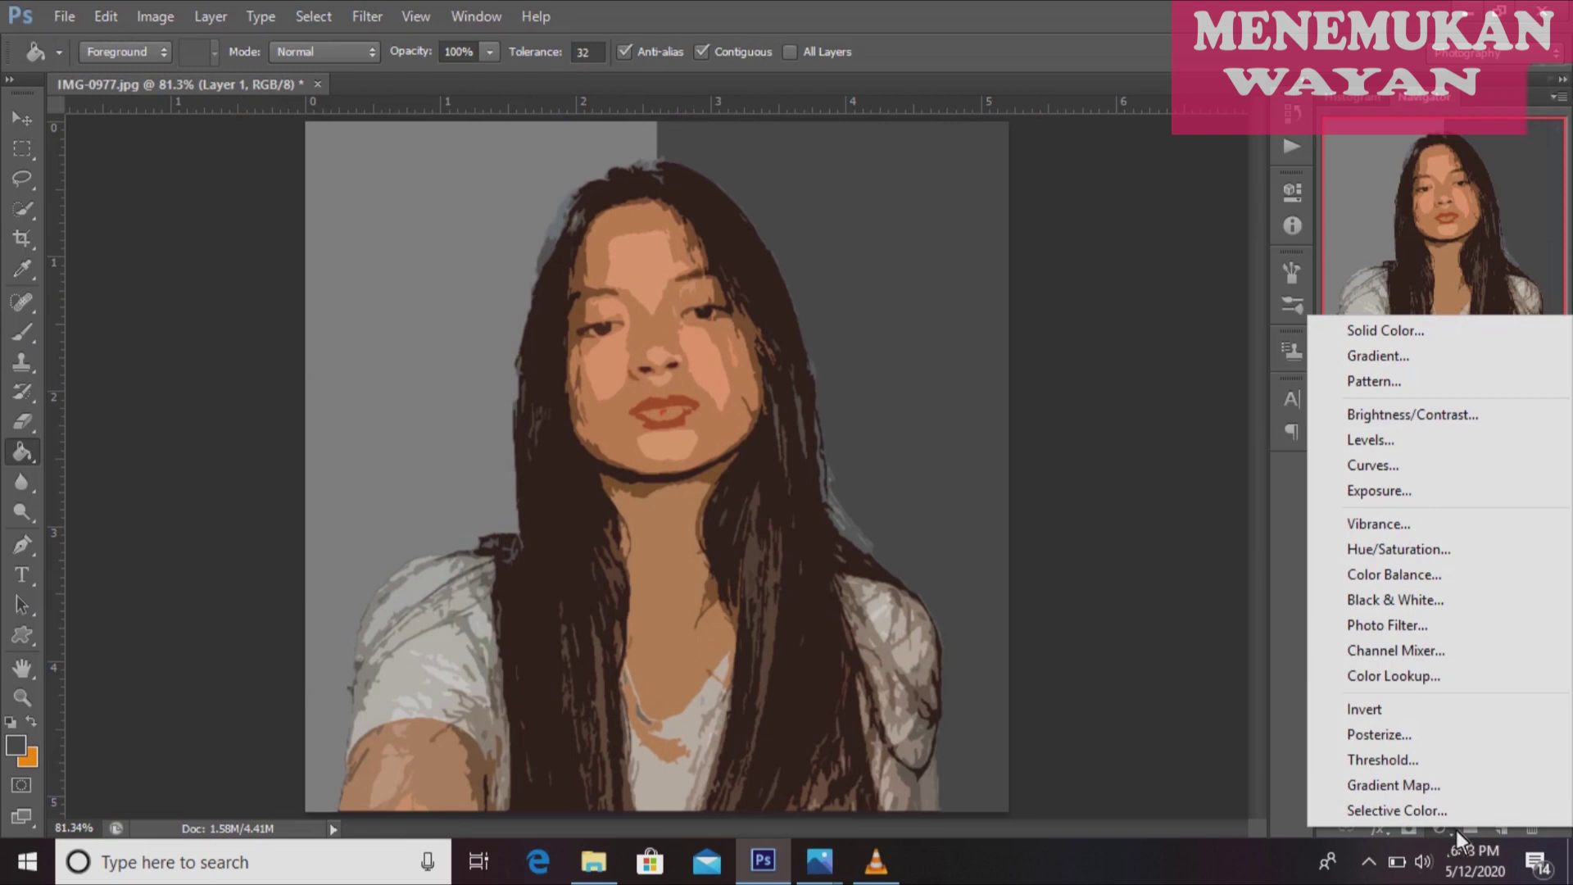
# Add a Channel Mixer adjustment layer set to Monochrome (Red +40, Green +40).
pyautogui.click(1408, 652)
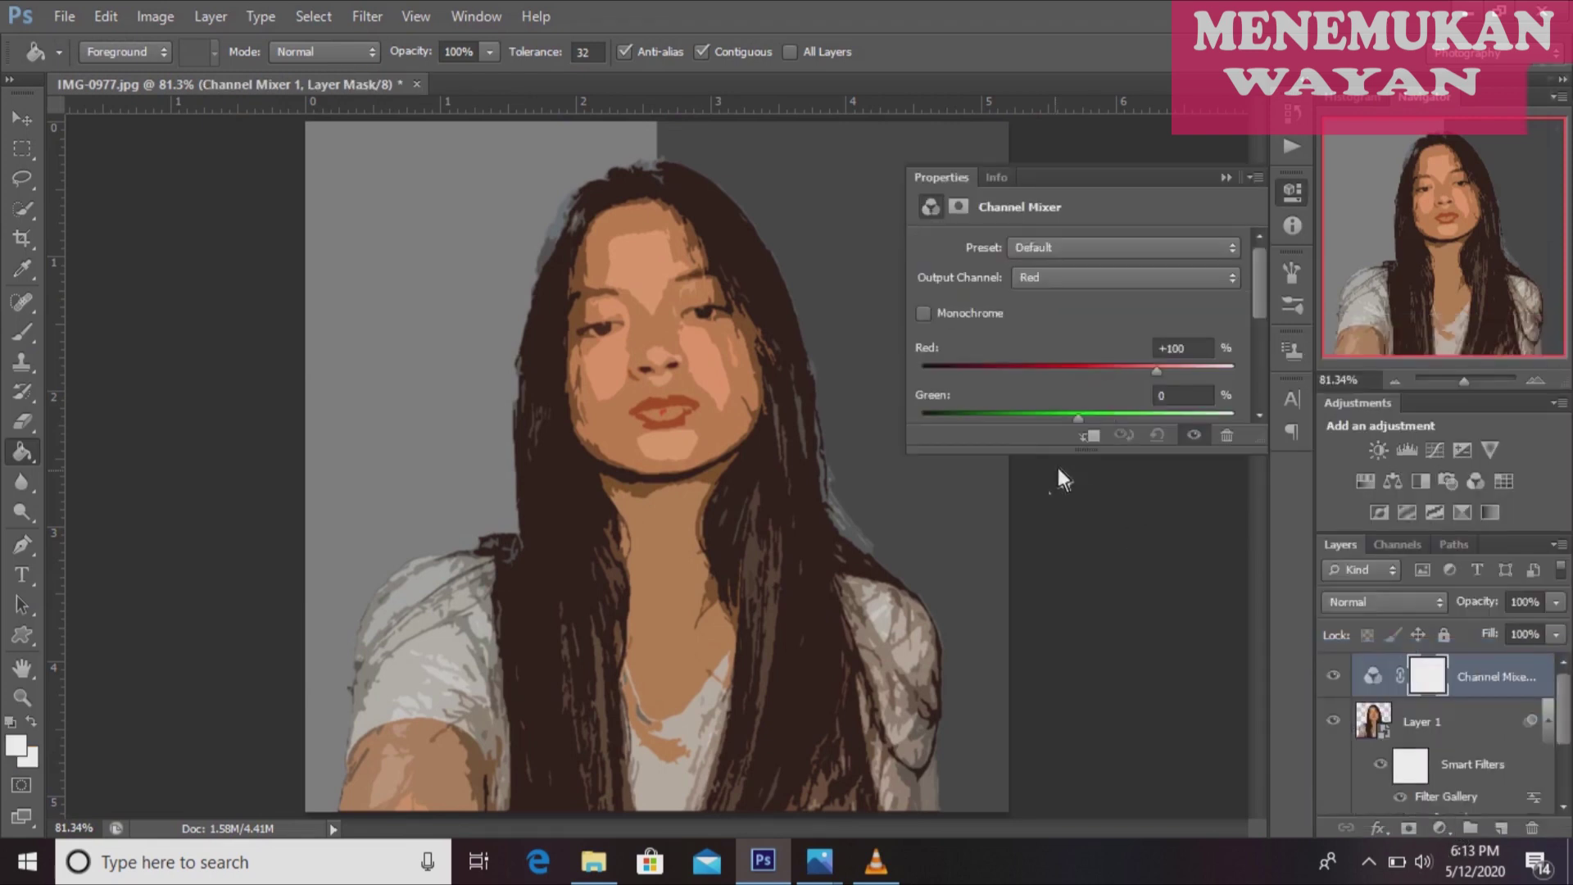
pyautogui.click(926, 315)
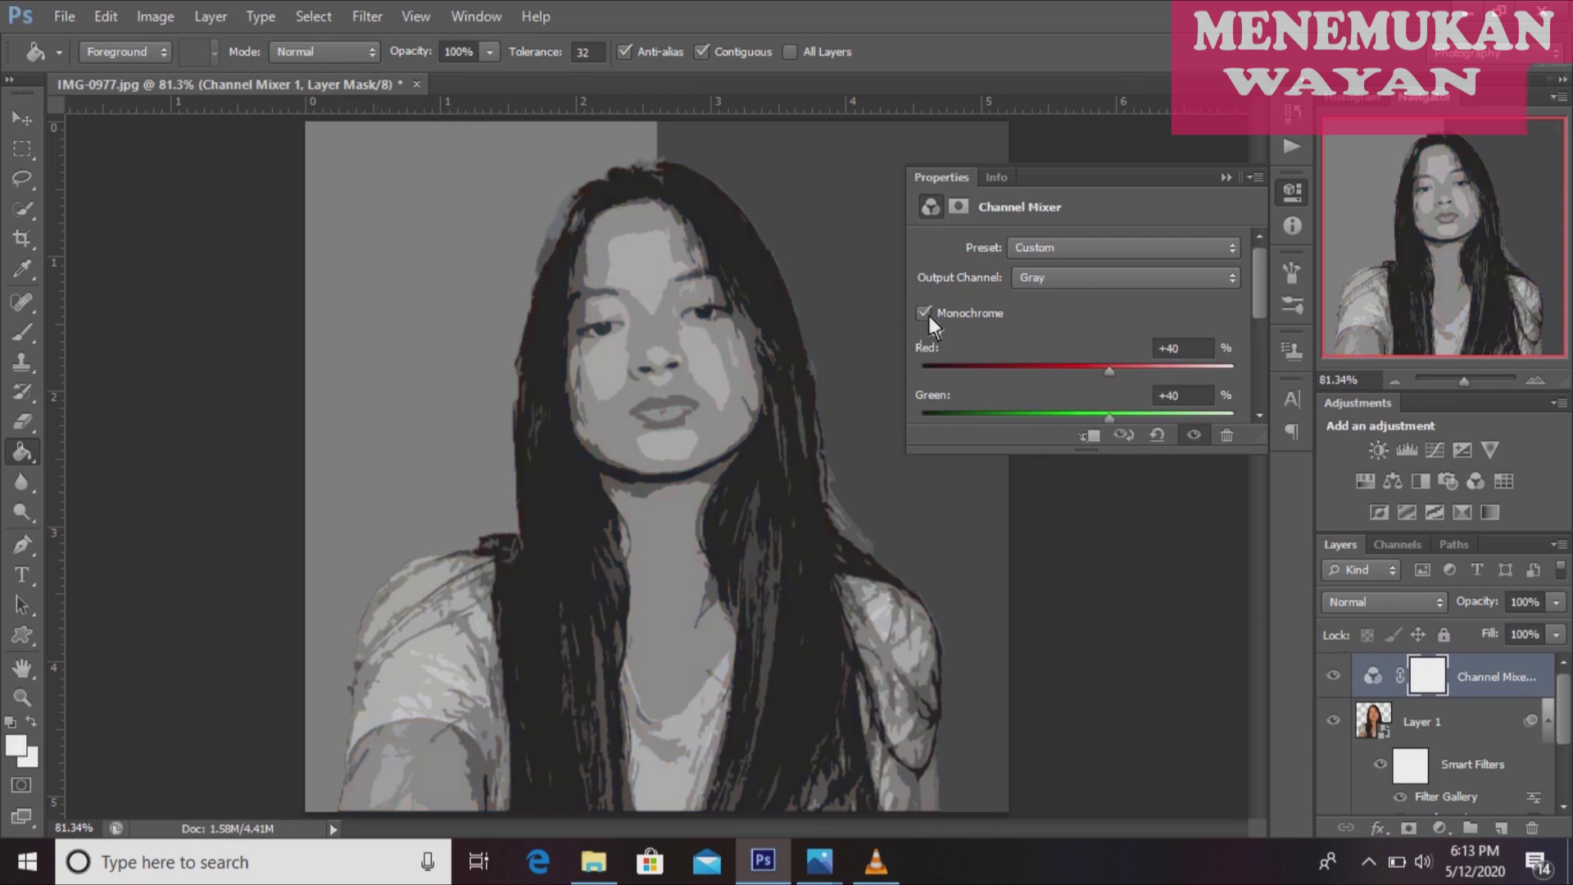
pyautogui.click(1228, 176)
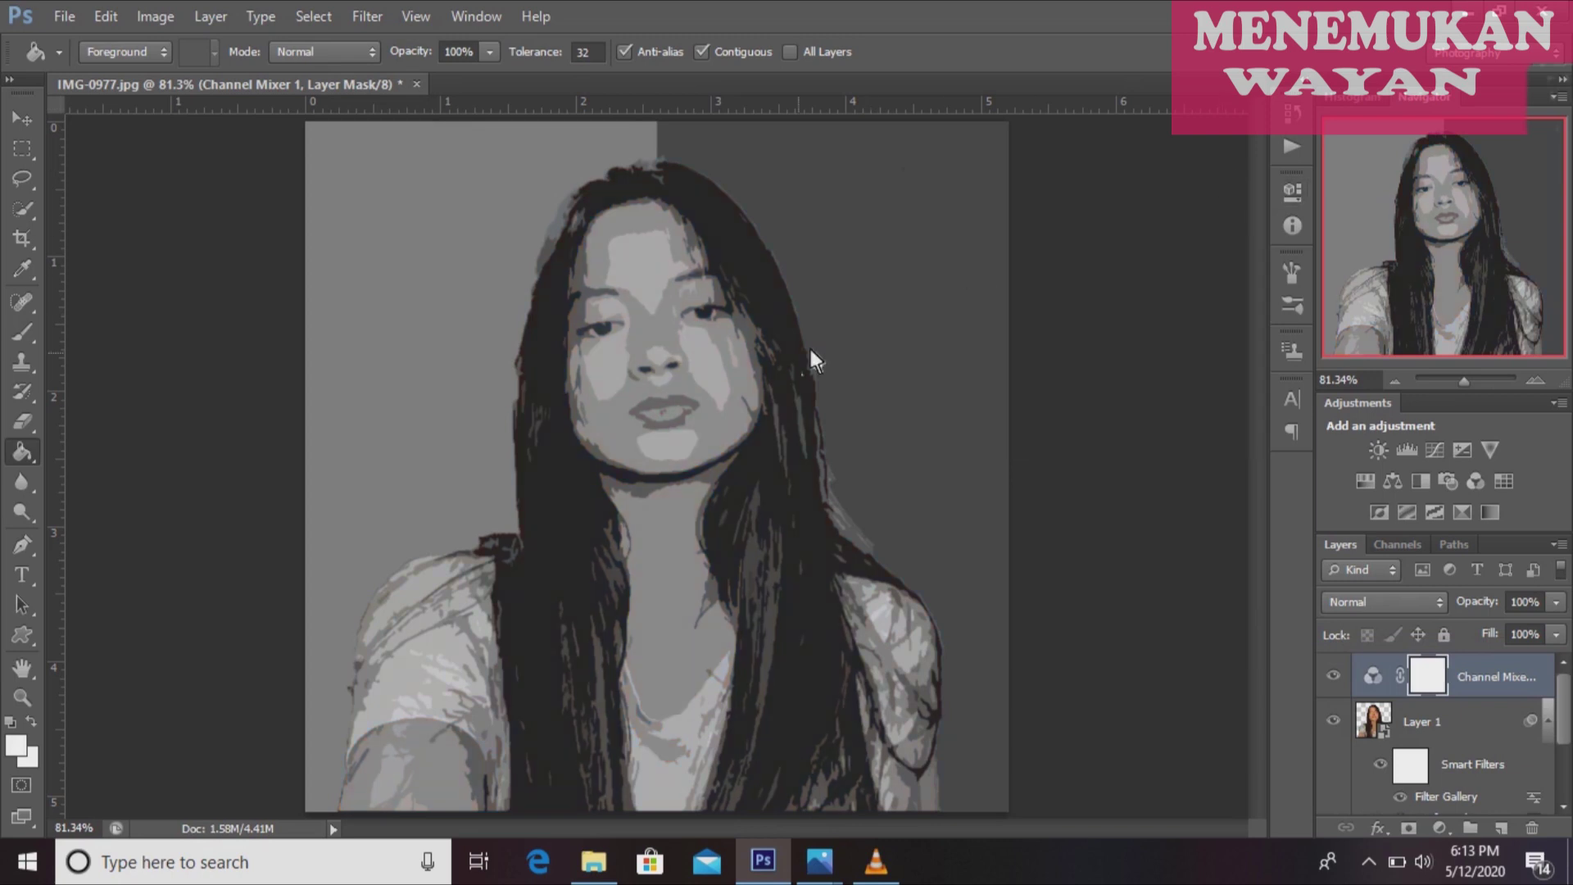
pyautogui.click(1453, 830)
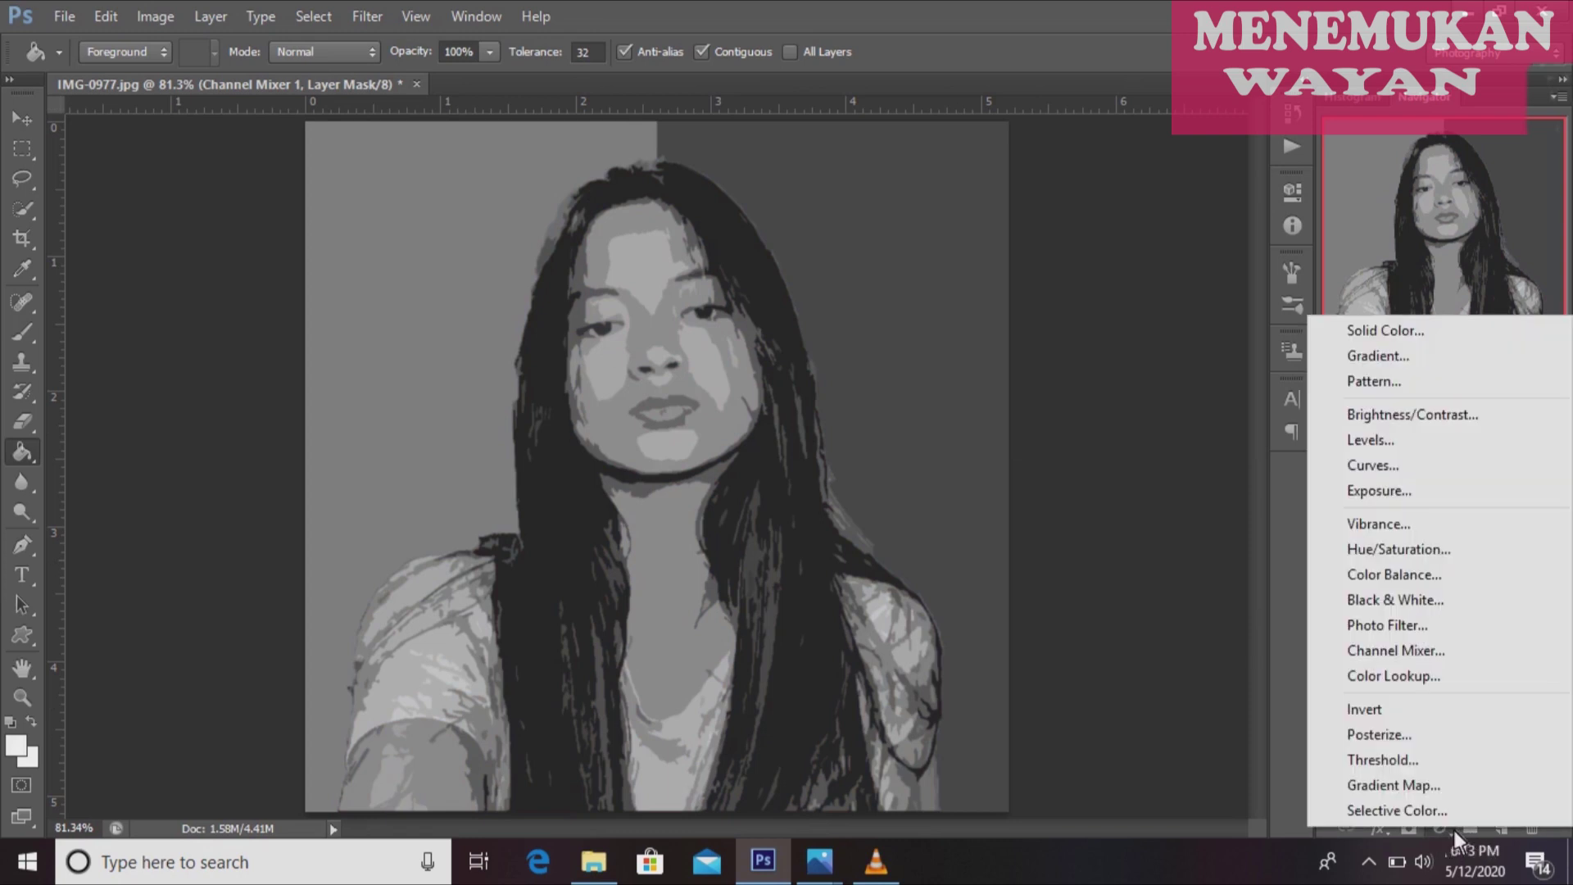
# Add a Posterize adjustment with 9 levels and select its adjustment thumbnail.
pyautogui.click(1411, 734)
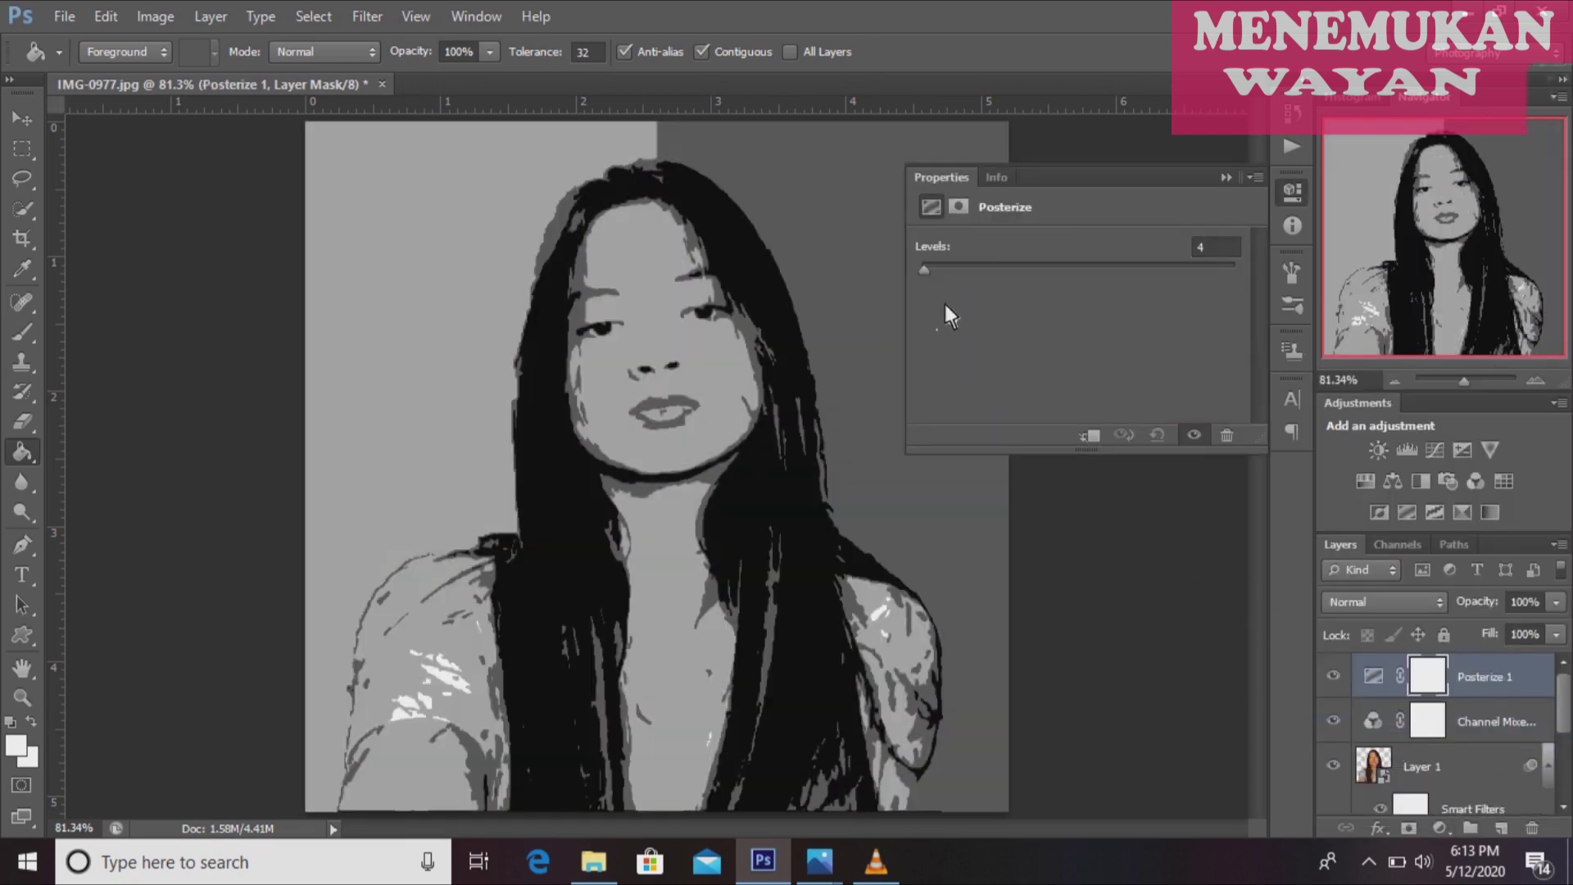
pyautogui.click(943, 265)
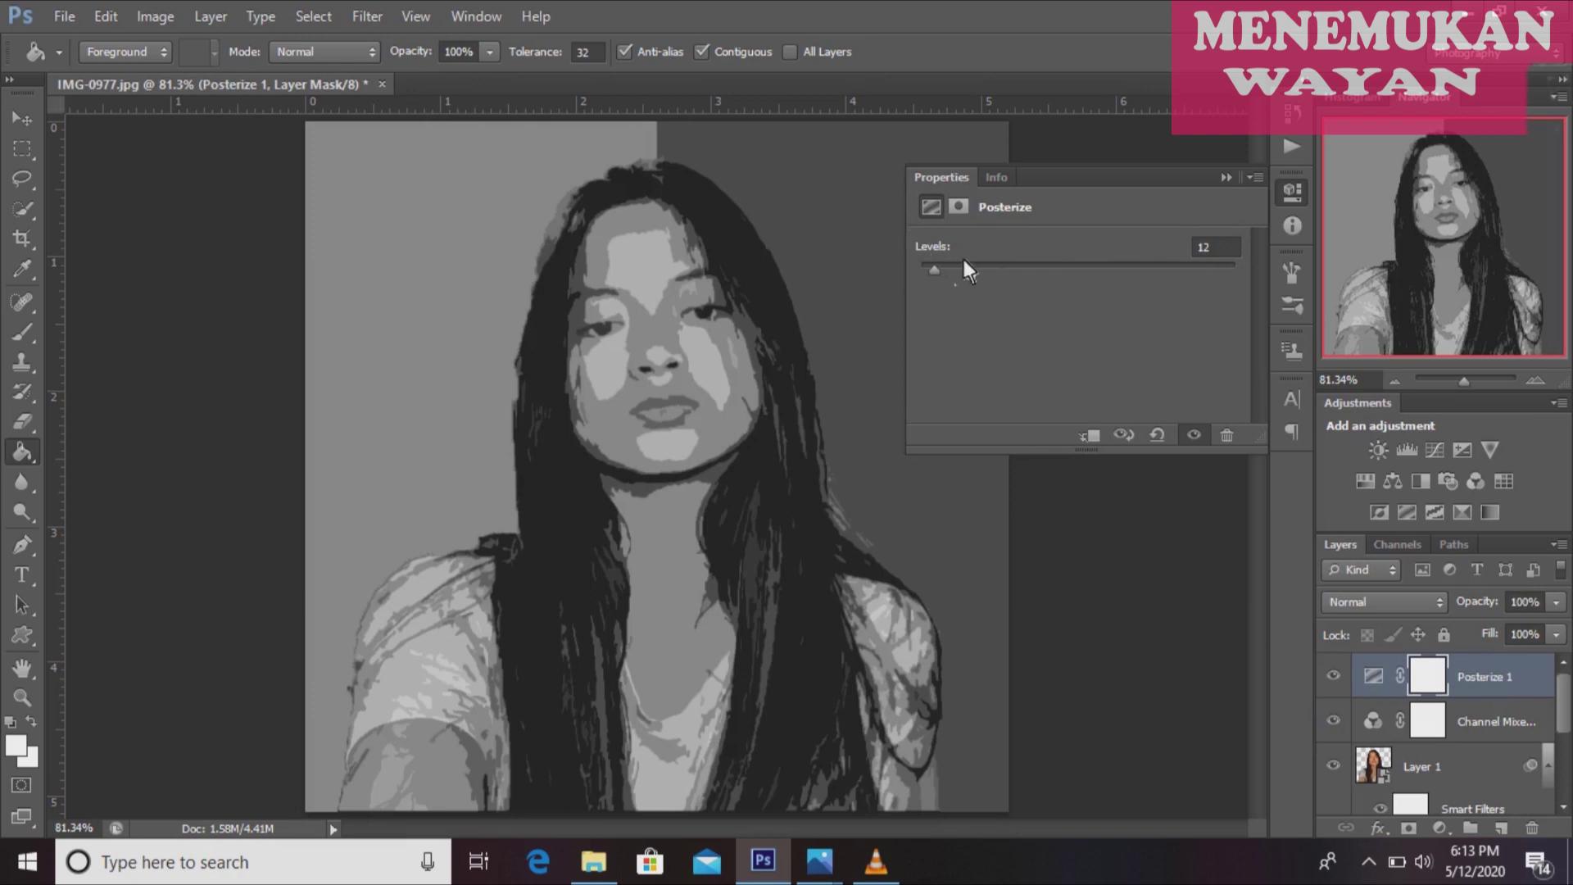
pyautogui.moveTo(937, 273); pyautogui.dragTo(941, 273)
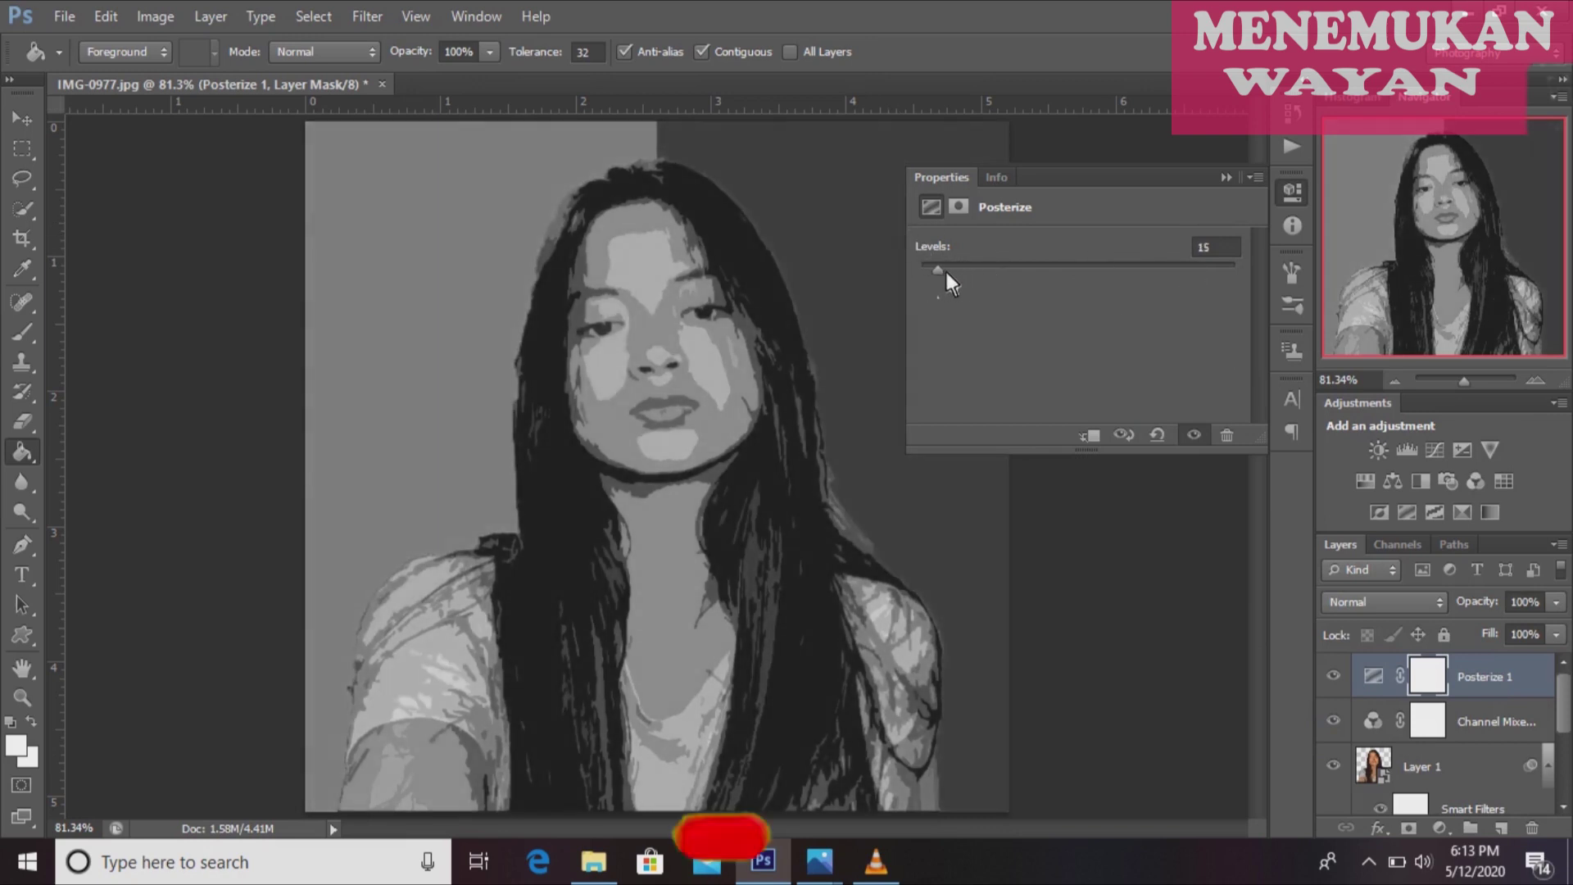
pyautogui.moveTo(941, 273); pyautogui.dragTo(938, 272)
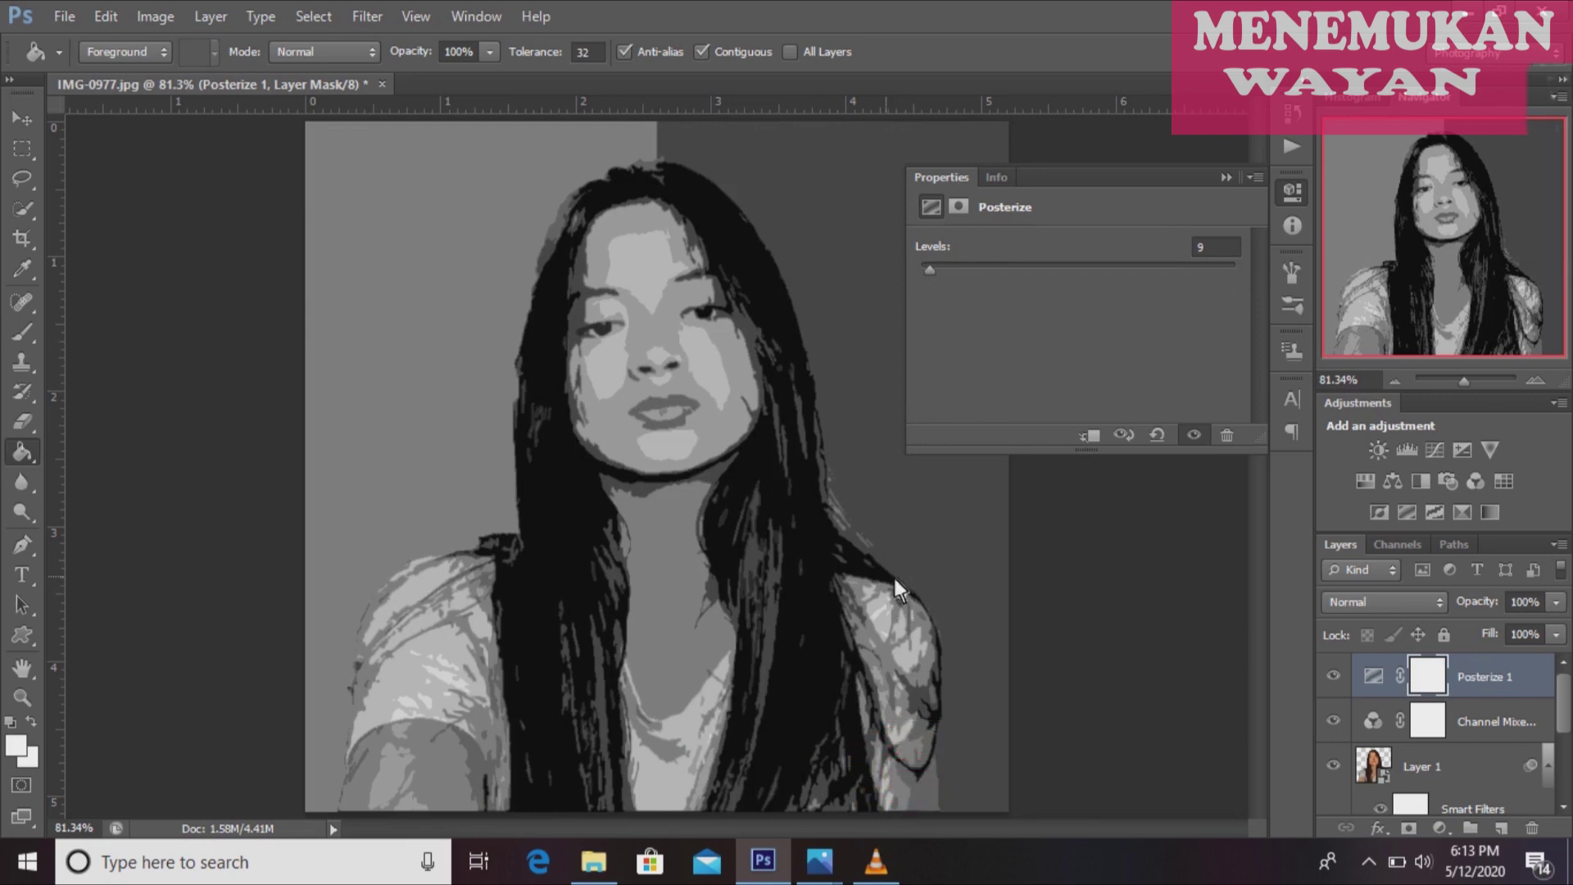
pyautogui.click(1227, 176)
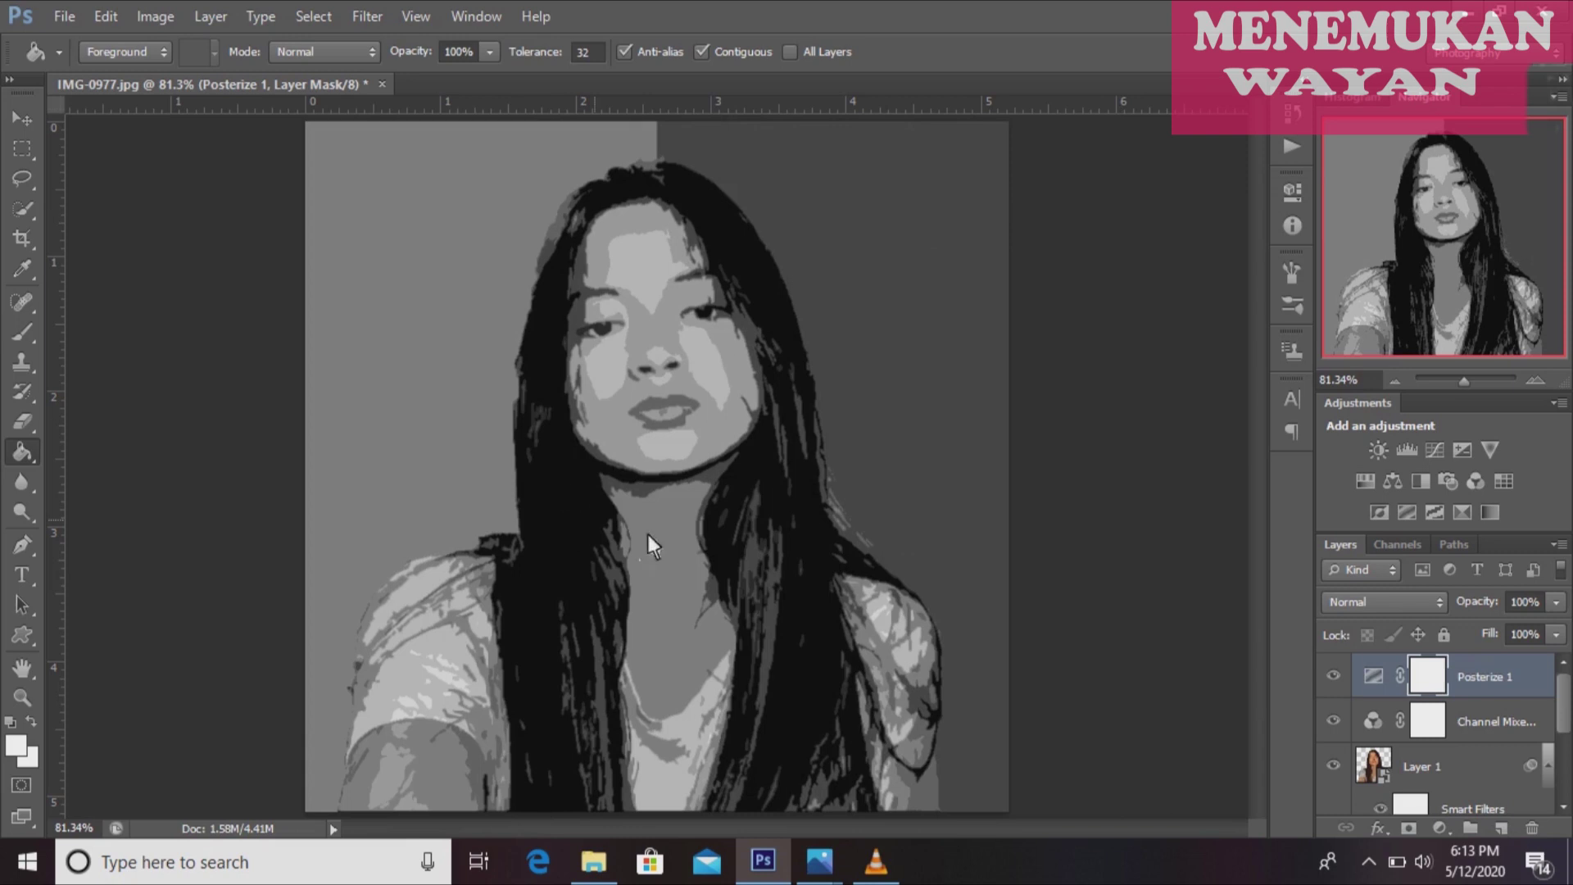
pyautogui.click(1384, 677)
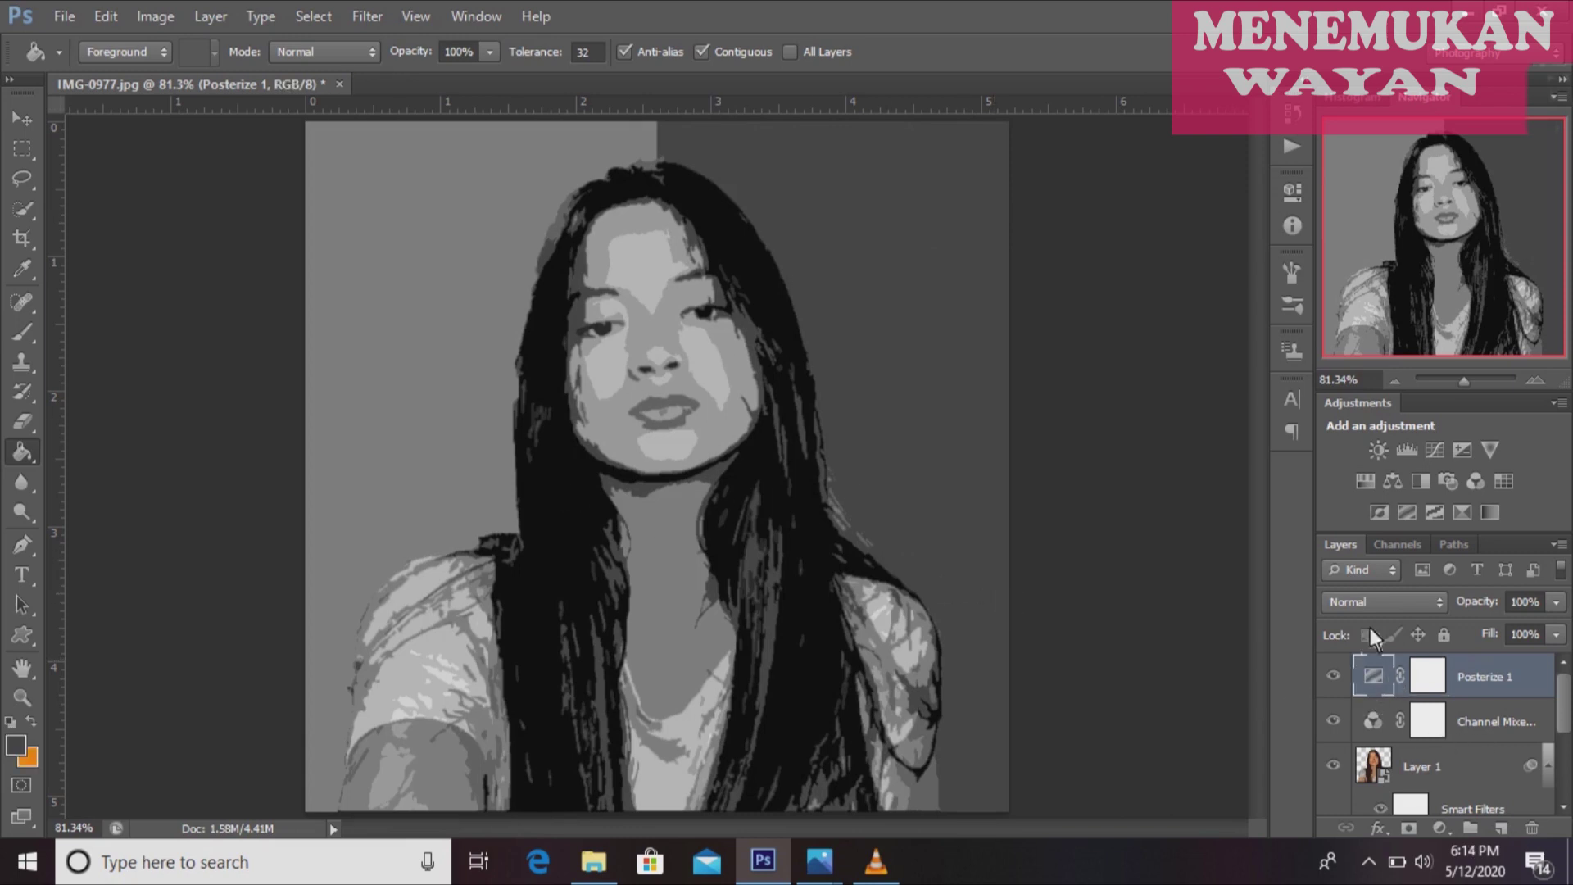
# Magic Wand the light-grey face and shirt tones with Contiguous off.
pyautogui.click(38, 208)
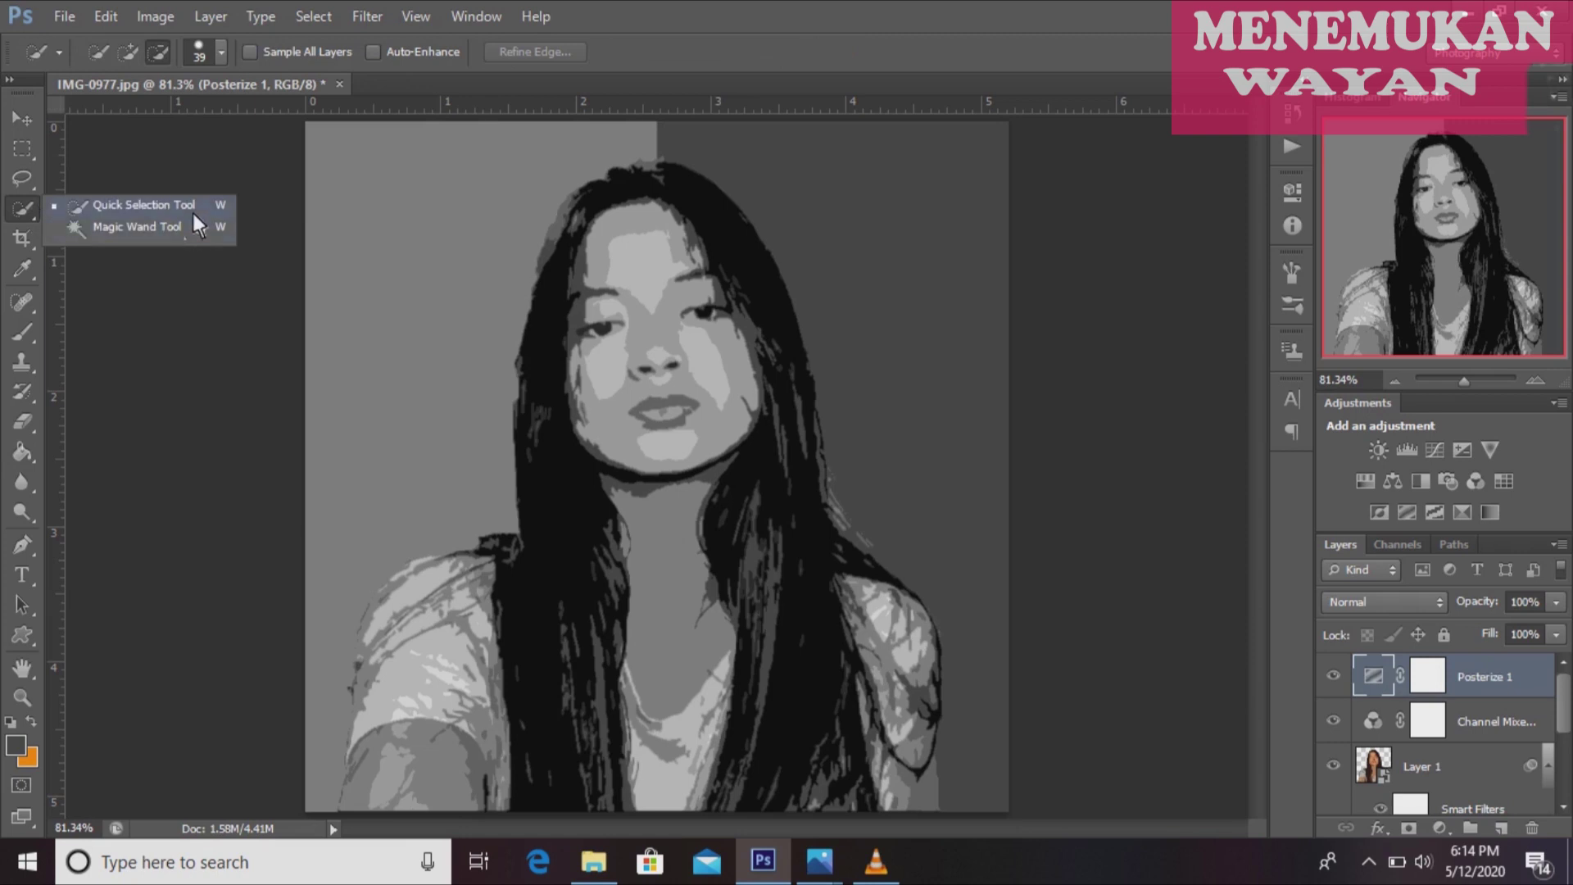
pyautogui.click(174, 227)
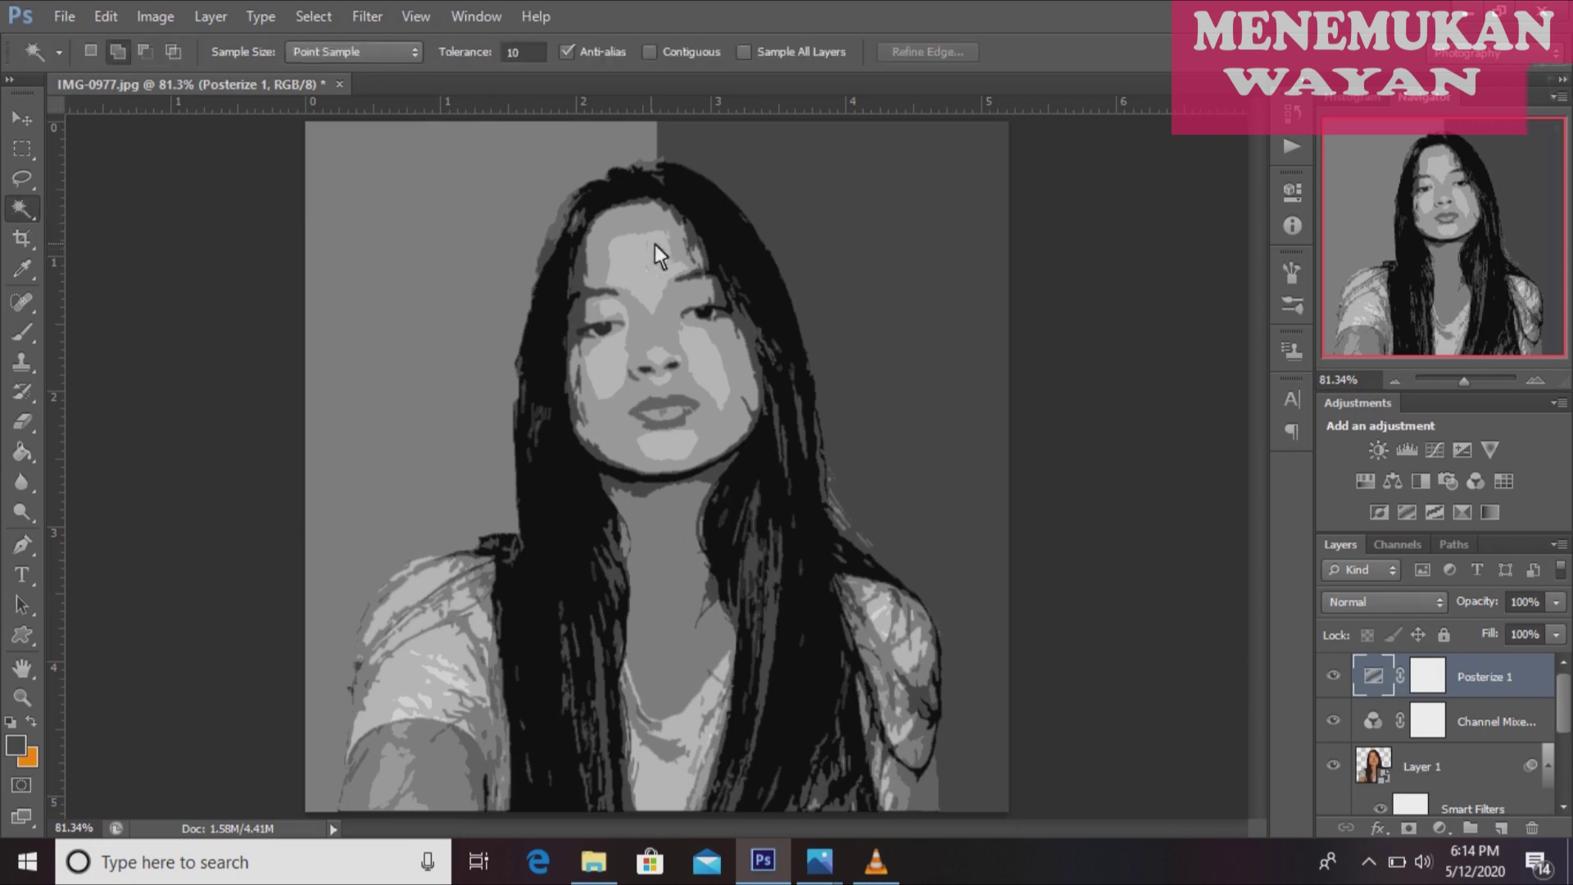
pyautogui.click(626, 231)
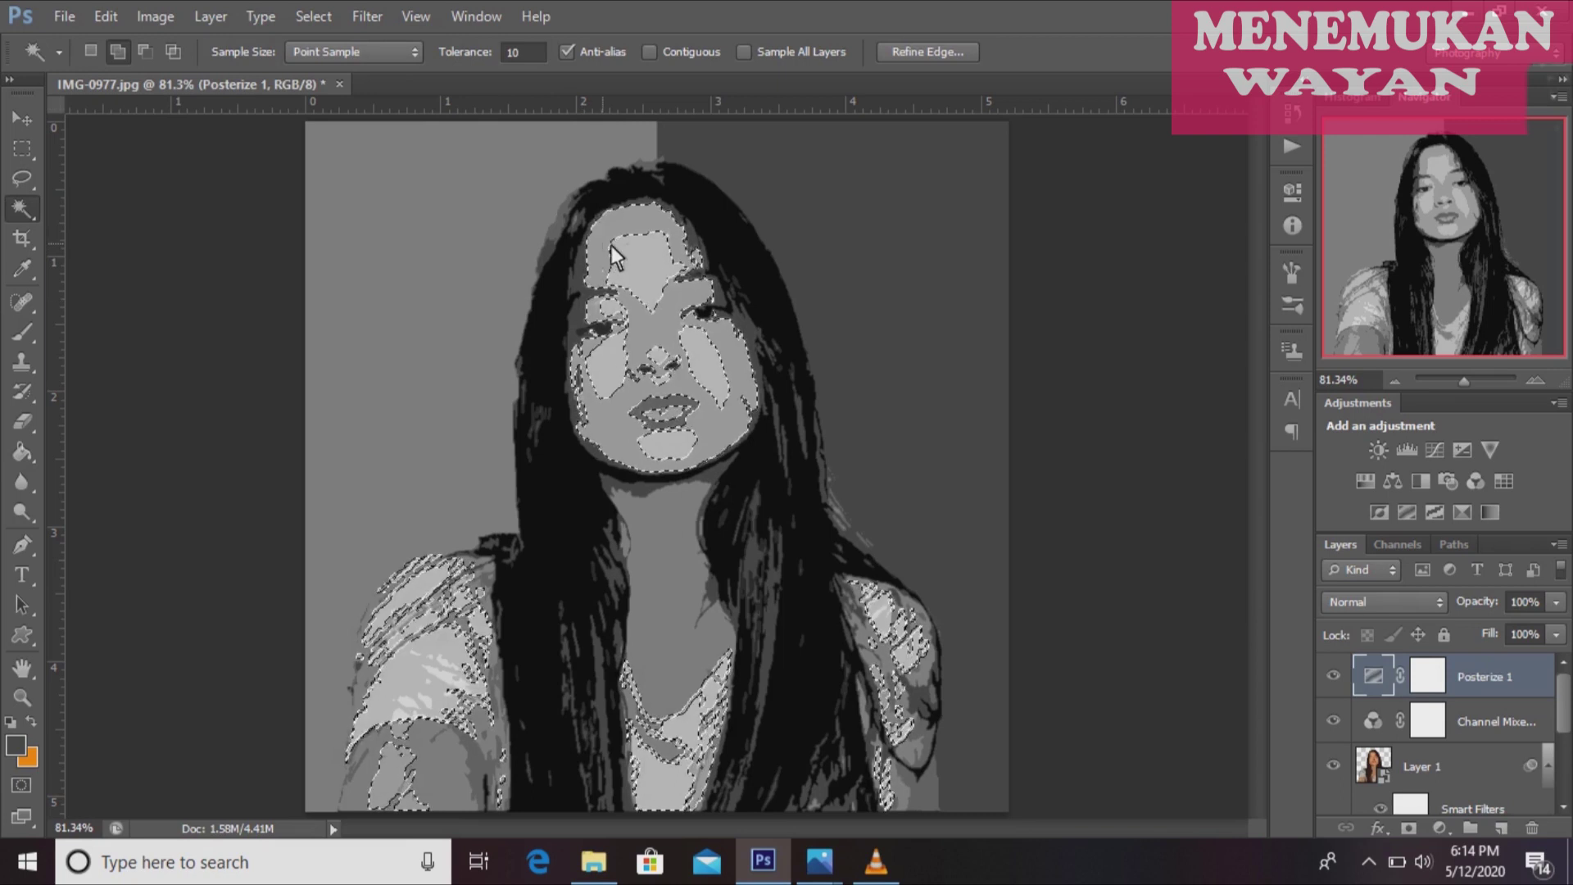
pyautogui.hotkey('ctrl', 'd')
pyautogui.click(655, 255)
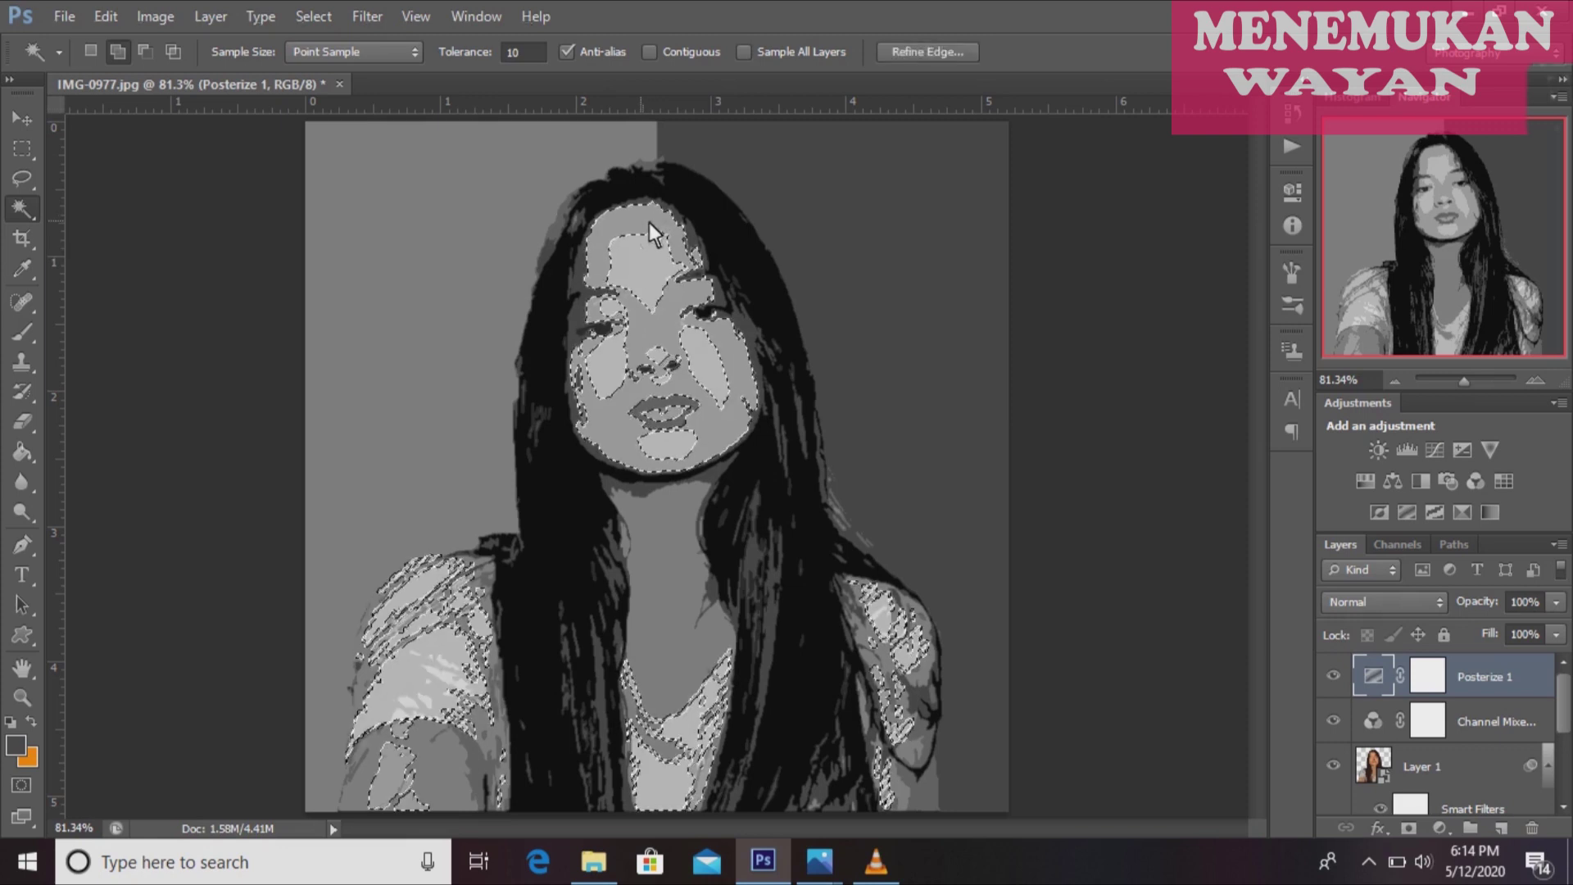
pyautogui.scroll(-1, 653, 235)
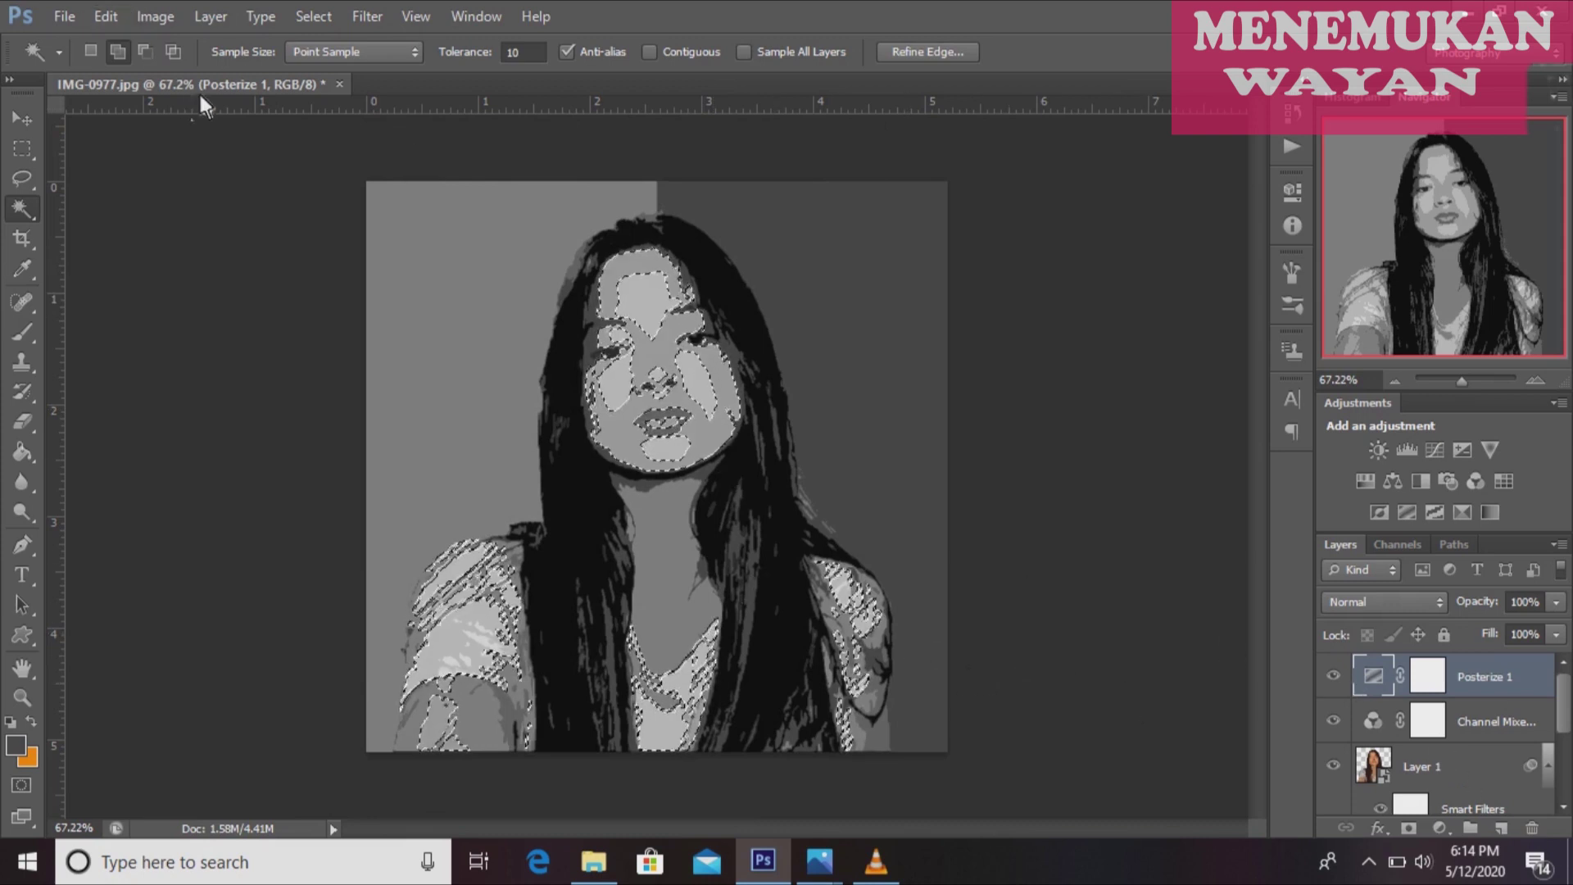
# Save the selection as a new channel and deselect.
pyautogui.click(327, 18)
pyautogui.click(391, 441)
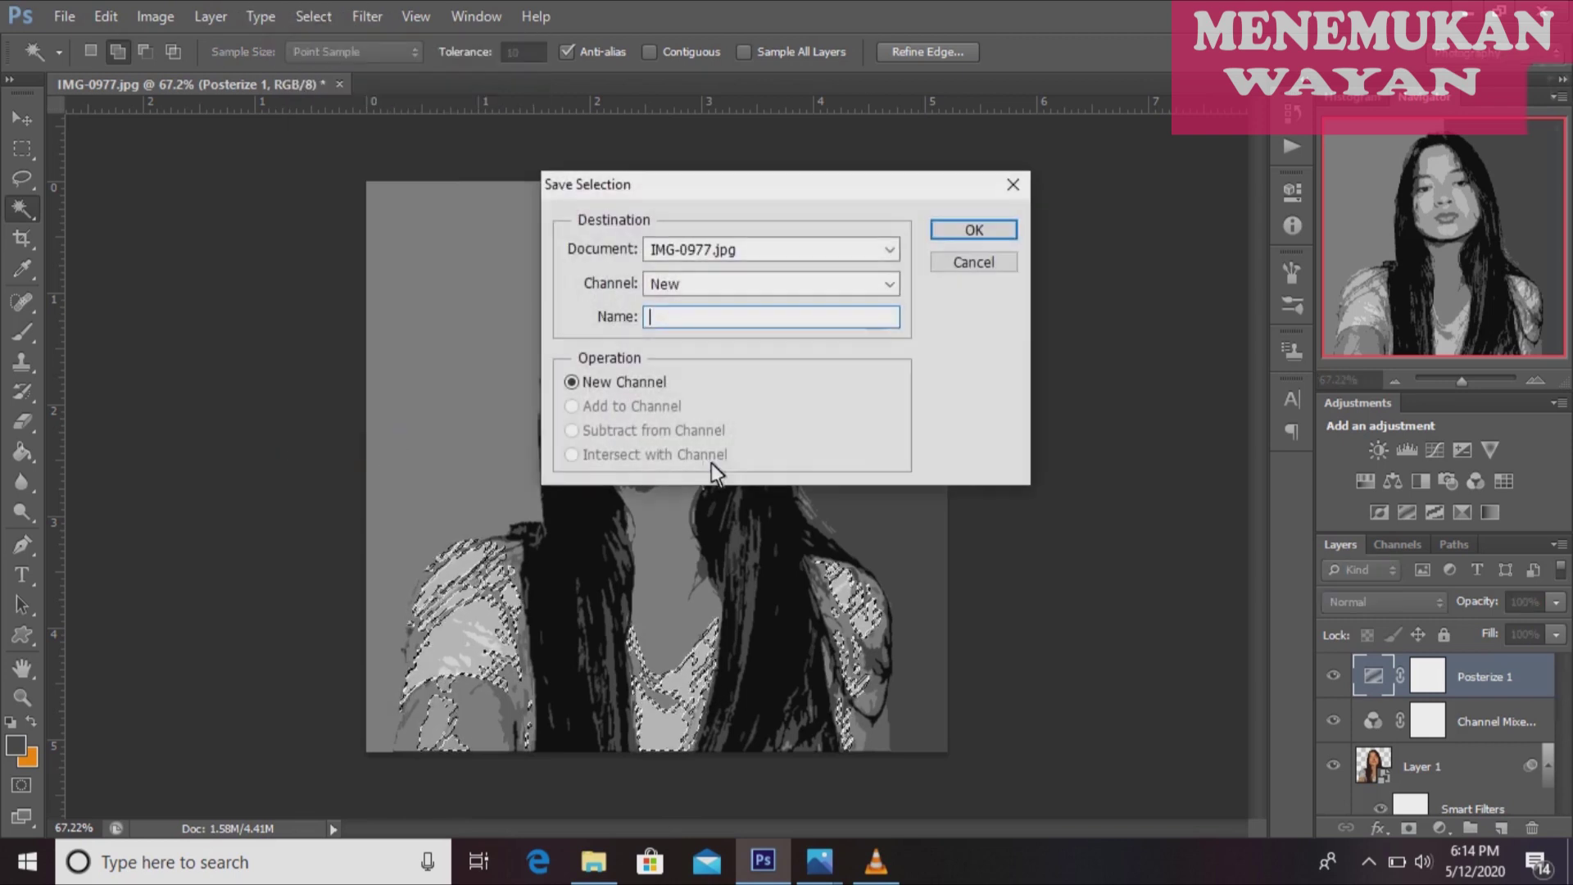
pyautogui.click(979, 231)
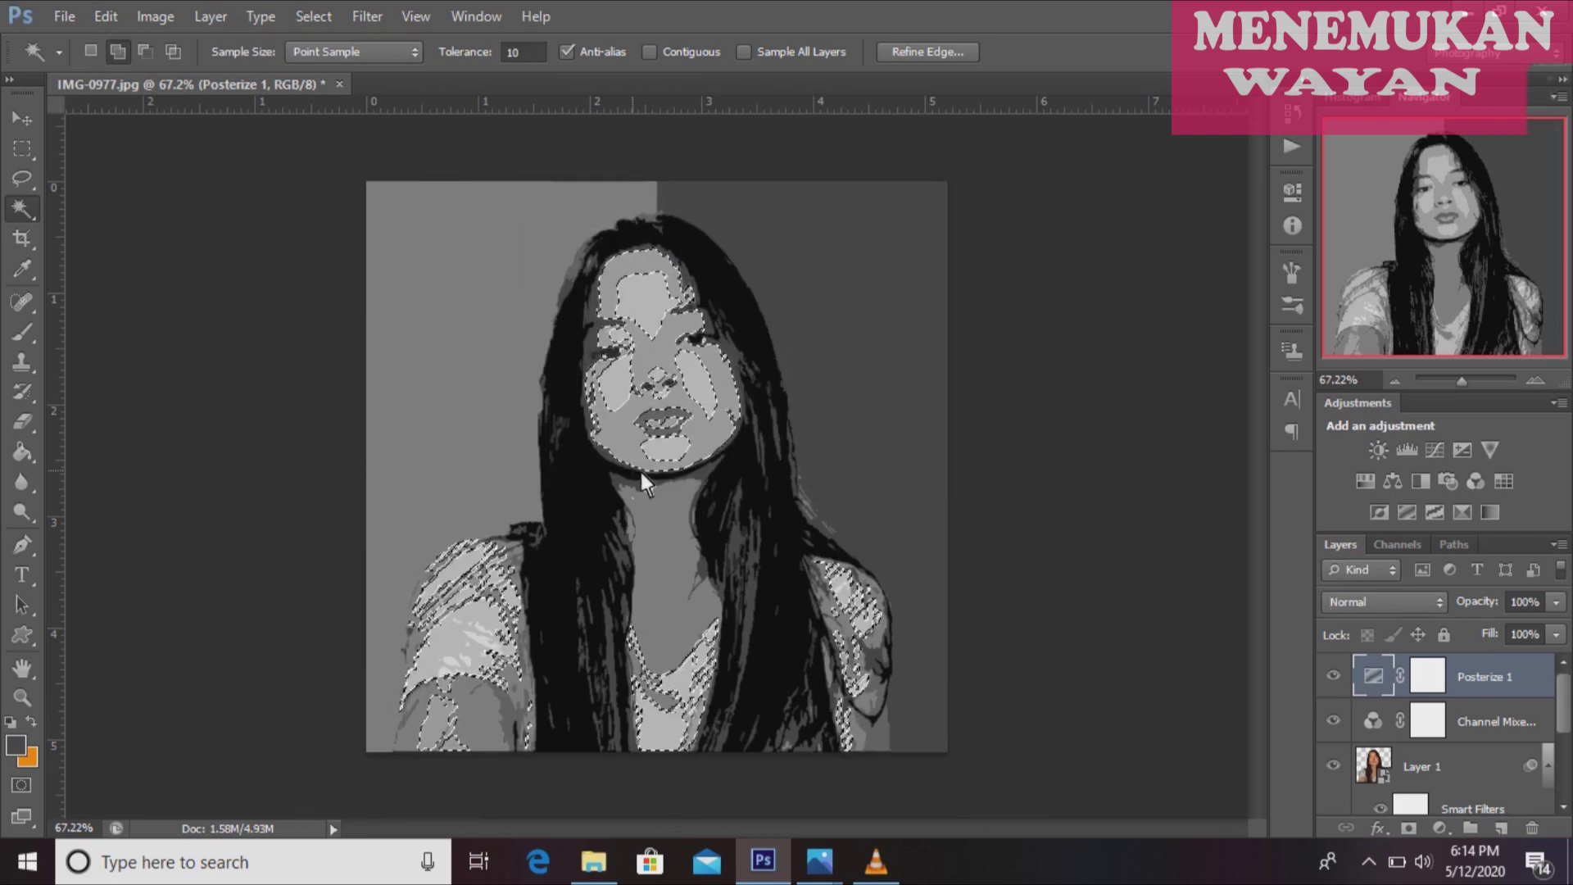
pyautogui.hotkey('ctrl', 'd')
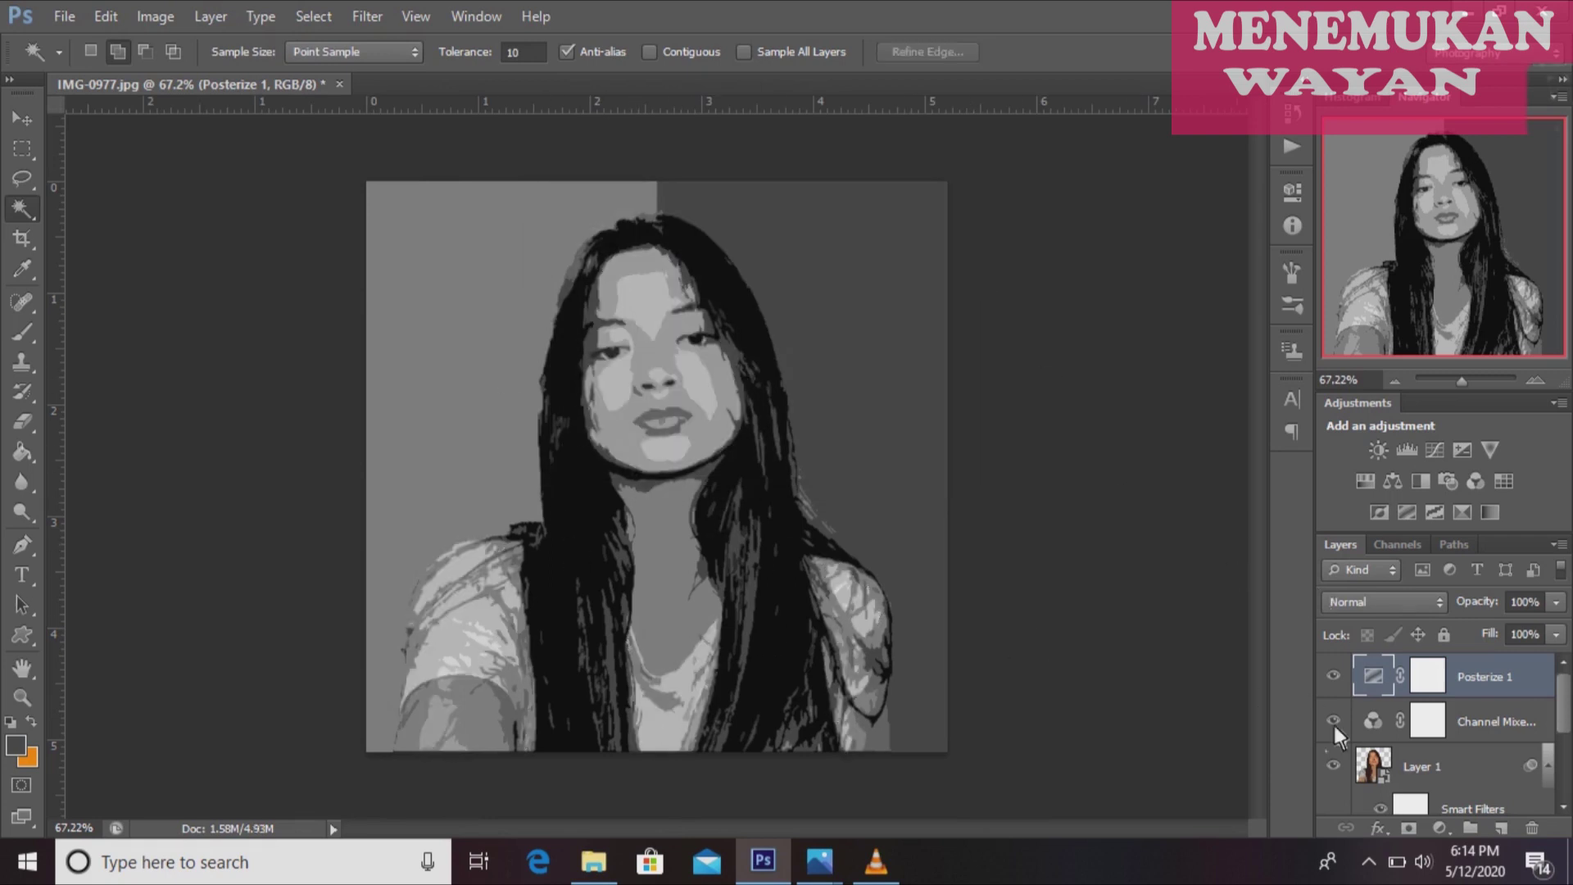
pyautogui.click(1441, 828)
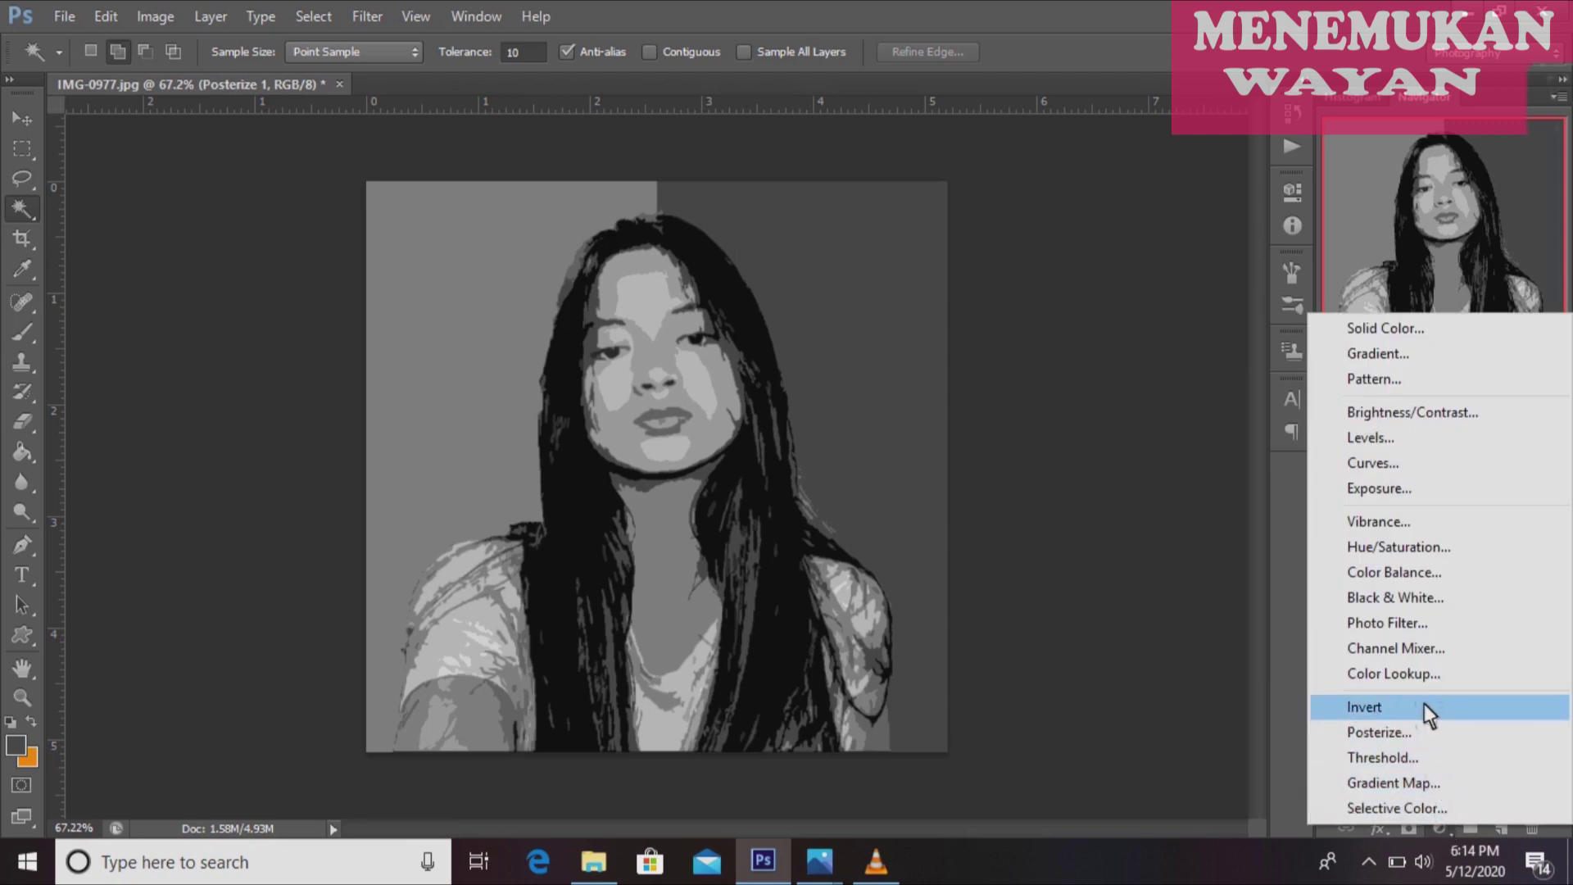
# Add a Gradient Map layer with the Black, White preset and select its left stop.
pyautogui.click(1431, 788)
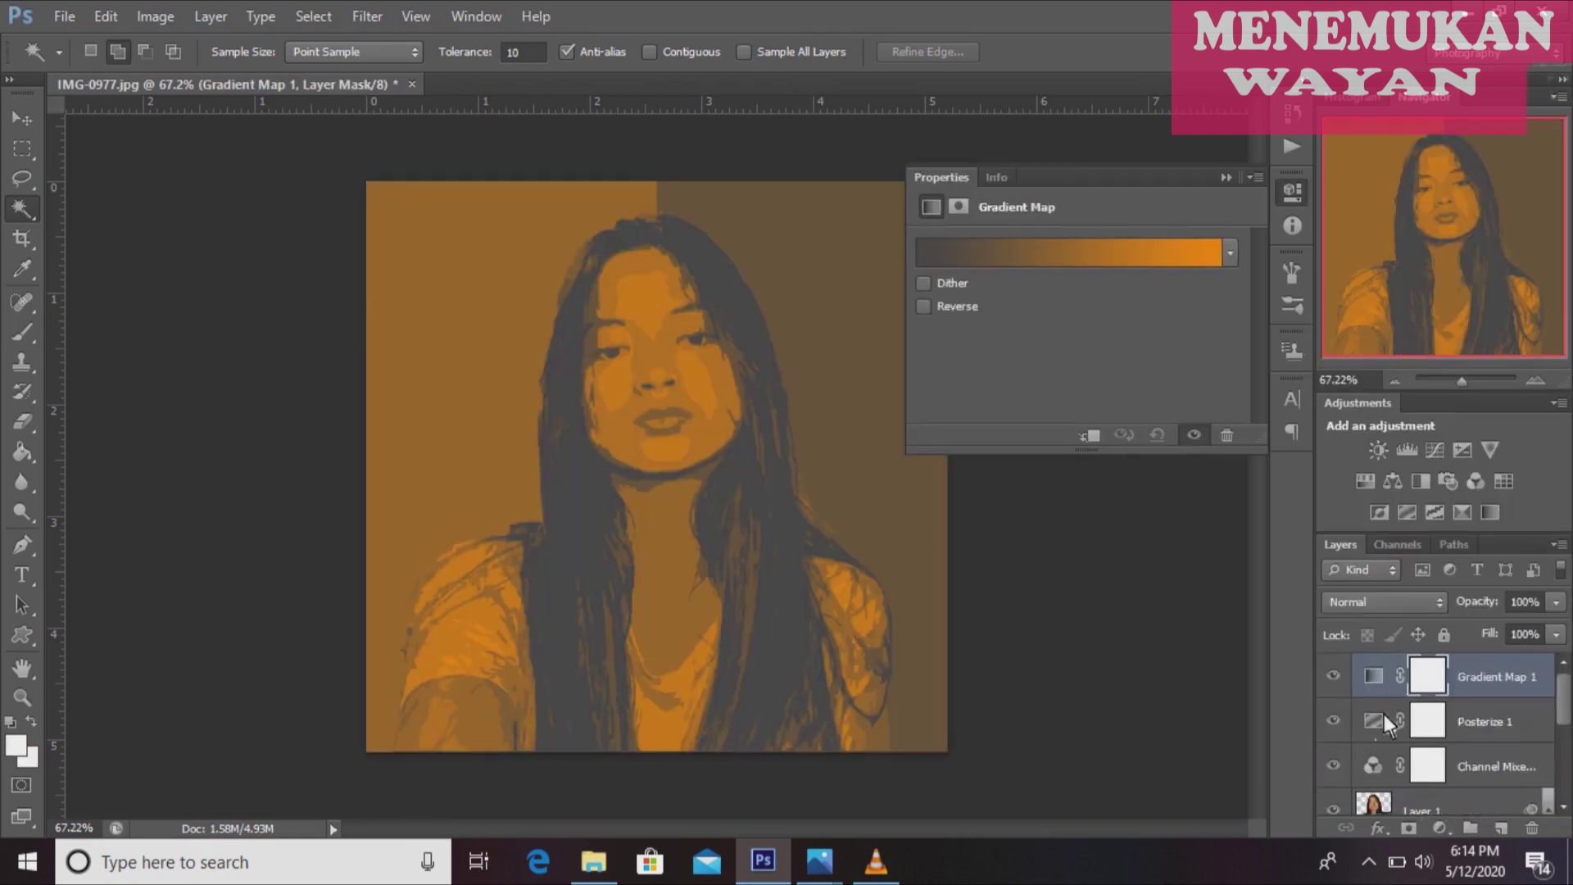
pyautogui.click(1373, 679)
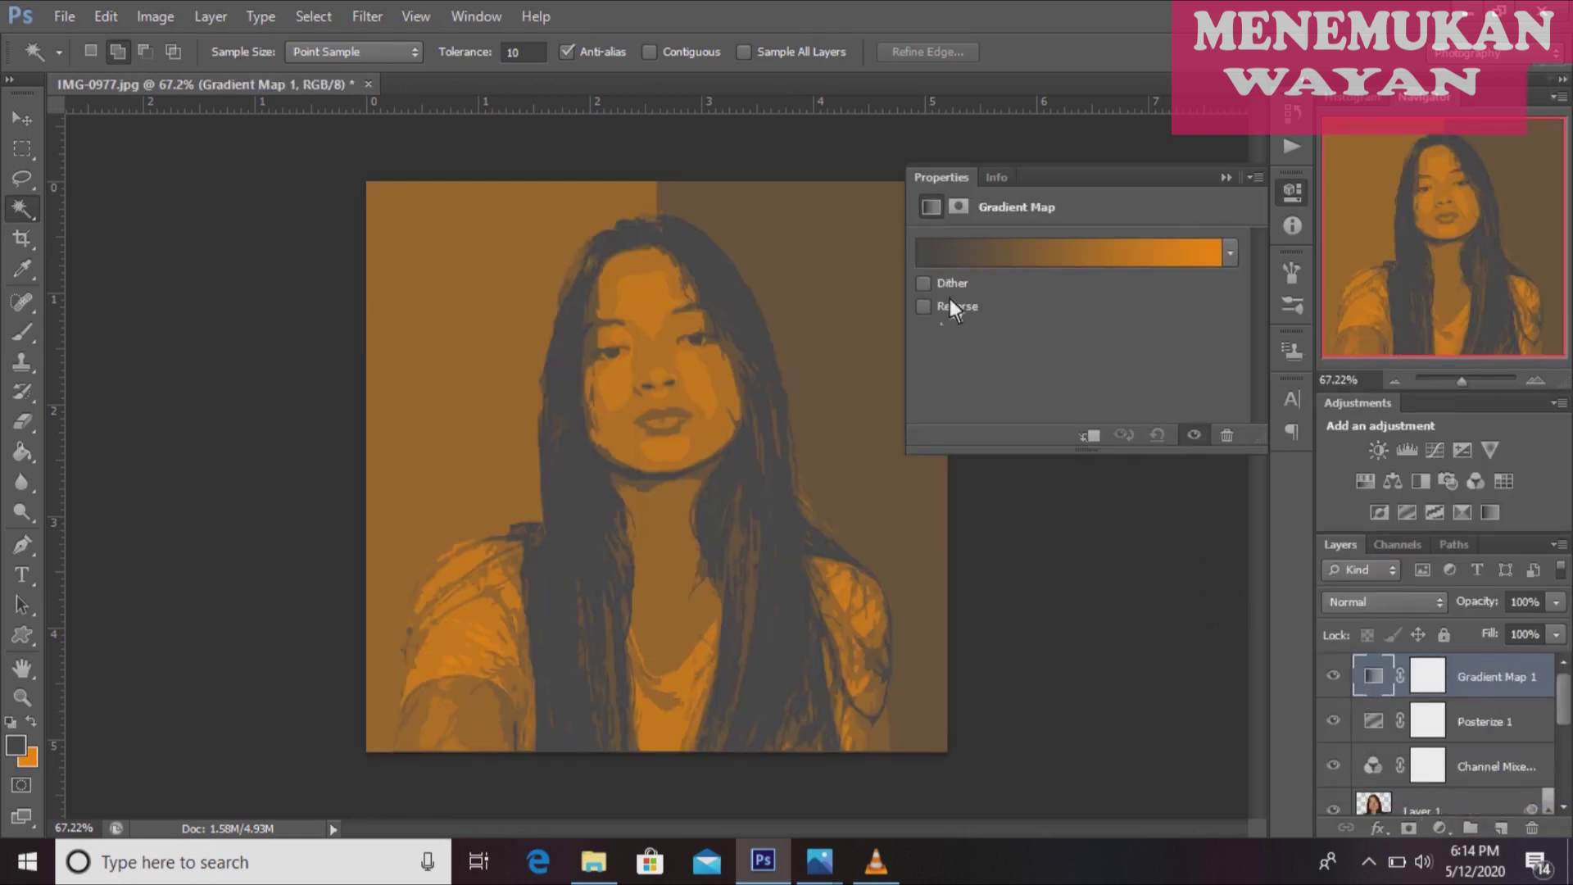
pyautogui.click(934, 252)
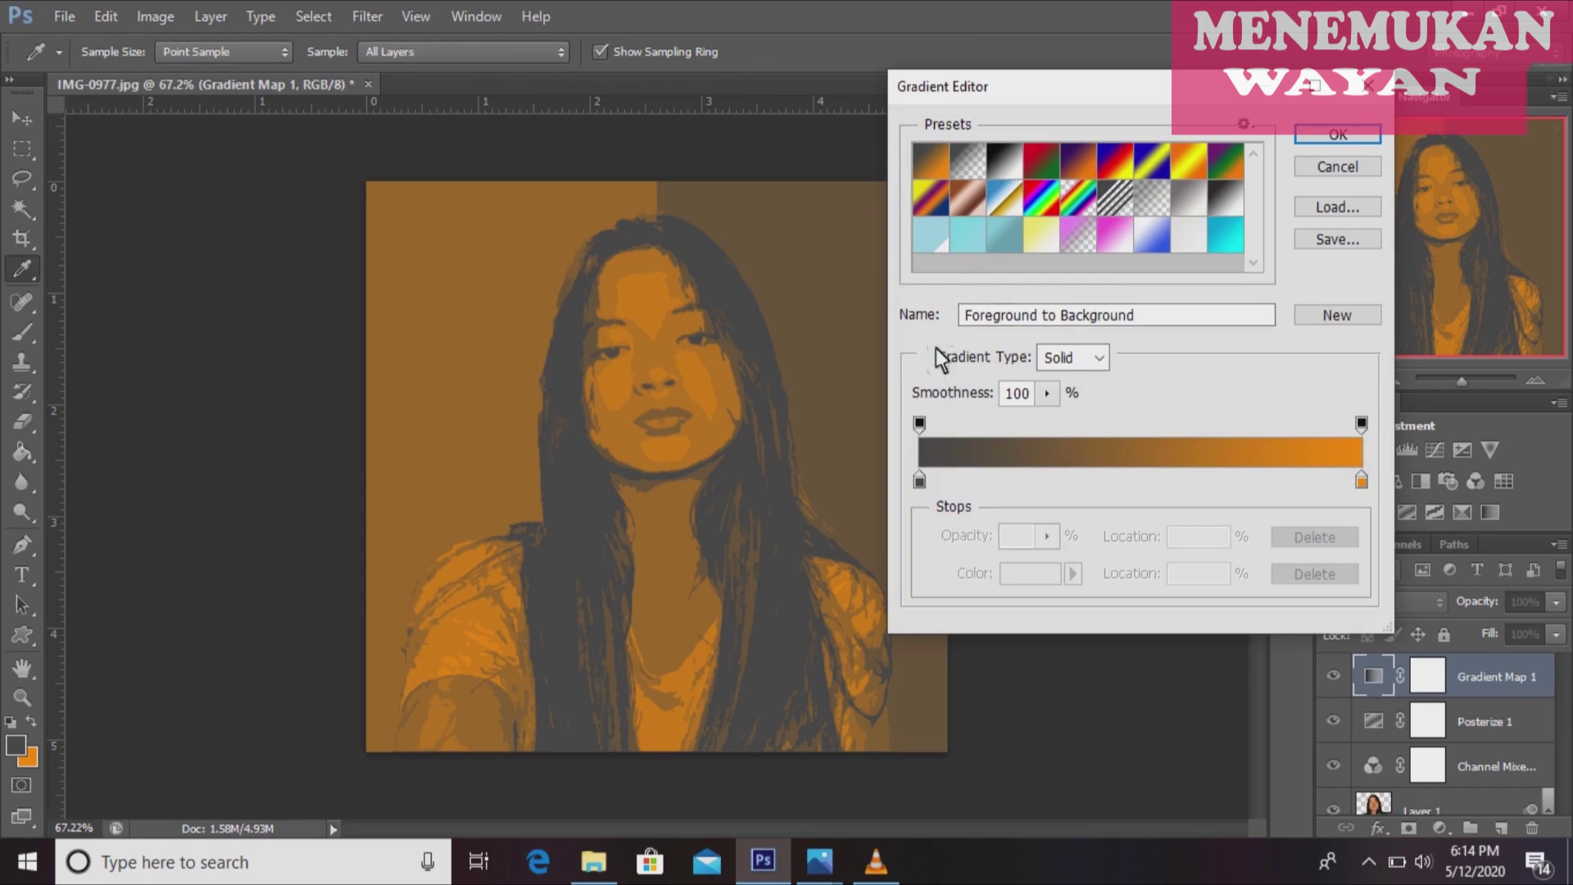
pyautogui.click(1005, 160)
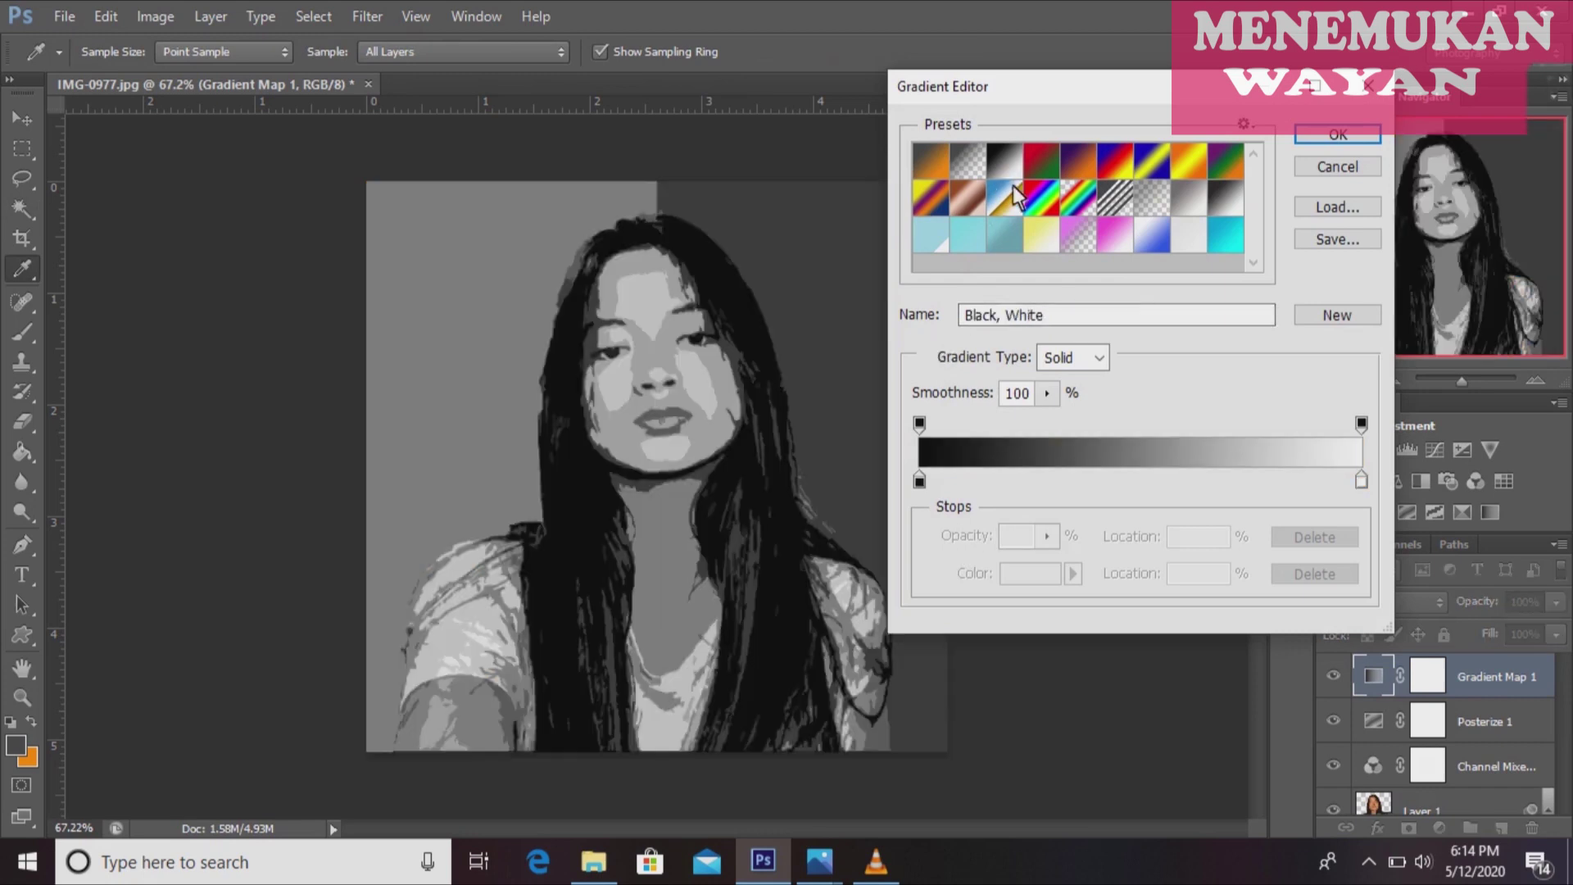
pyautogui.click(923, 482)
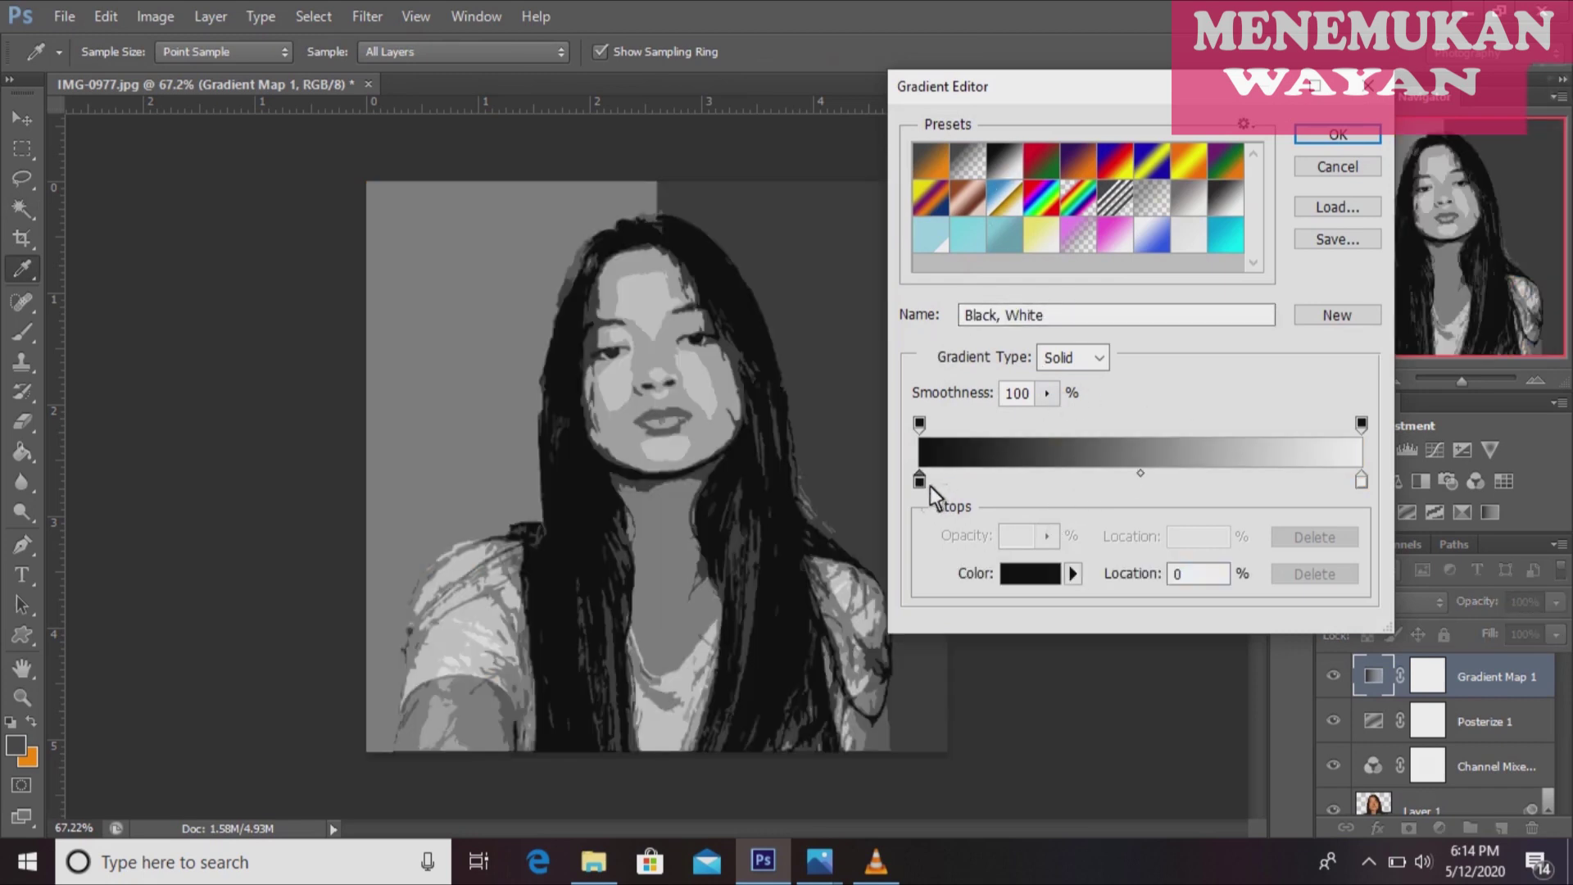
# Set the gradient's left stop colour to dark teal 00324d.
pyautogui.click(1027, 572)
pyautogui.click(1384, 404)
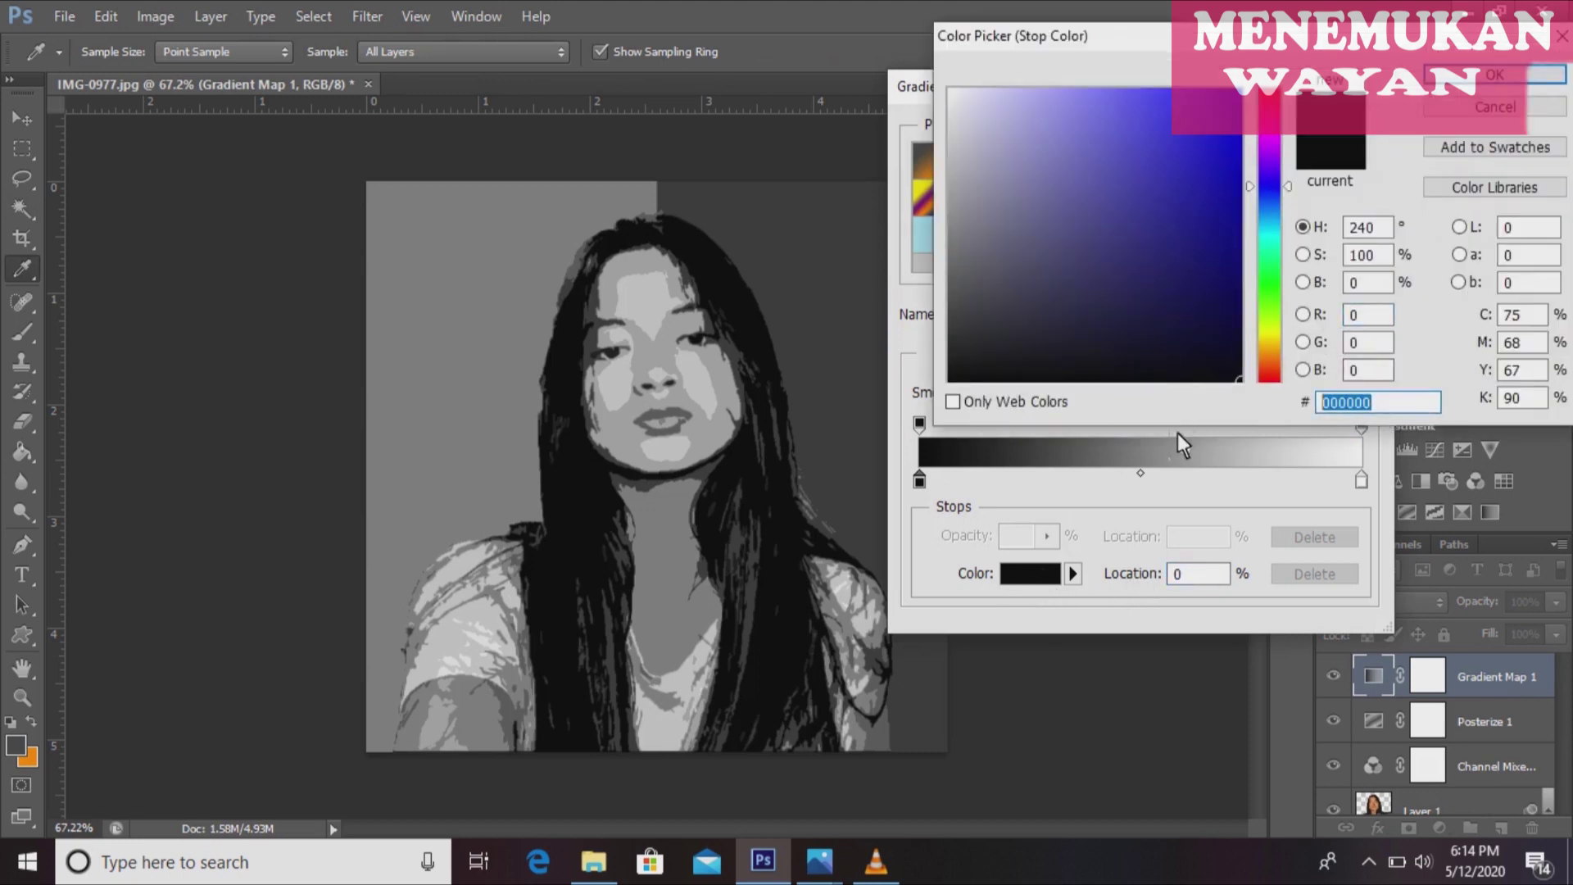
pyautogui.press('BackSpace')
pyautogui.write('00')
pyautogui.write('32')
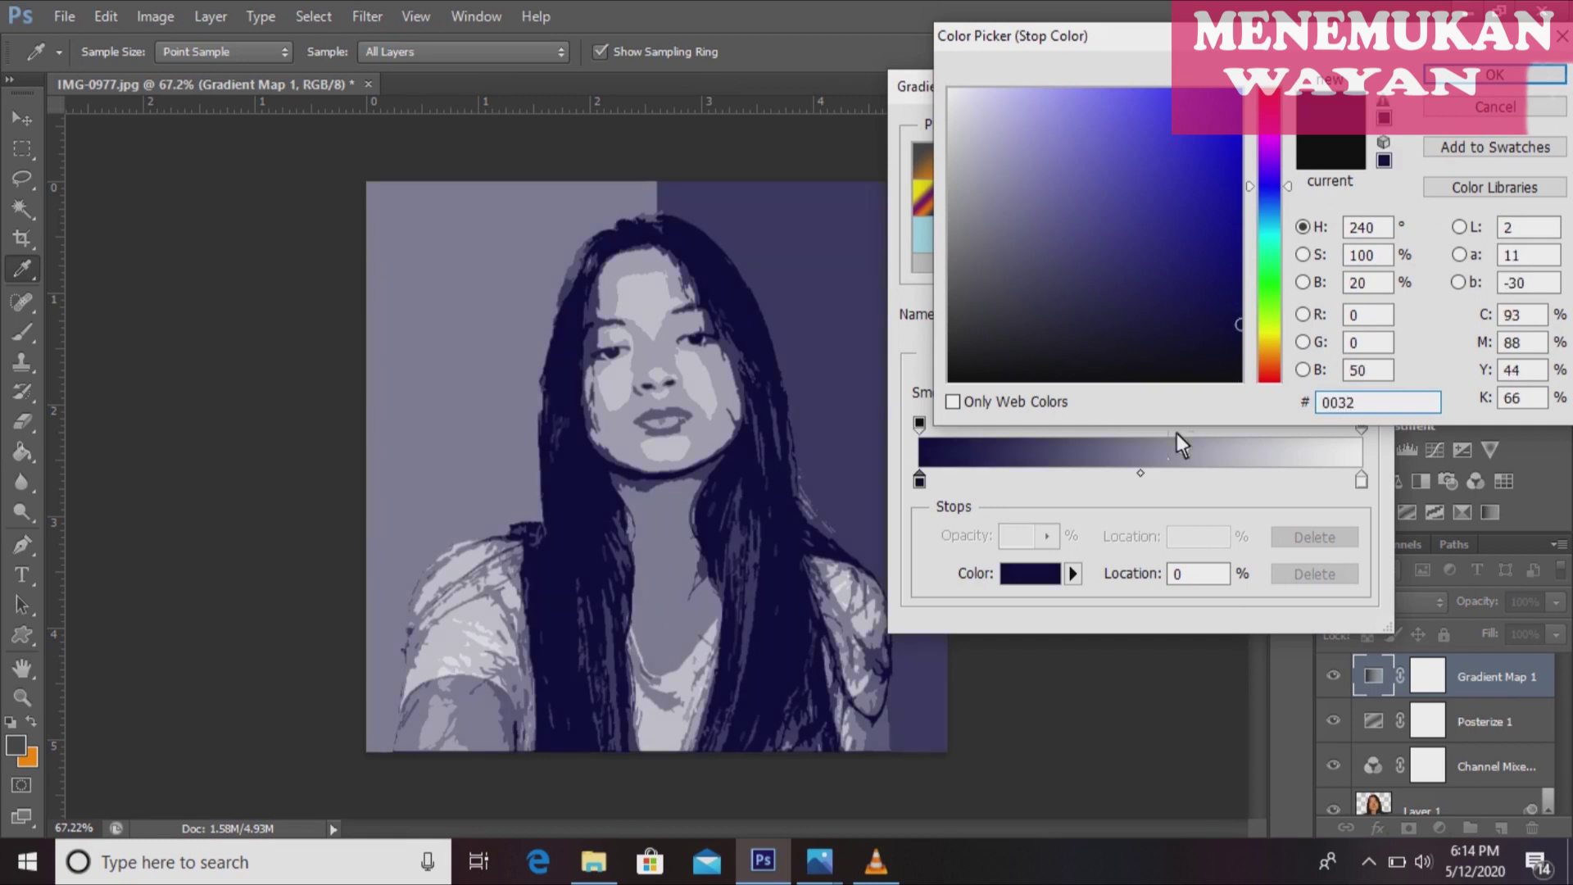
pyautogui.write('4')
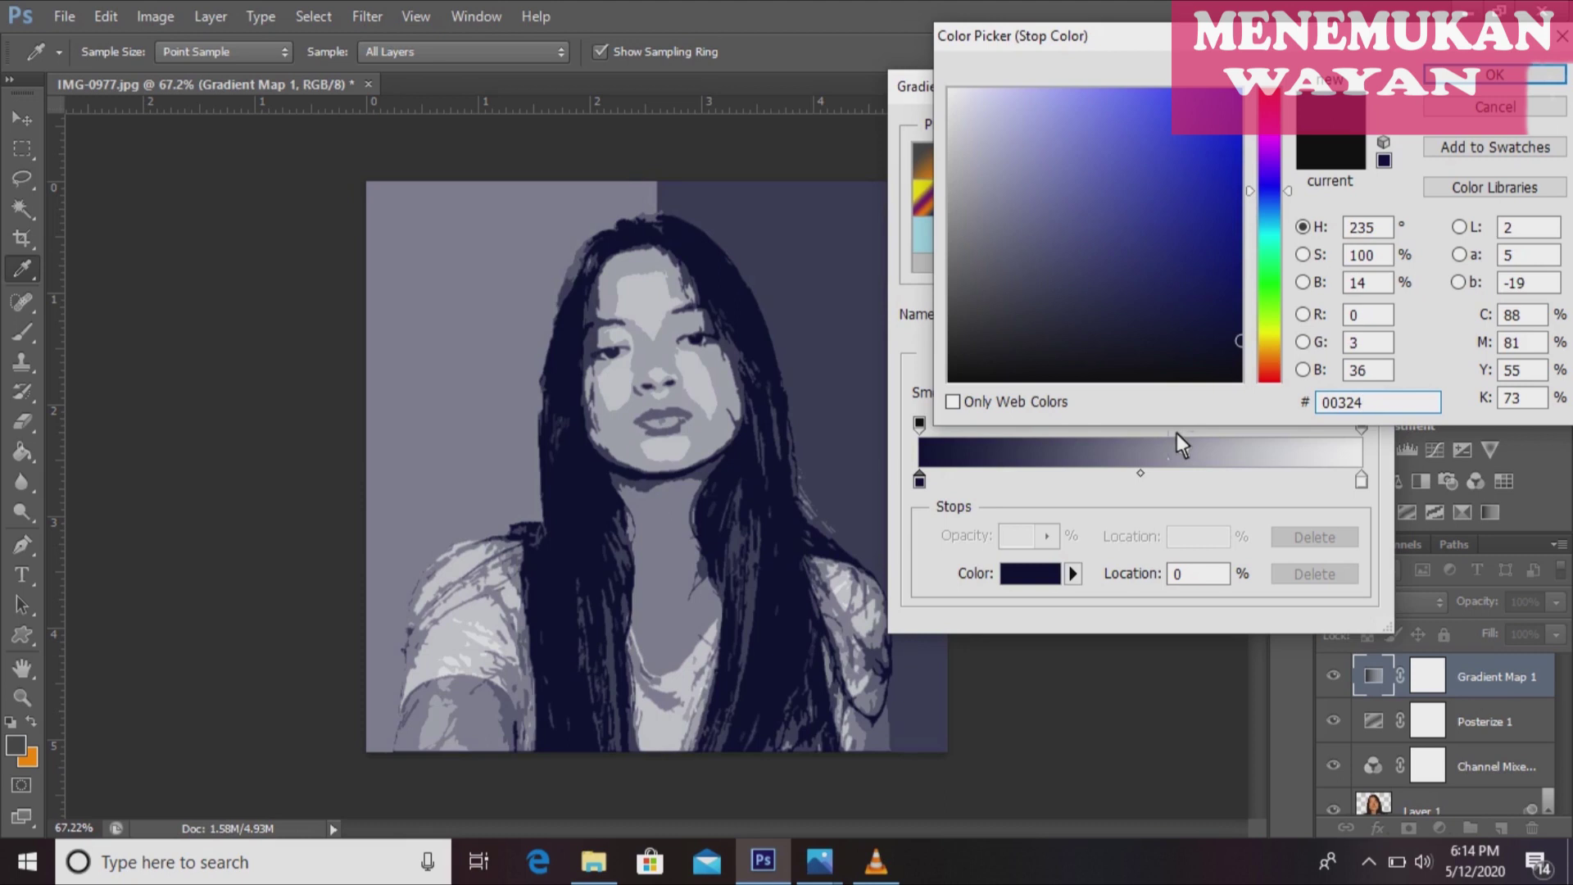
pyautogui.write('d')
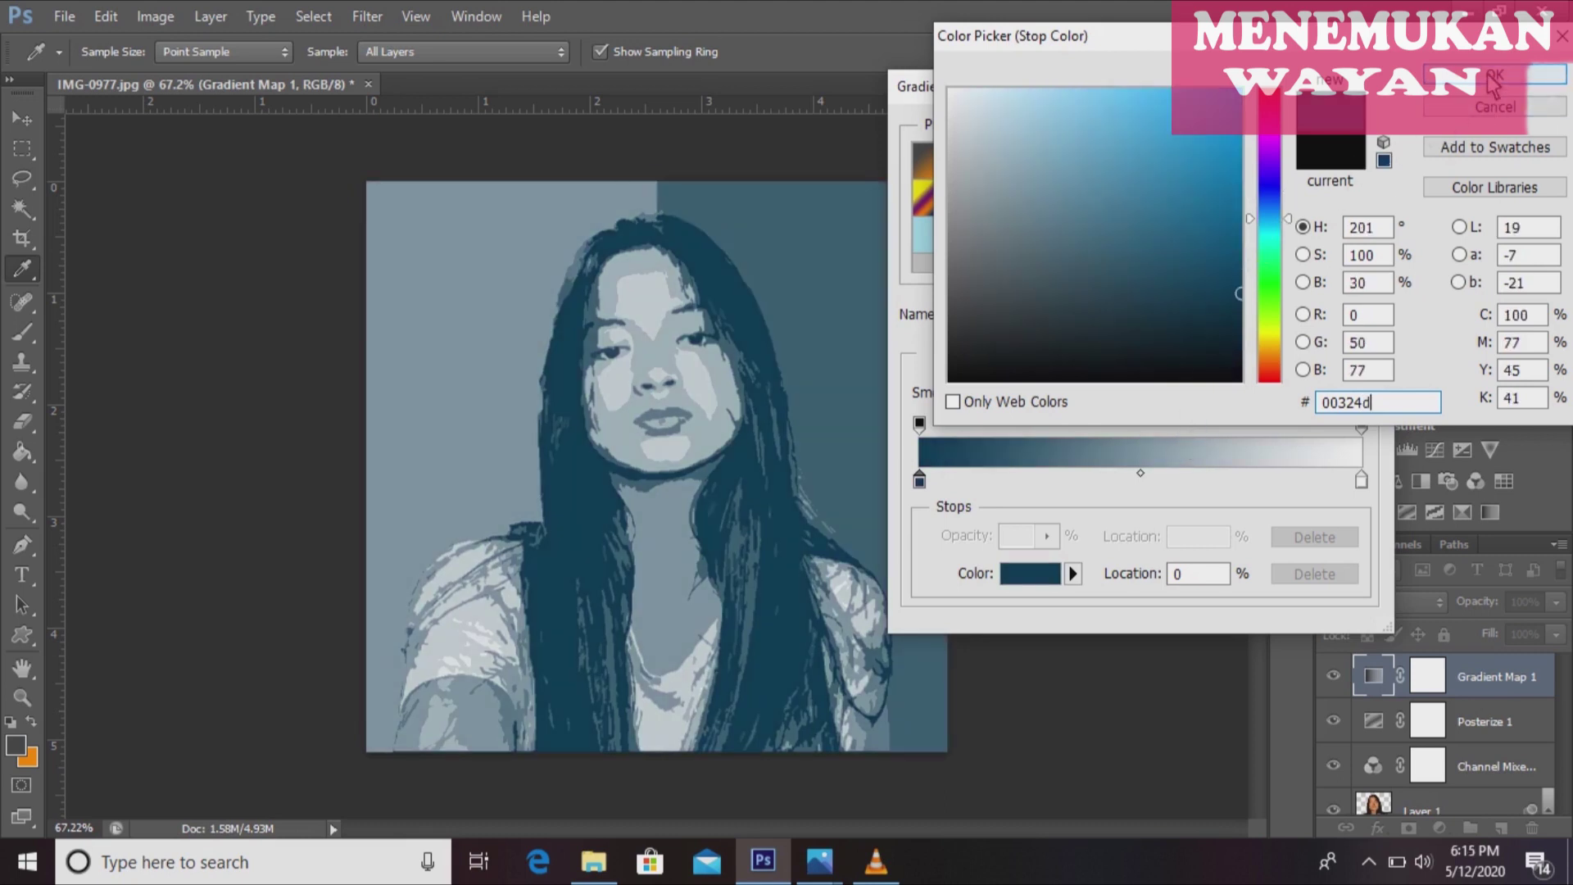
pyautogui.click(1494, 79)
# Add a second gradient stop at 25% location.
pyautogui.click(986, 475)
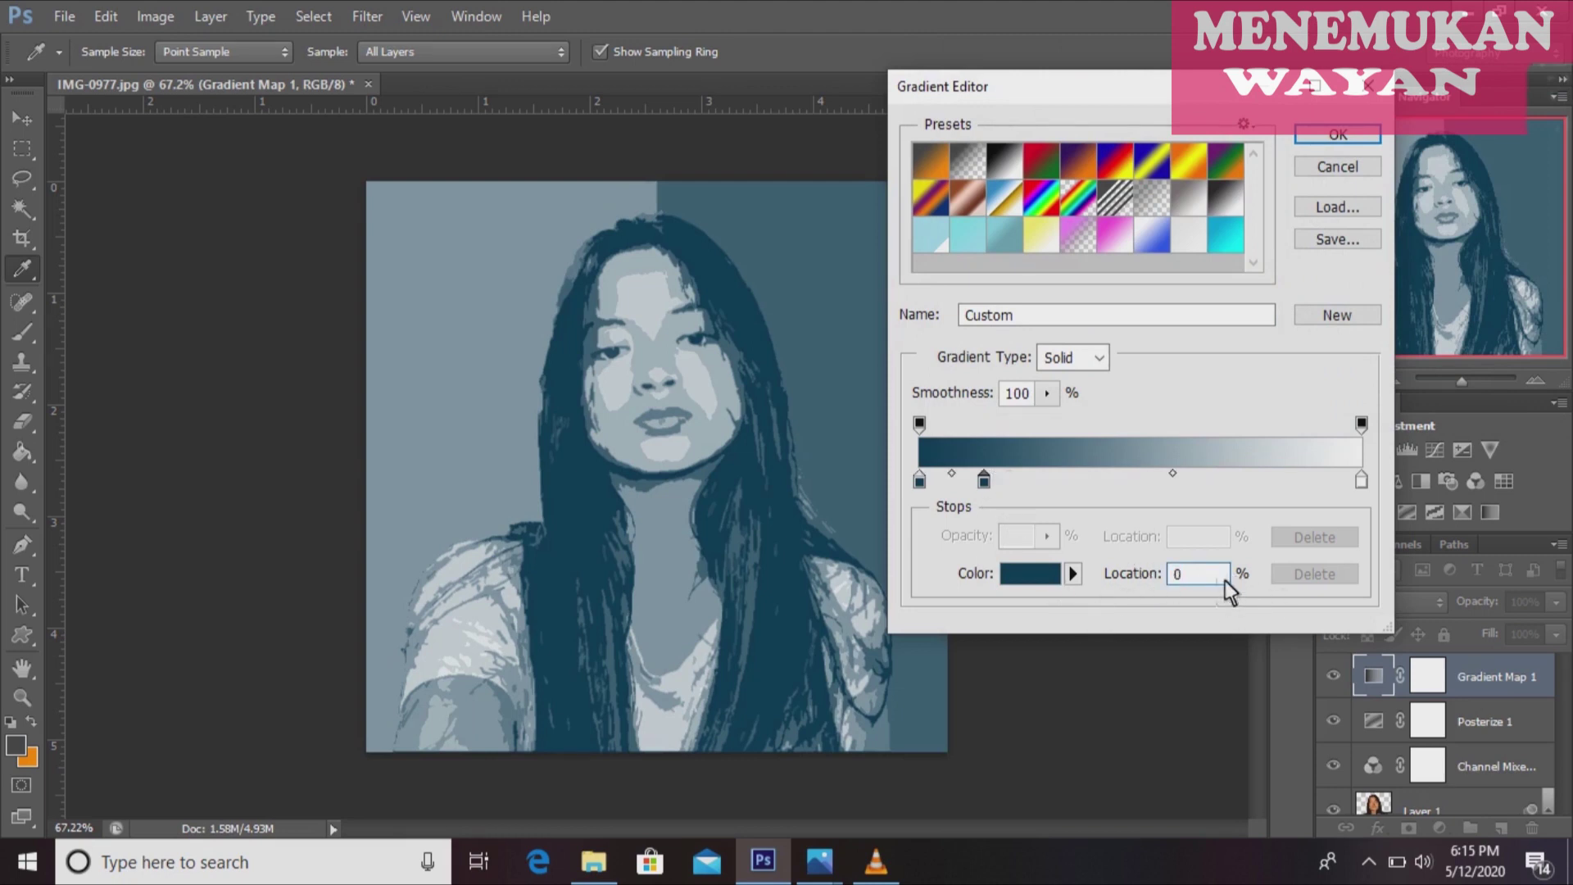
pyautogui.write('2')
pyautogui.write('5')
pyautogui.click(1030, 578)
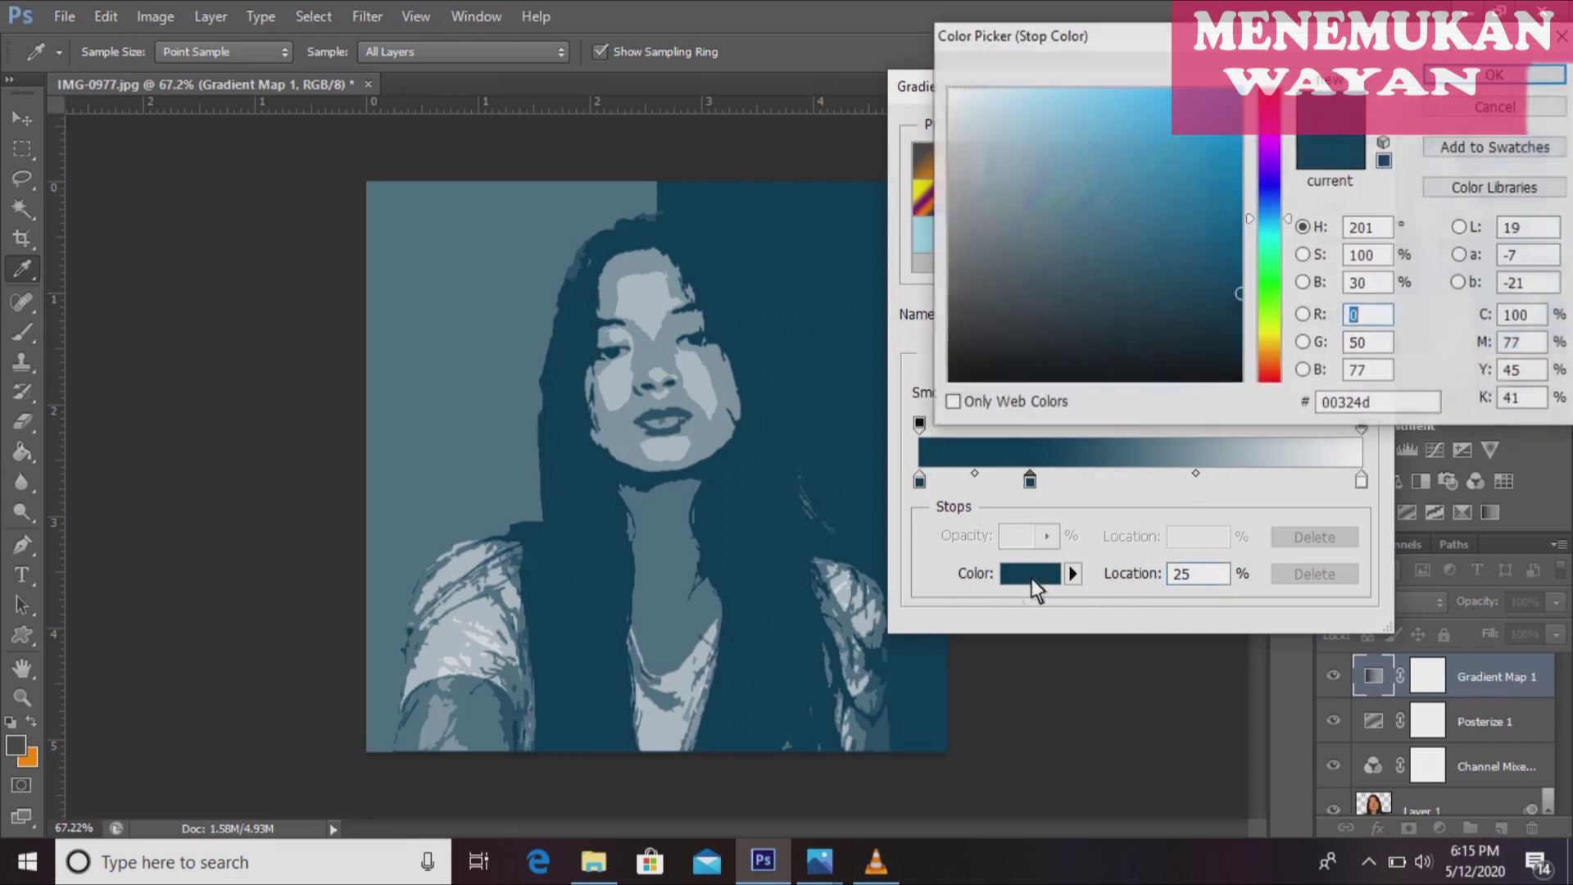
# Colour the 25% gradient stop red e01825.
pyautogui.moveTo(1392, 394); pyautogui.dragTo(1311, 401)
pyautogui.press('BackSpace')
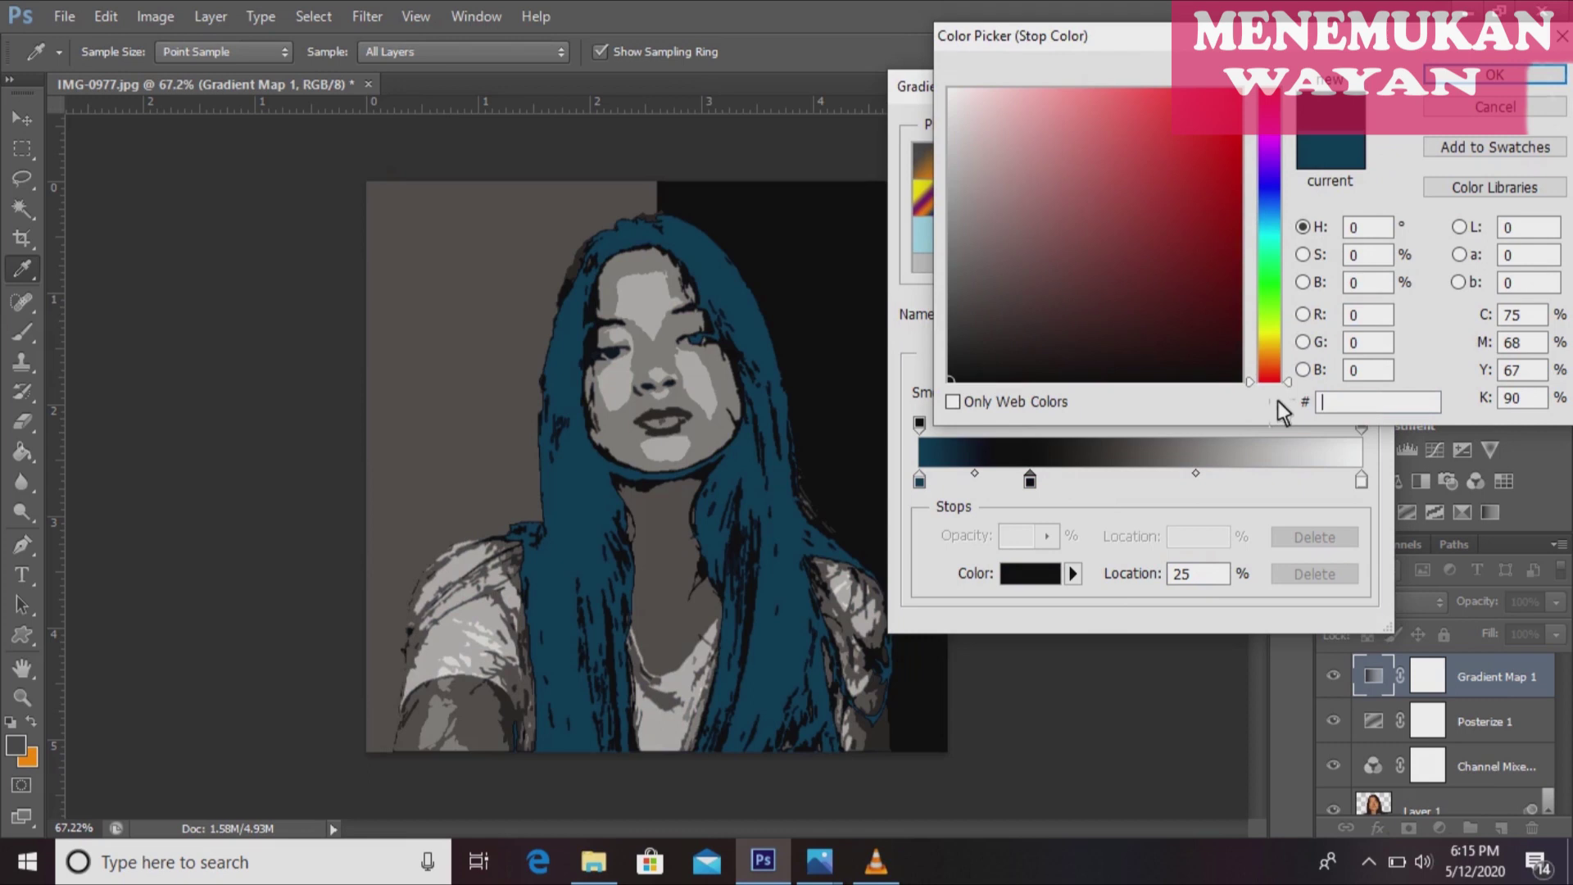
pyautogui.write('e')
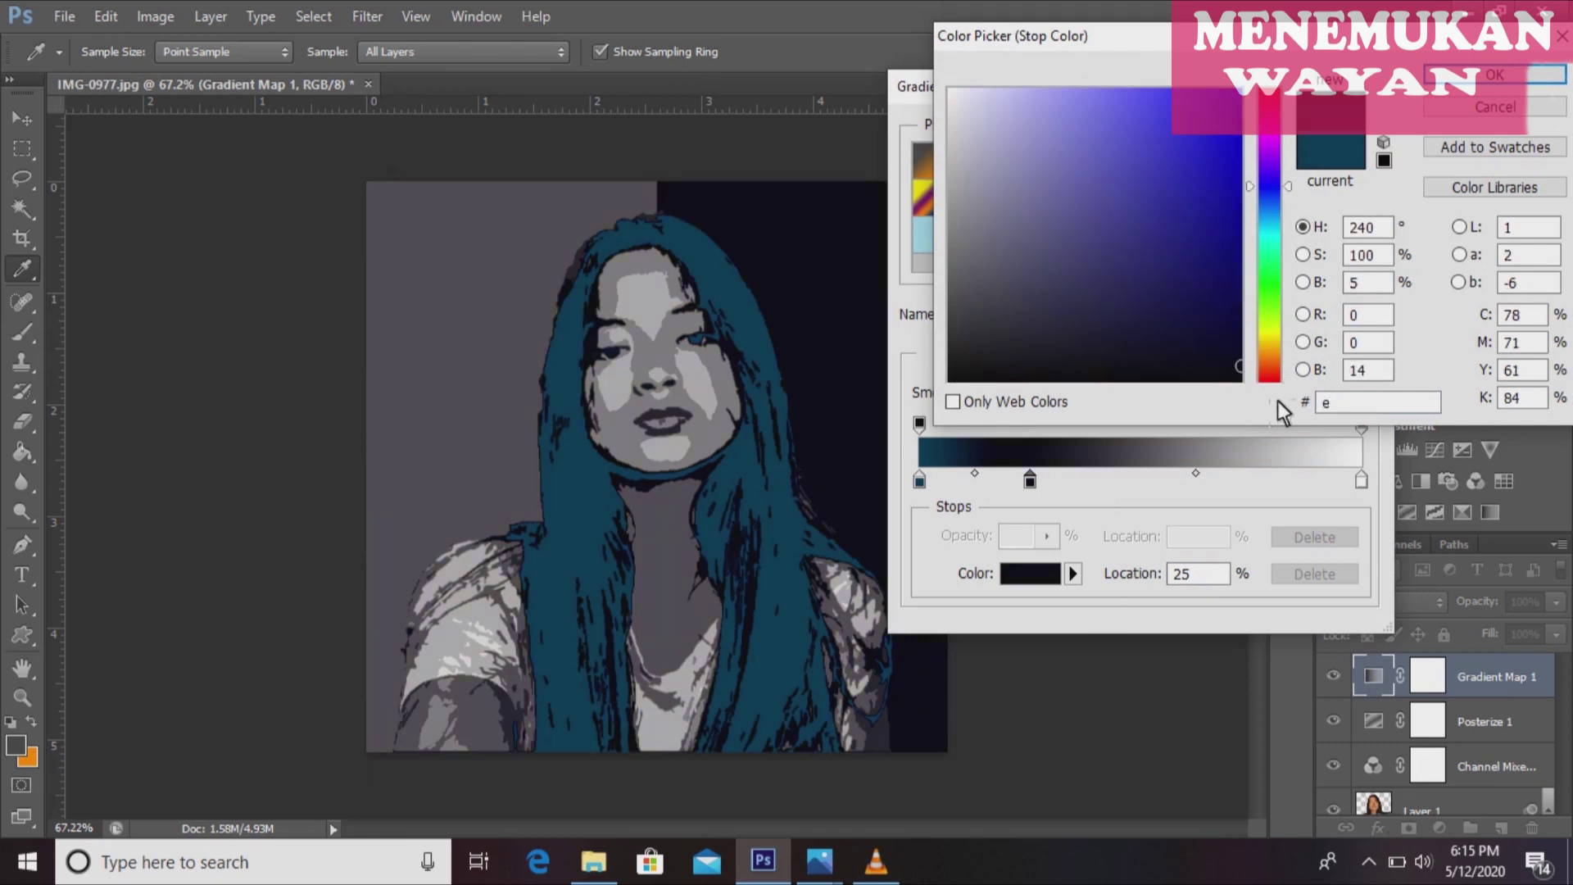
pyautogui.write('0')
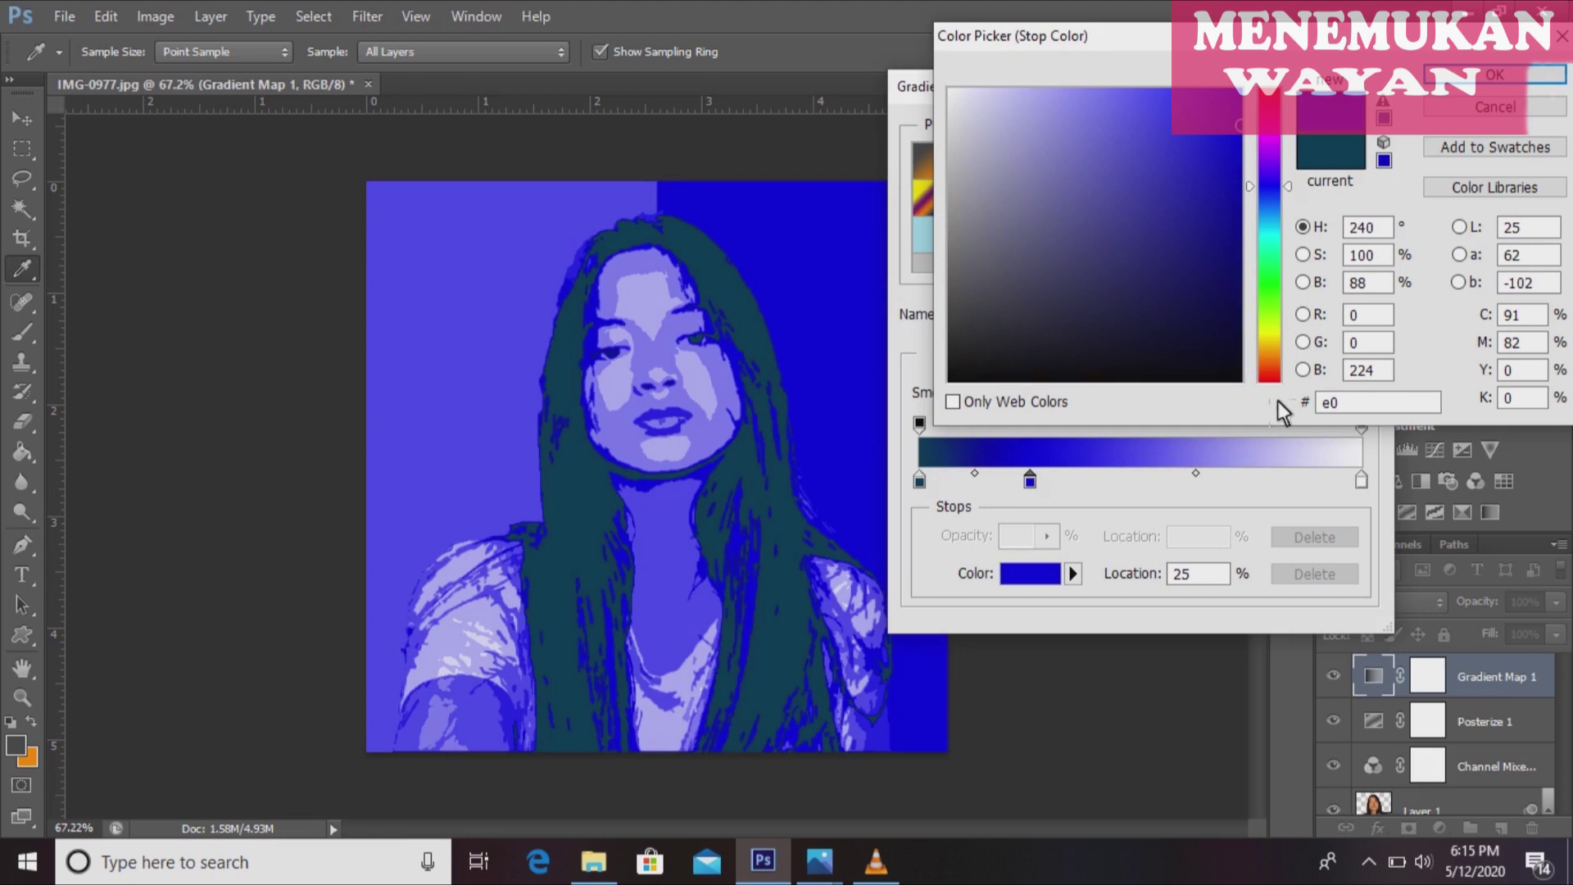
pyautogui.write('18')
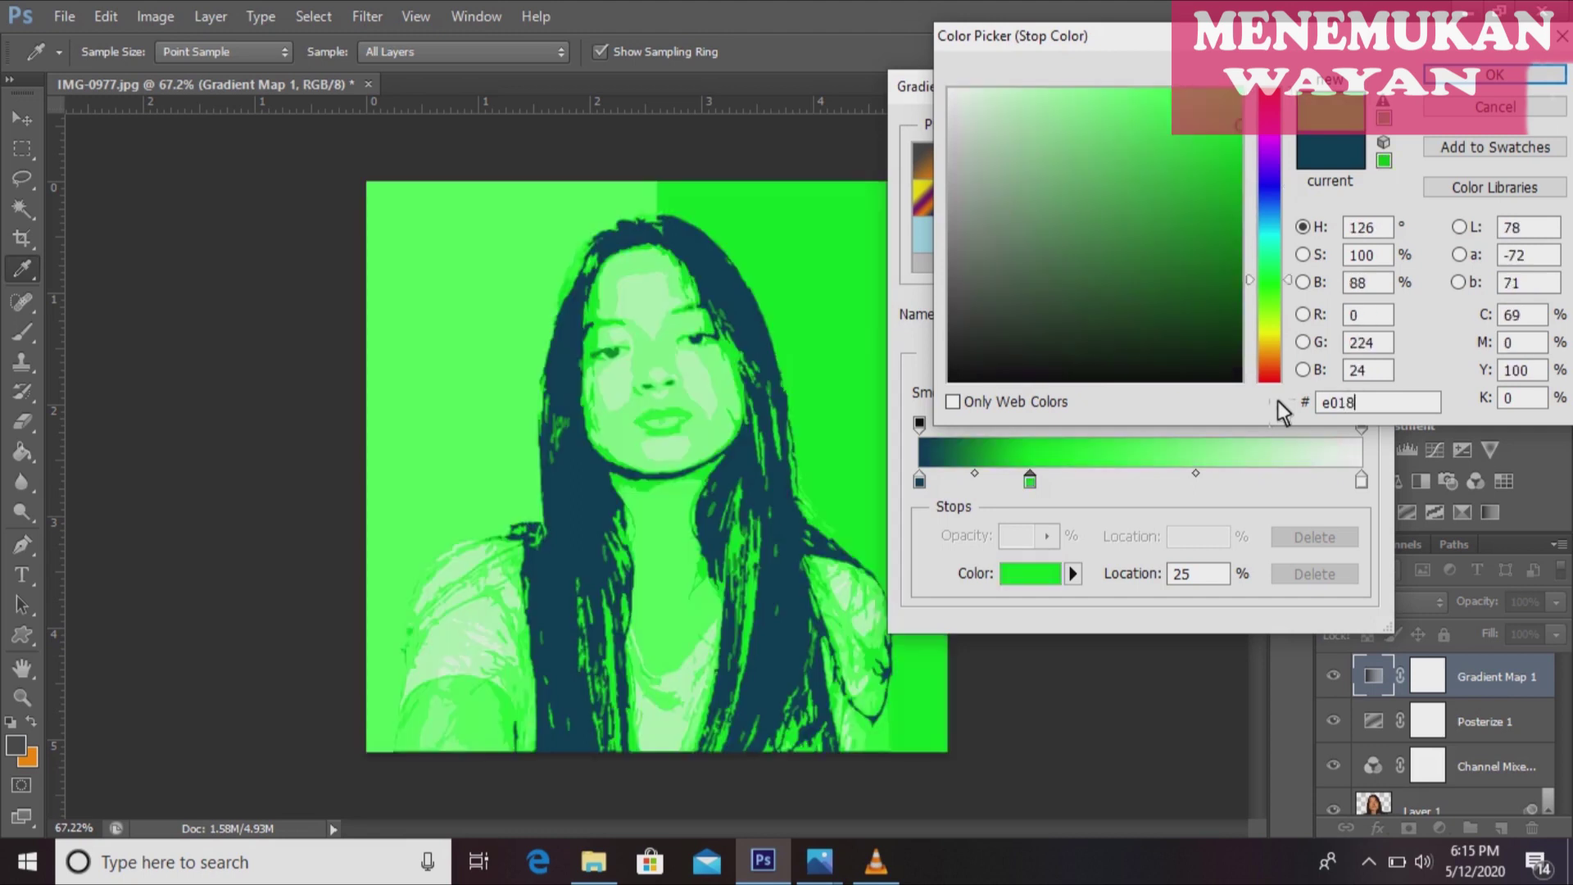
pyautogui.write('25')
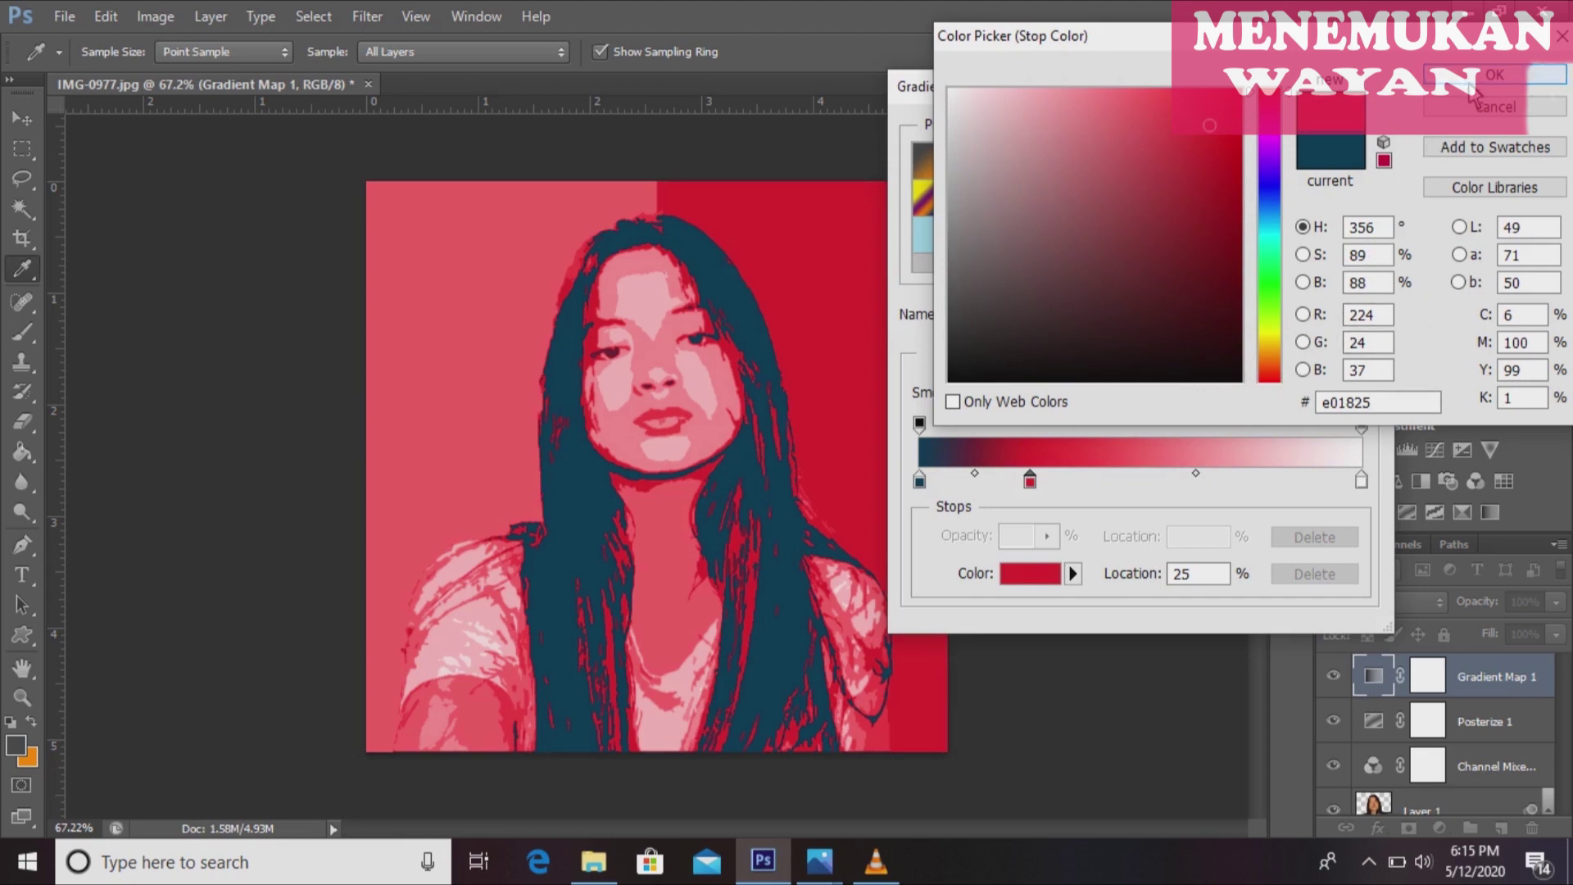
pyautogui.click(1482, 76)
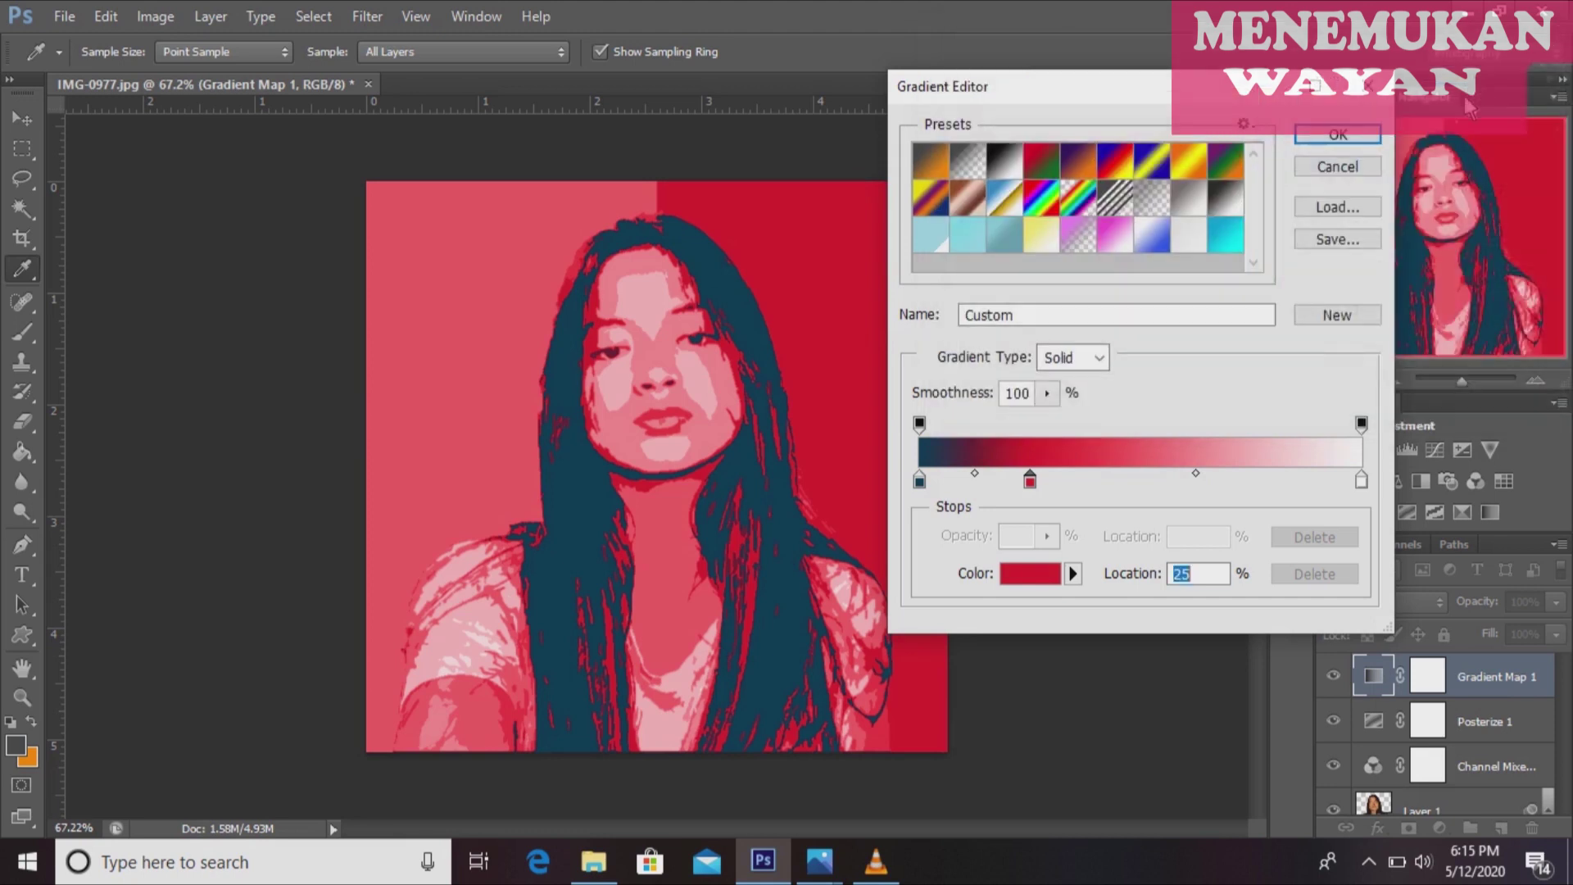
# Add a grey-blue 7498a4 gradient stop at 50% location.
pyautogui.click(1151, 478)
pyautogui.press('BackSpace')
pyautogui.write('50')
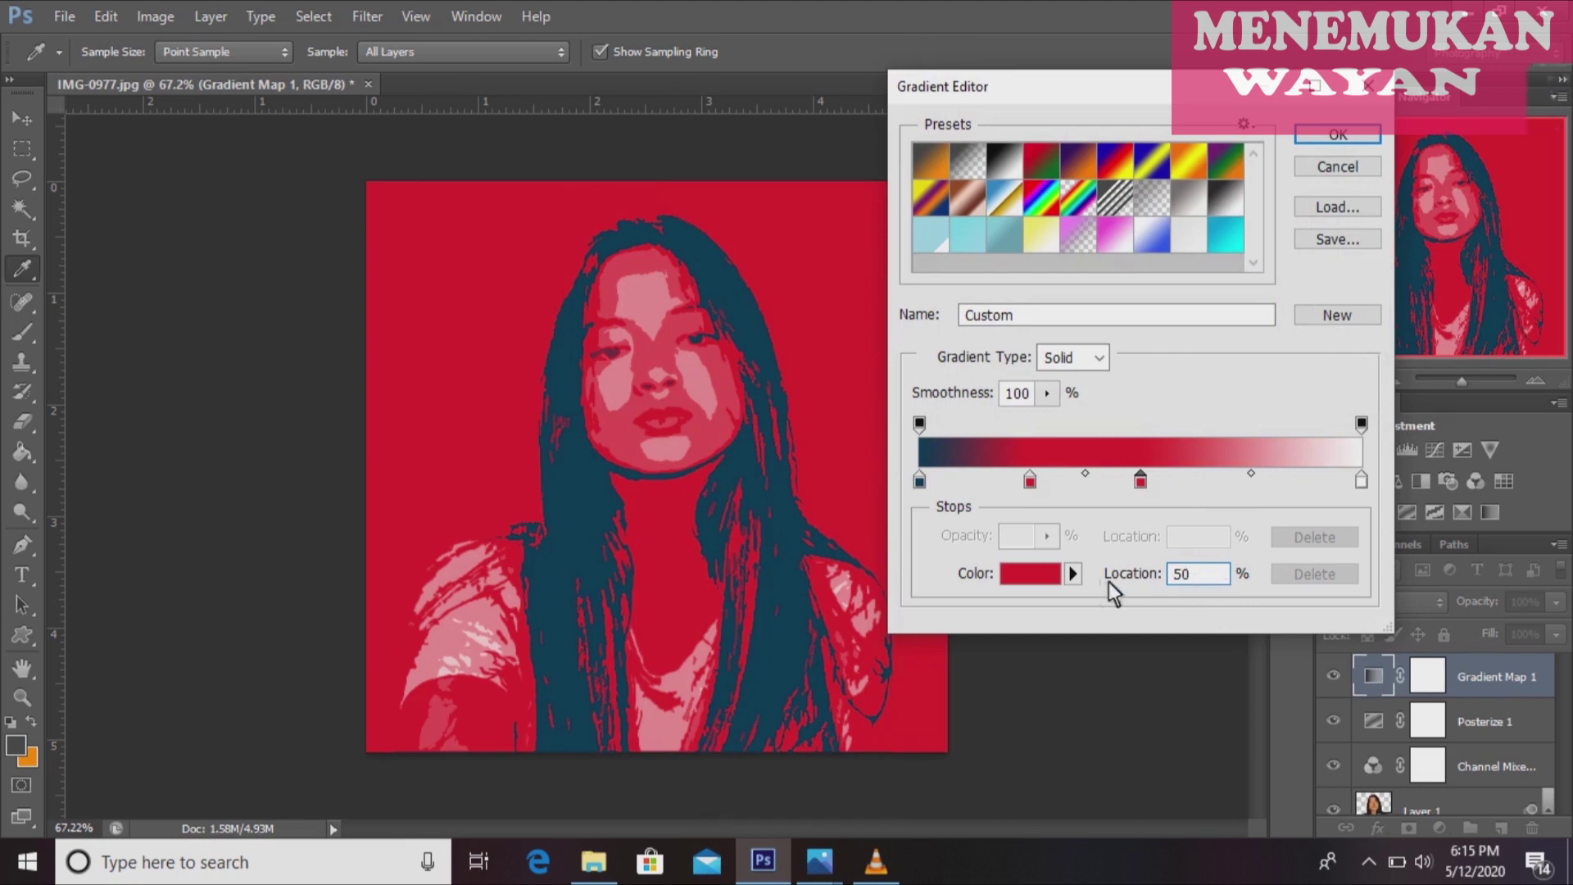
pyautogui.click(1044, 577)
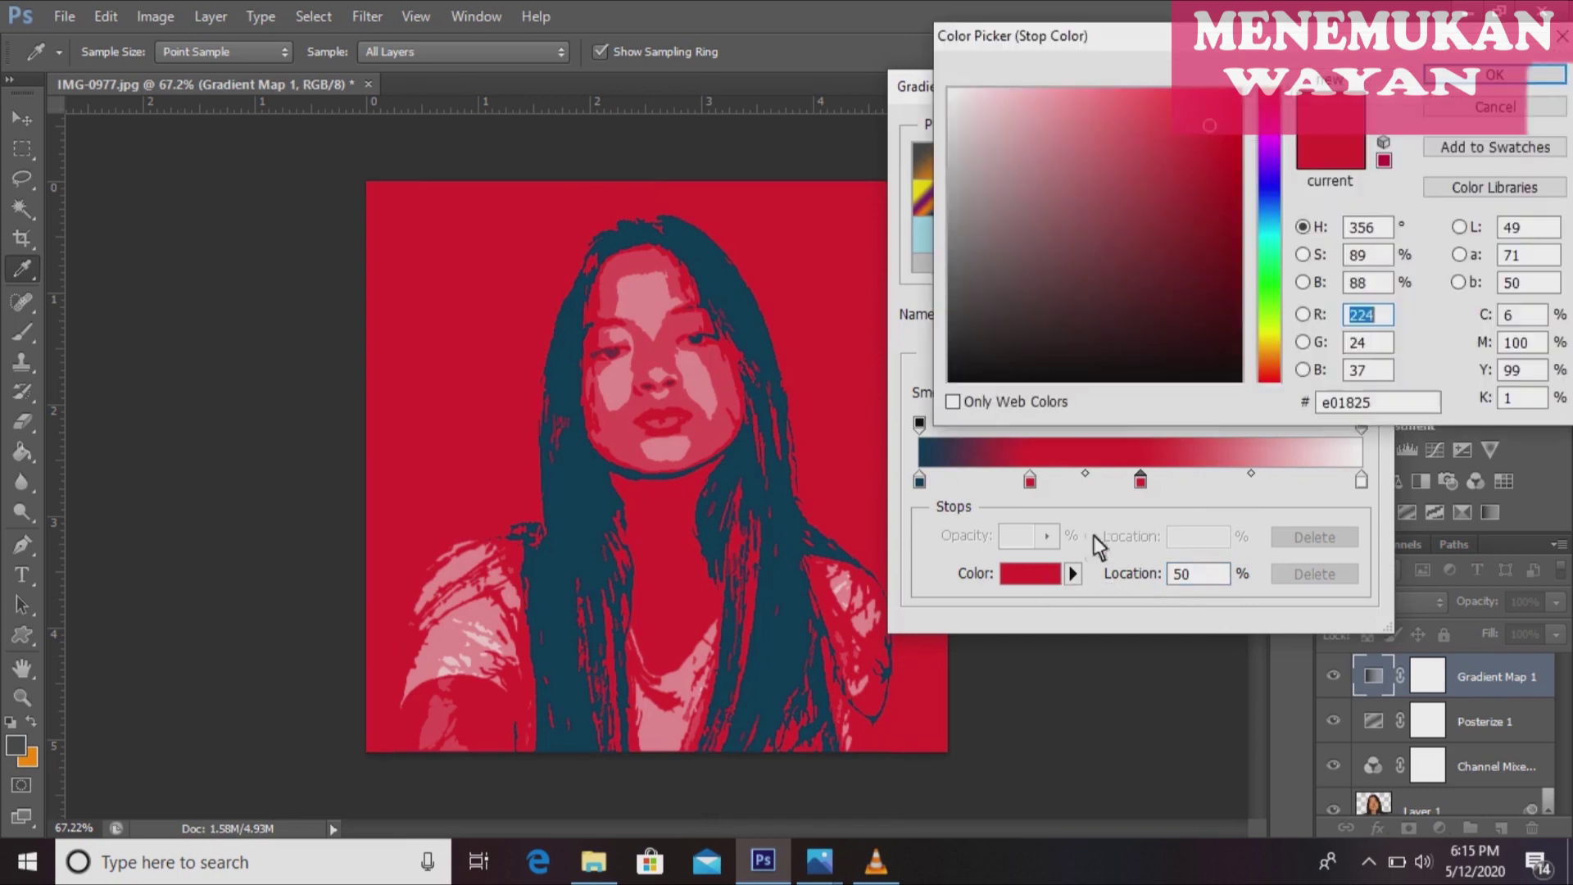
pyautogui.click(1389, 401)
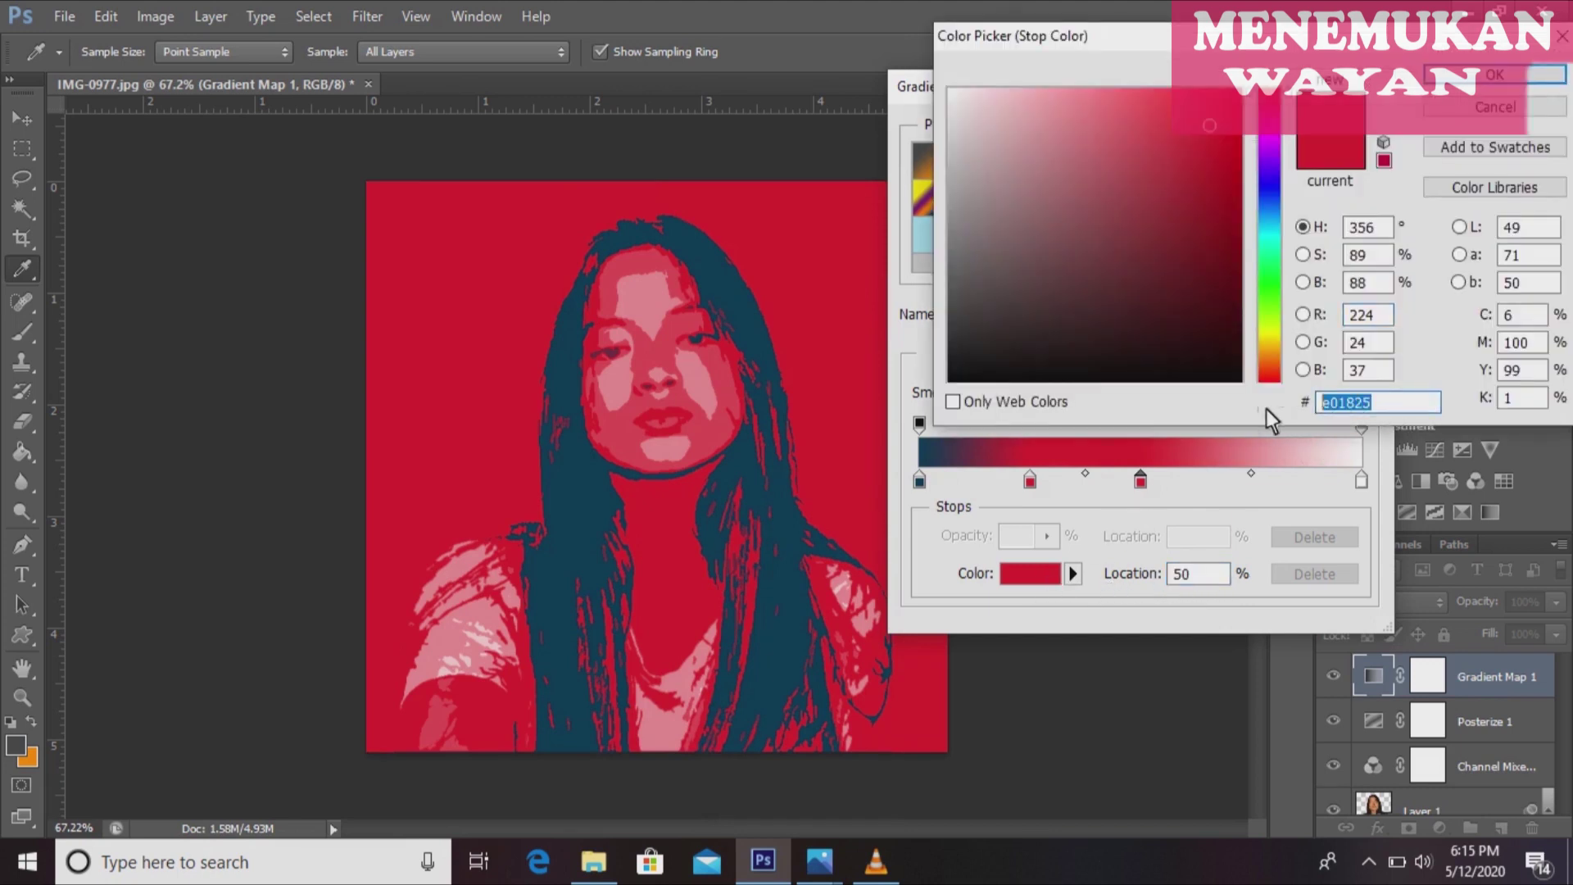
pyautogui.press('BackSpace')
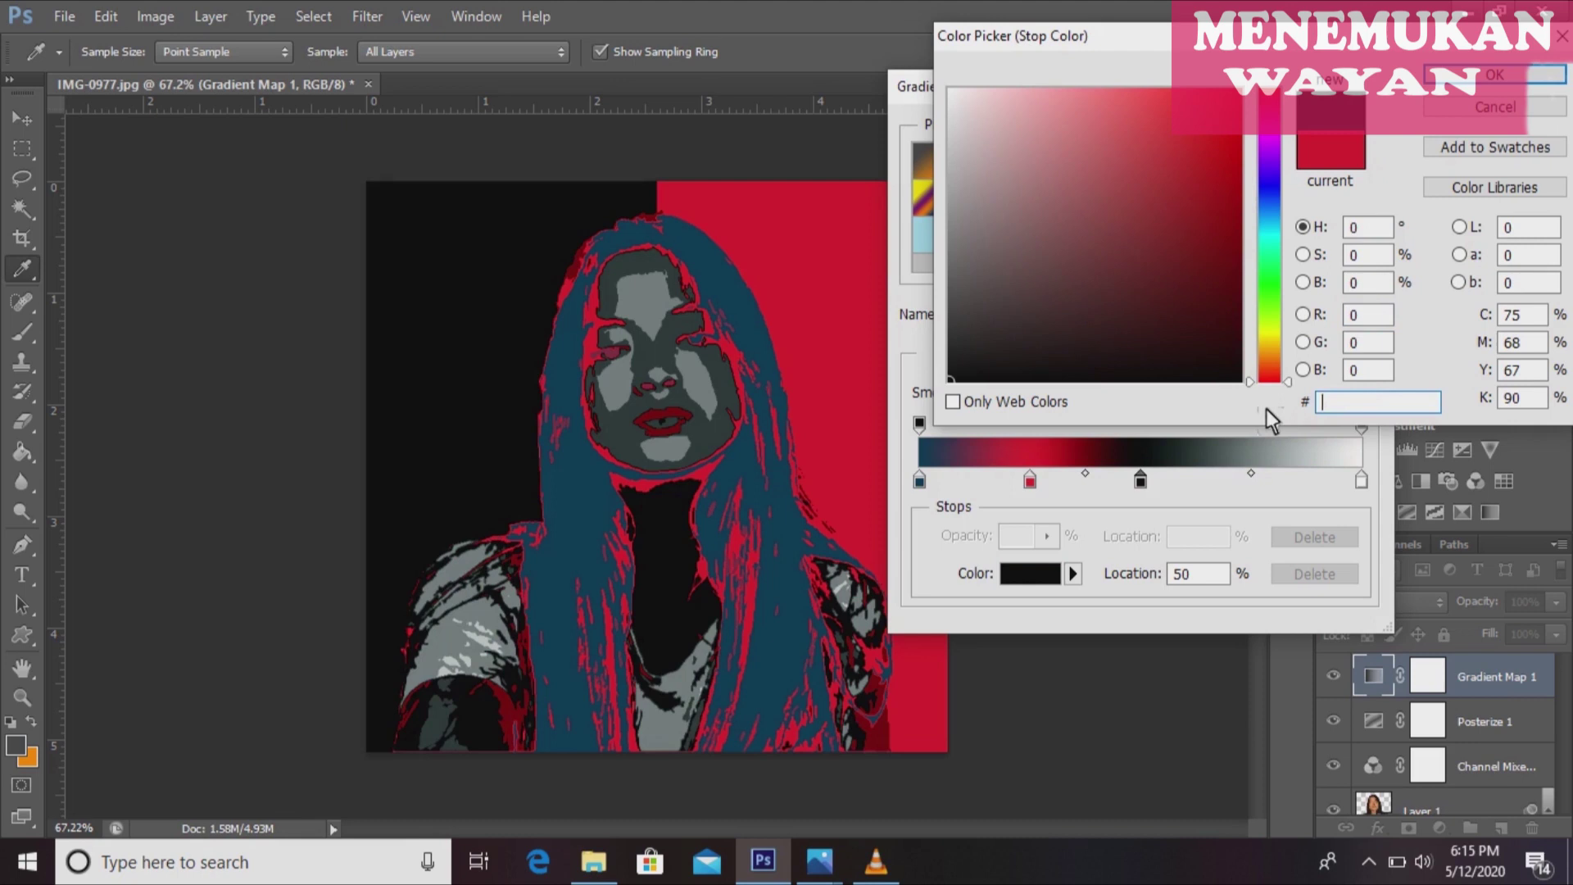
pyautogui.write('74')
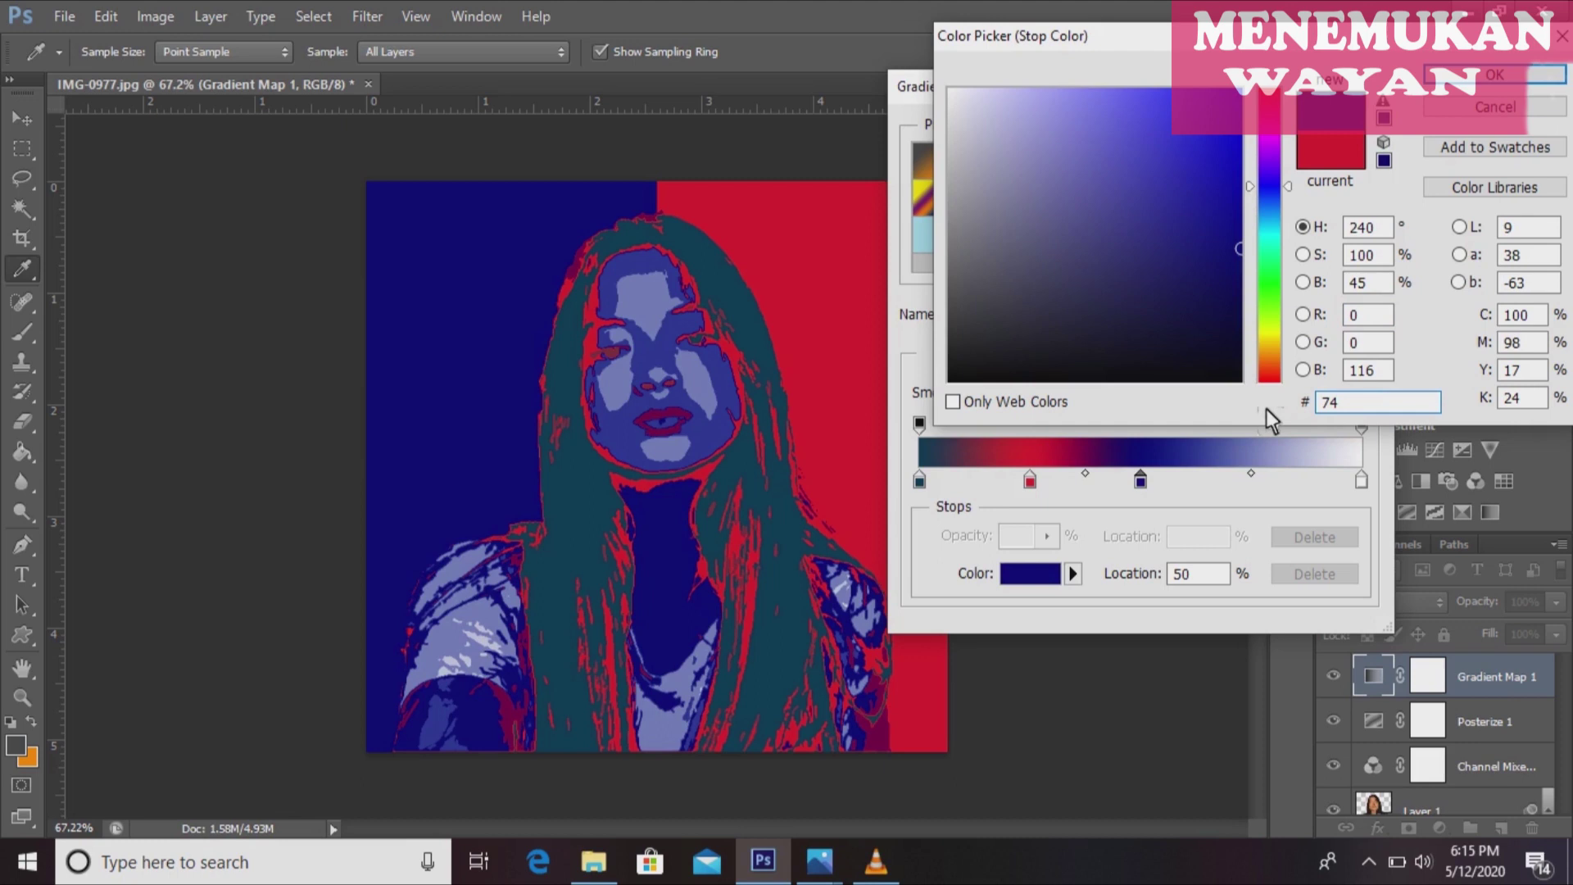
pyautogui.write('9')
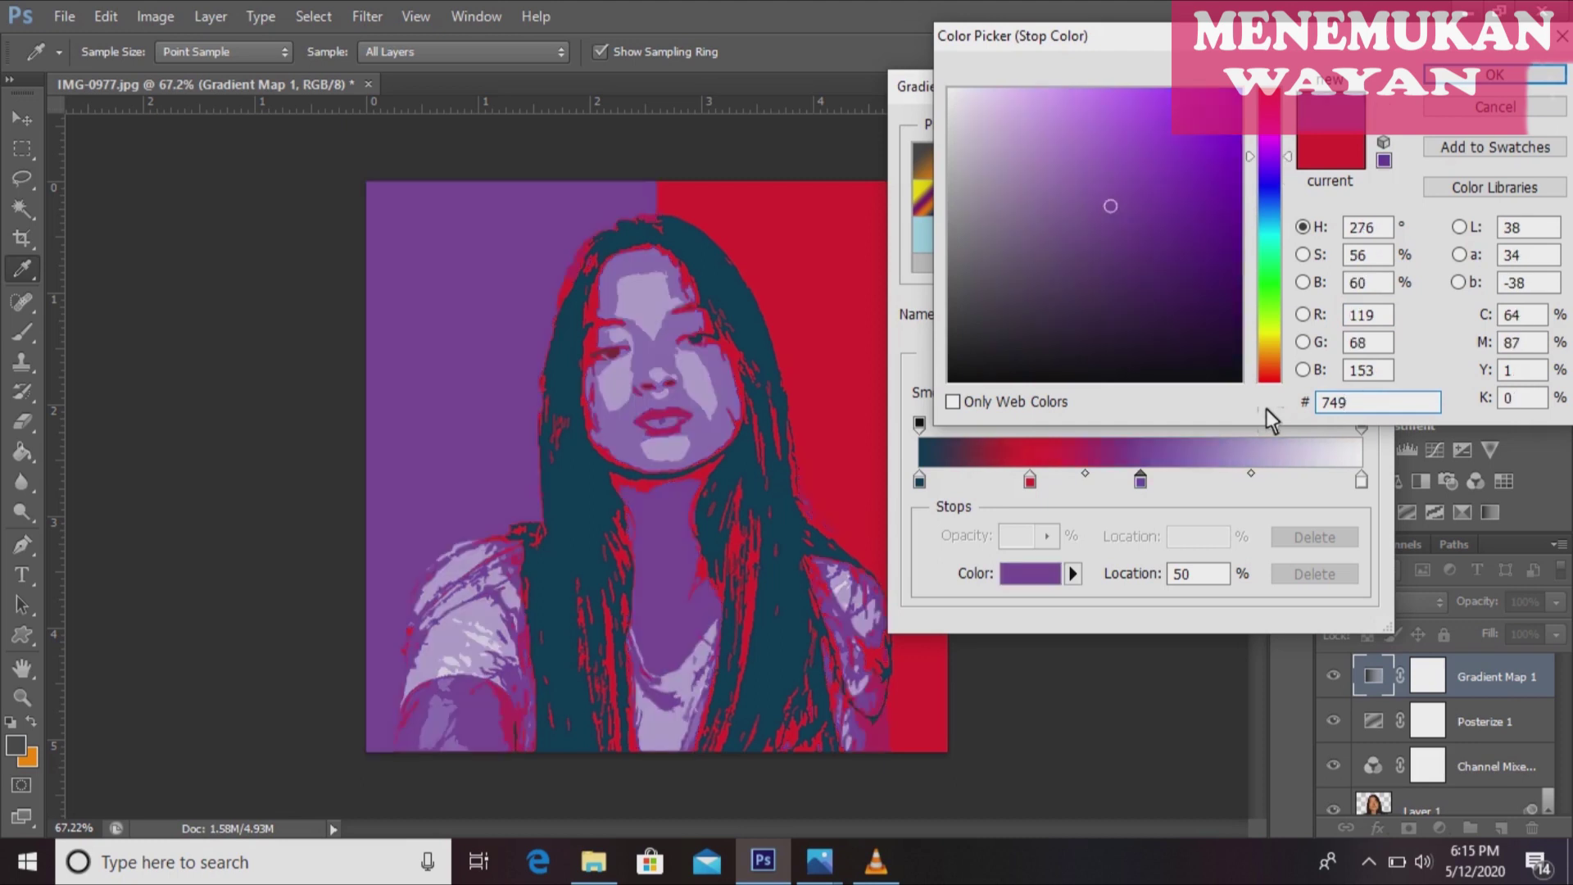
pyautogui.write('8a')
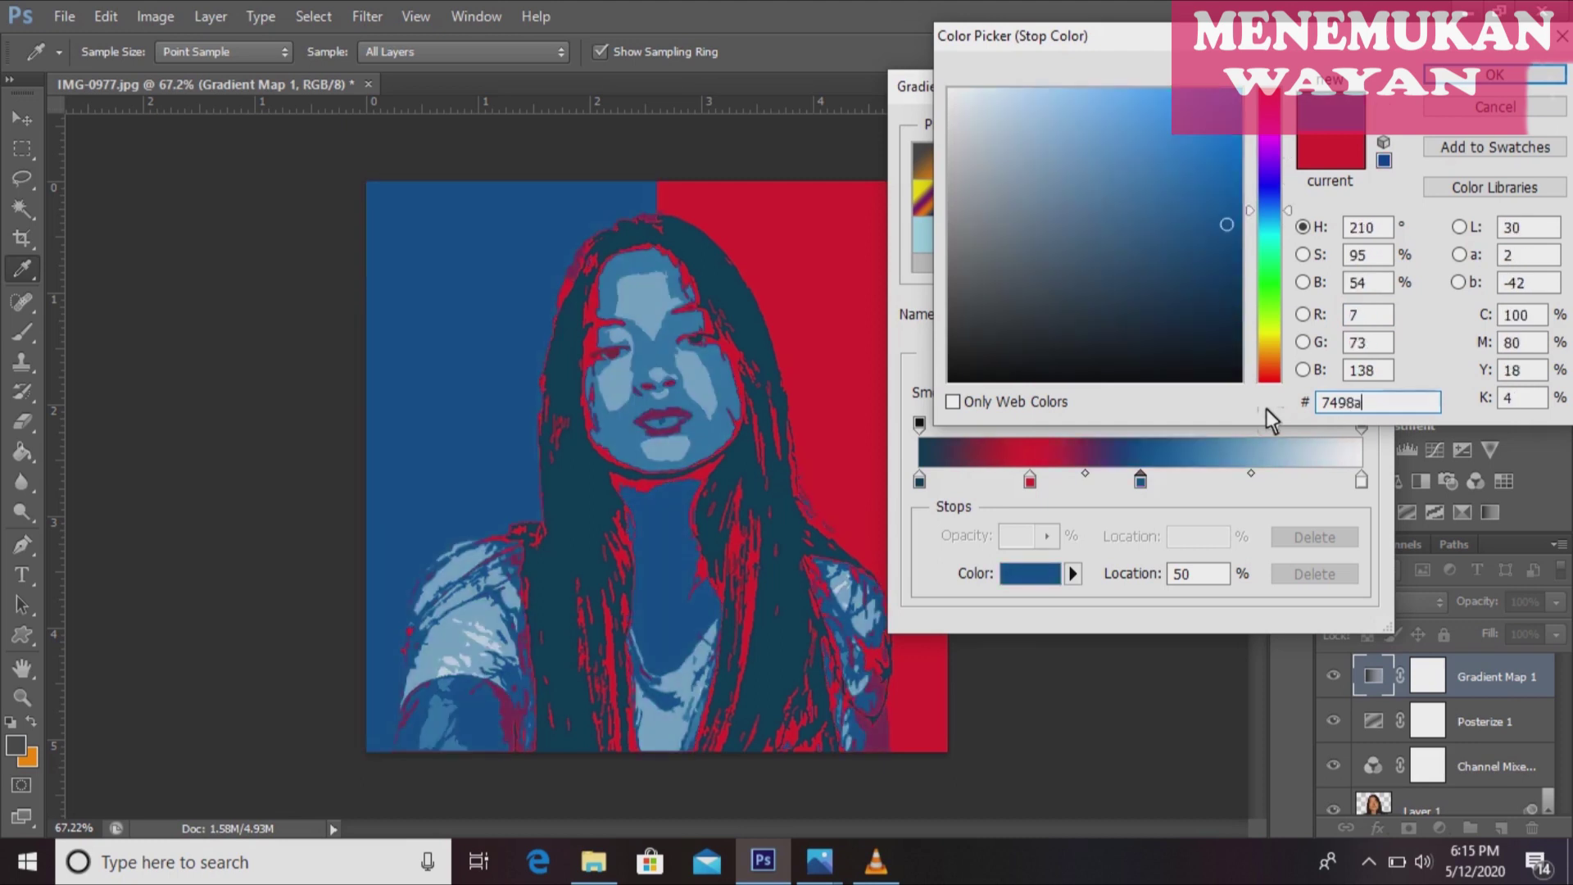
pyautogui.write('4')
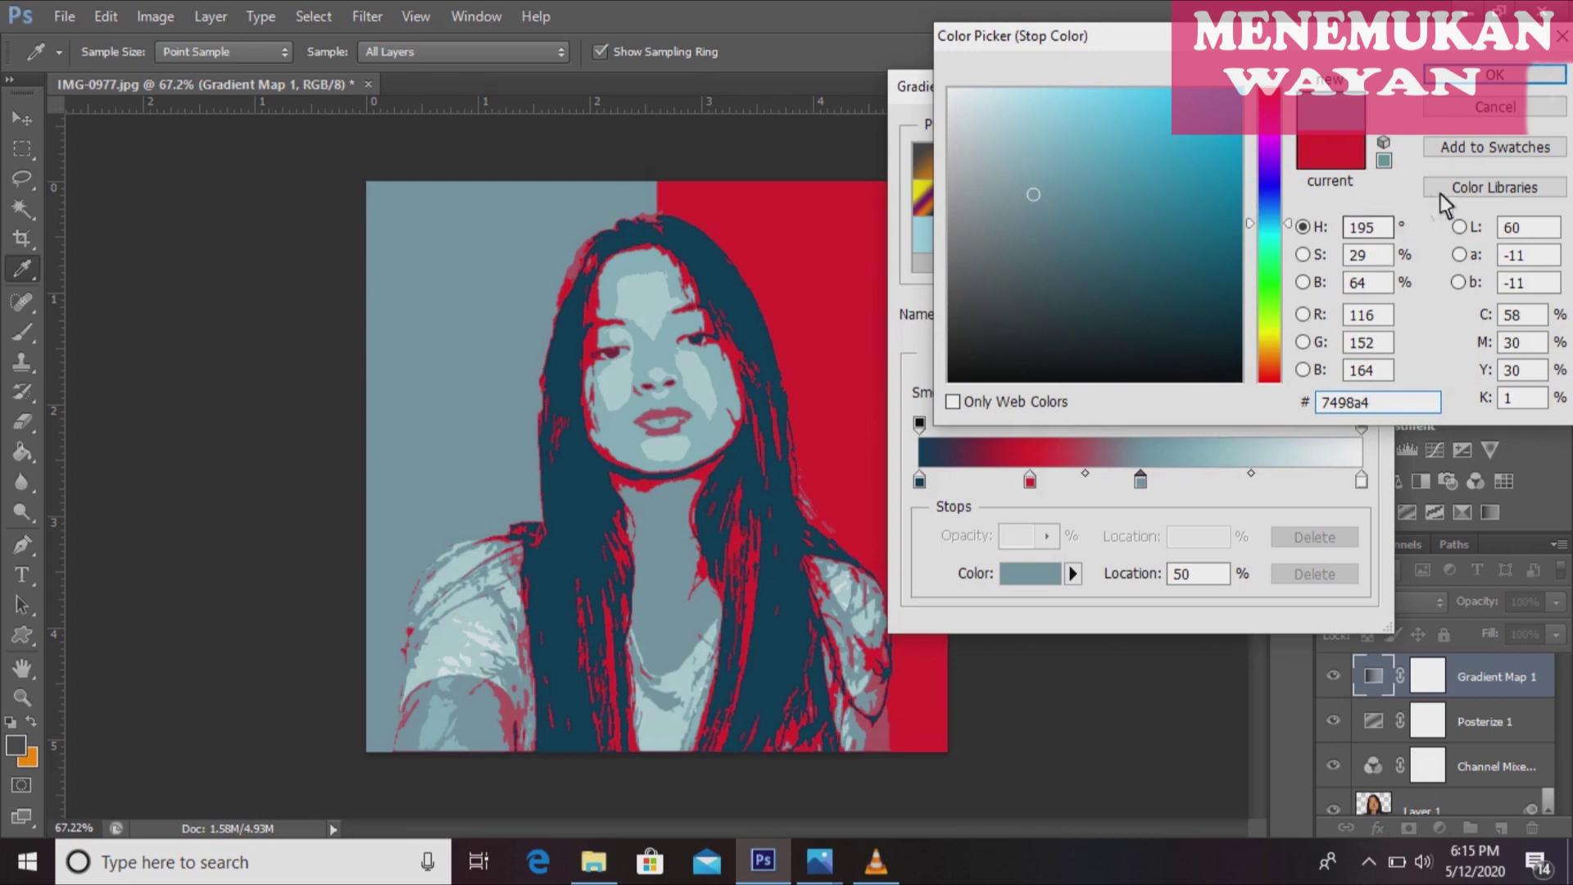
pyautogui.click(1482, 76)
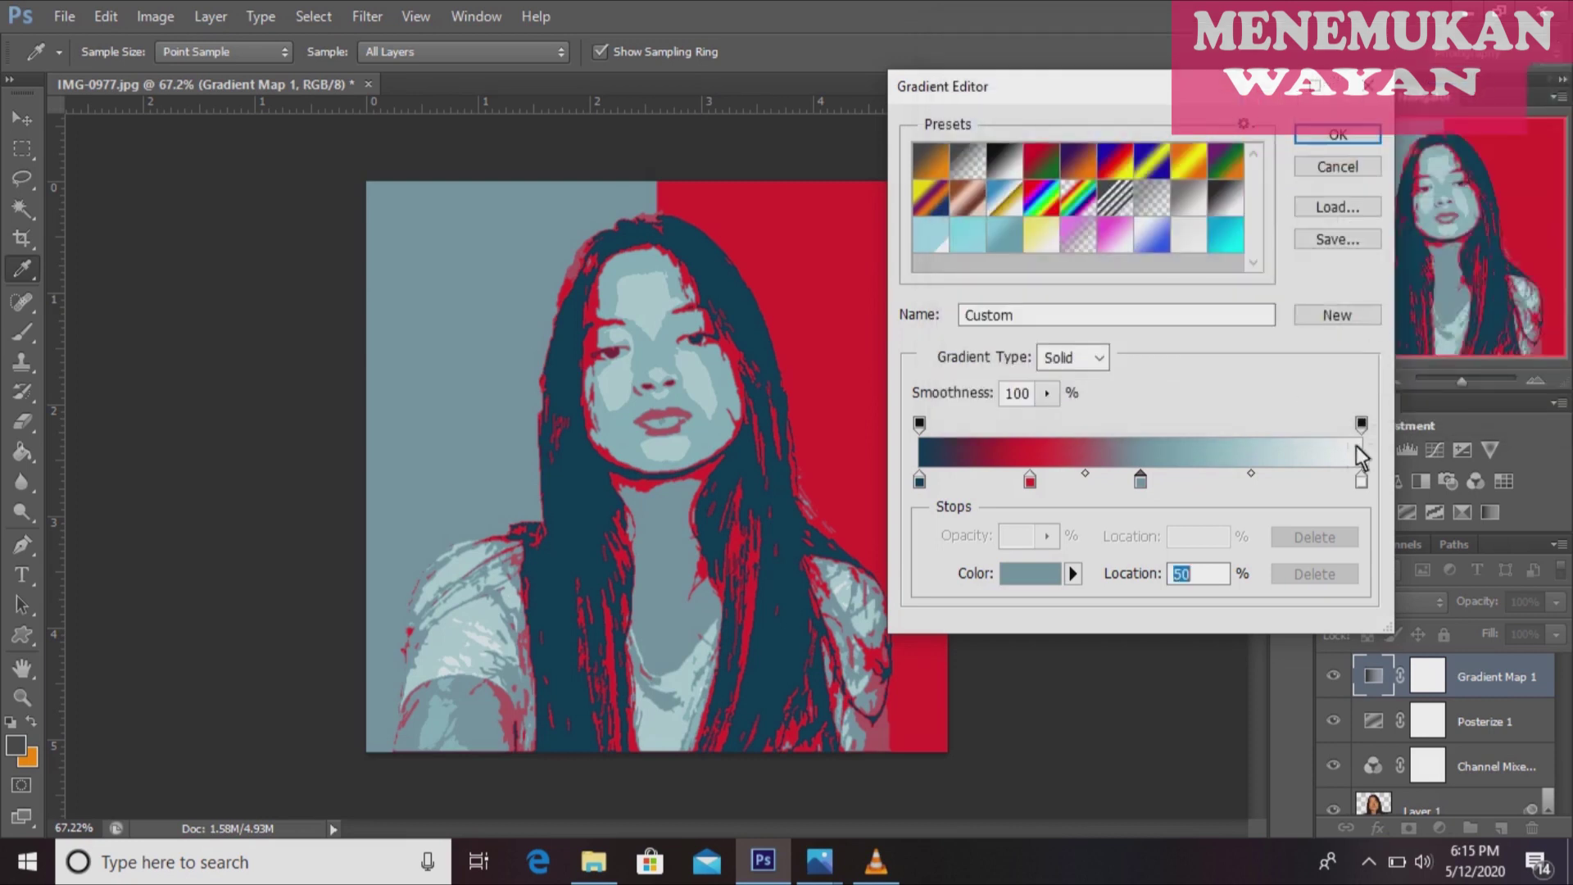
# Add another gradient stop at 75% location.
pyautogui.click(1366, 483)
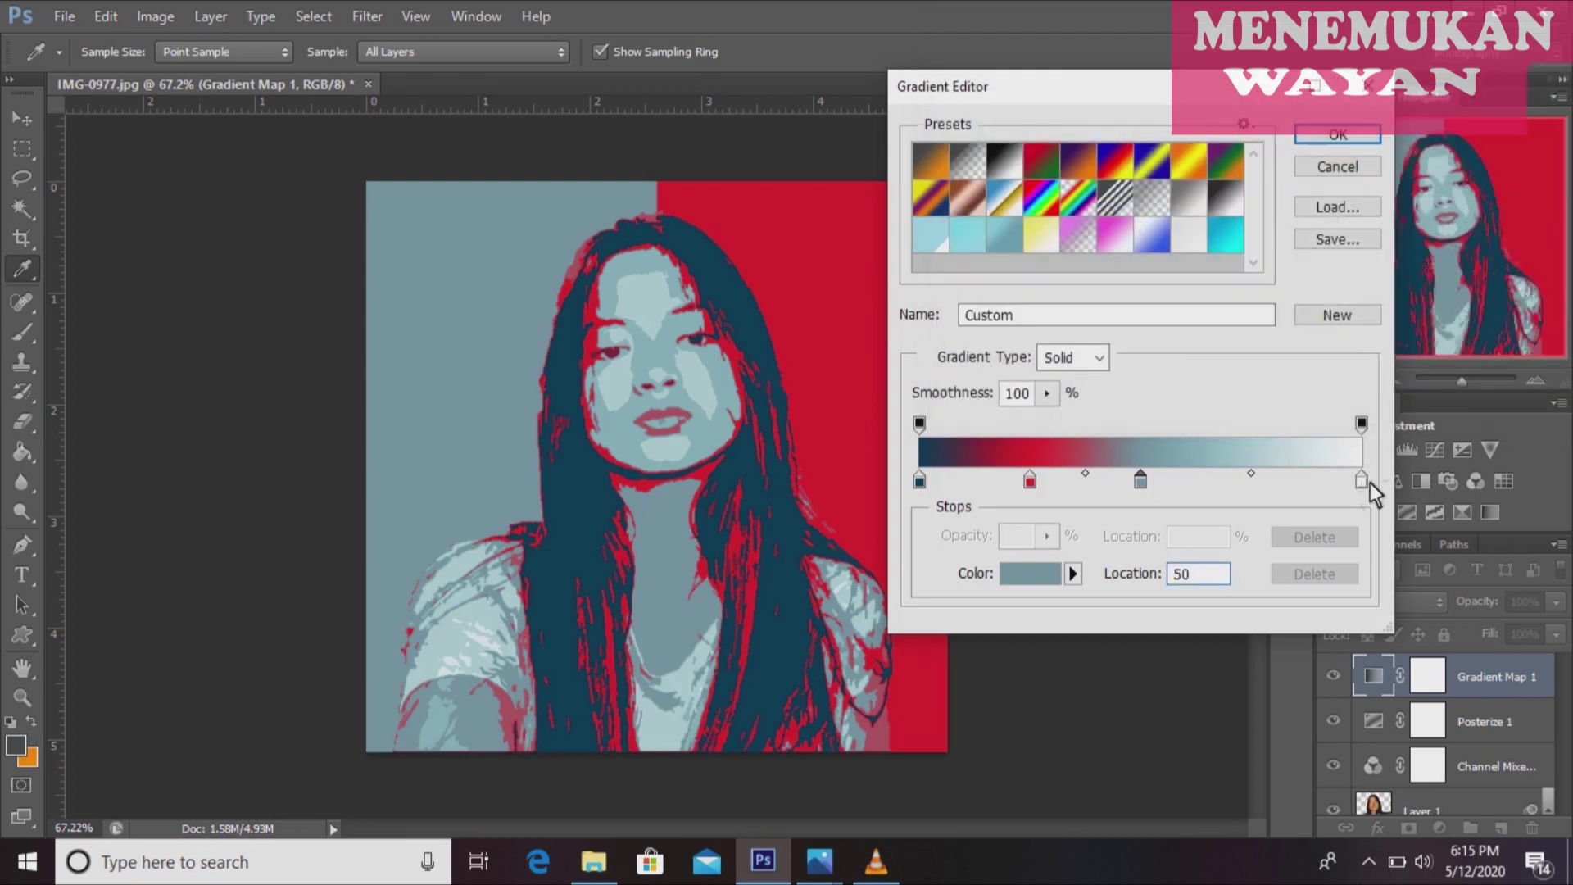
pyautogui.click(1291, 474)
pyautogui.press('BackSpace')
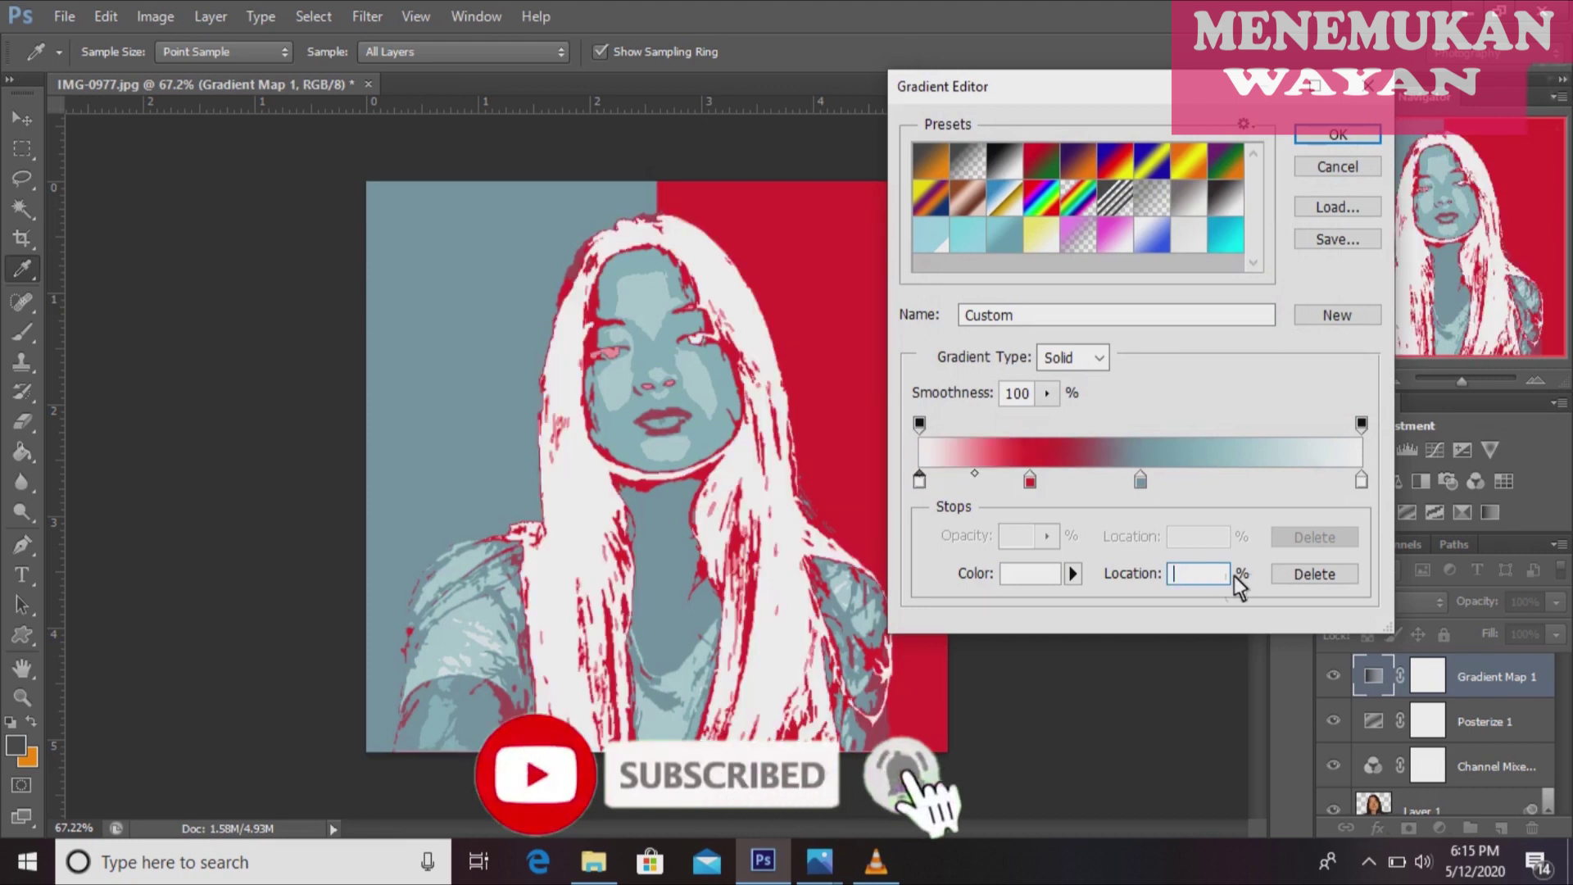
pyautogui.write('75')
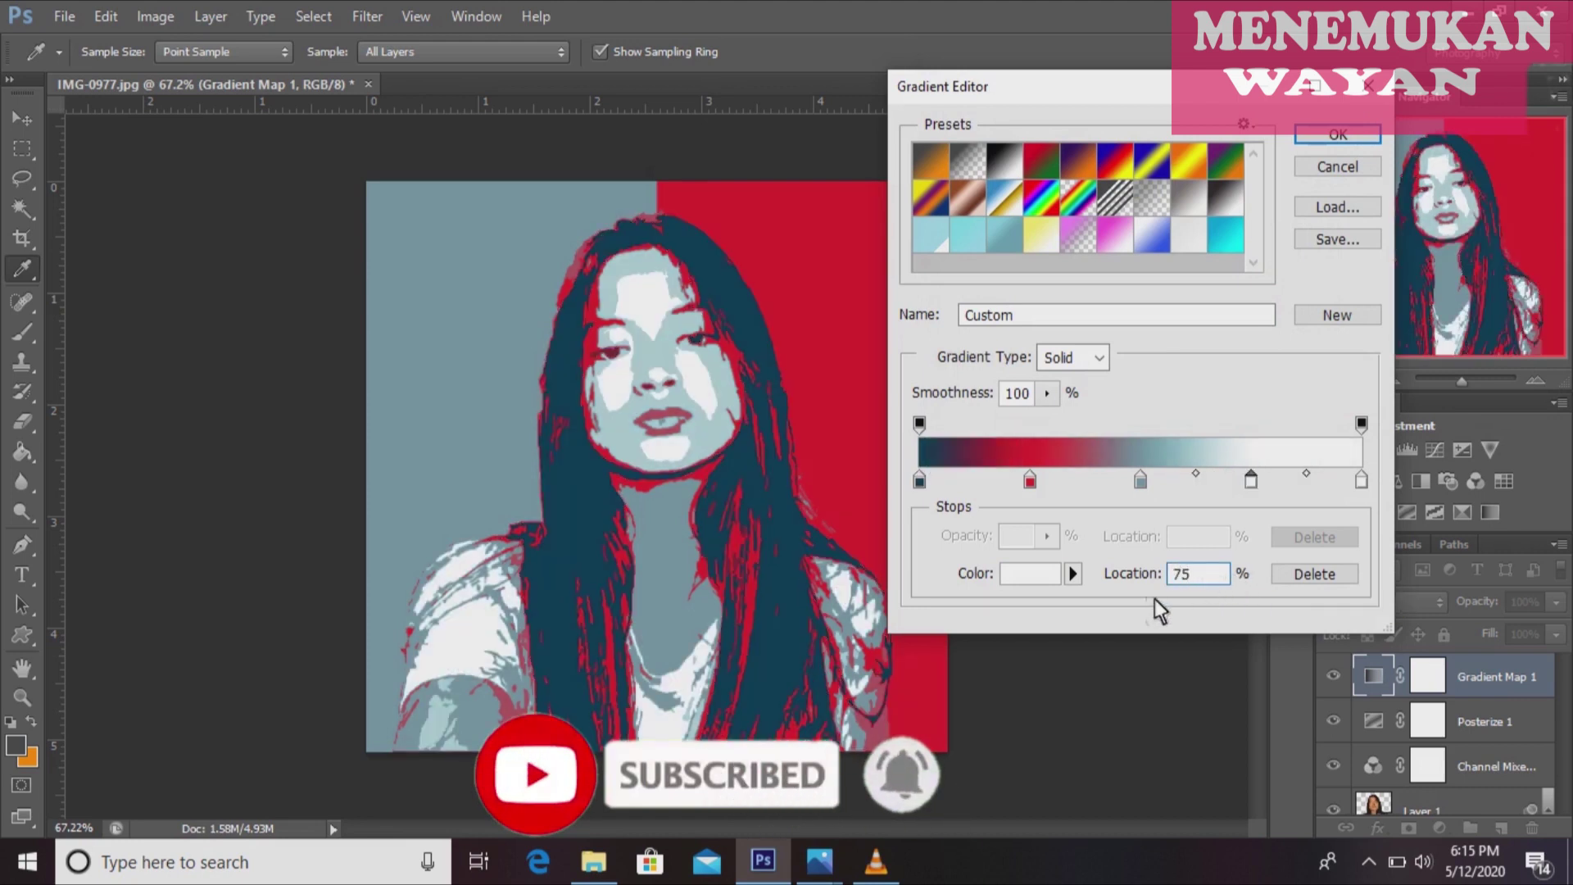
# Colour the 75% stop cream fde5a9 and apply the edited gradient.
pyautogui.click(1039, 578)
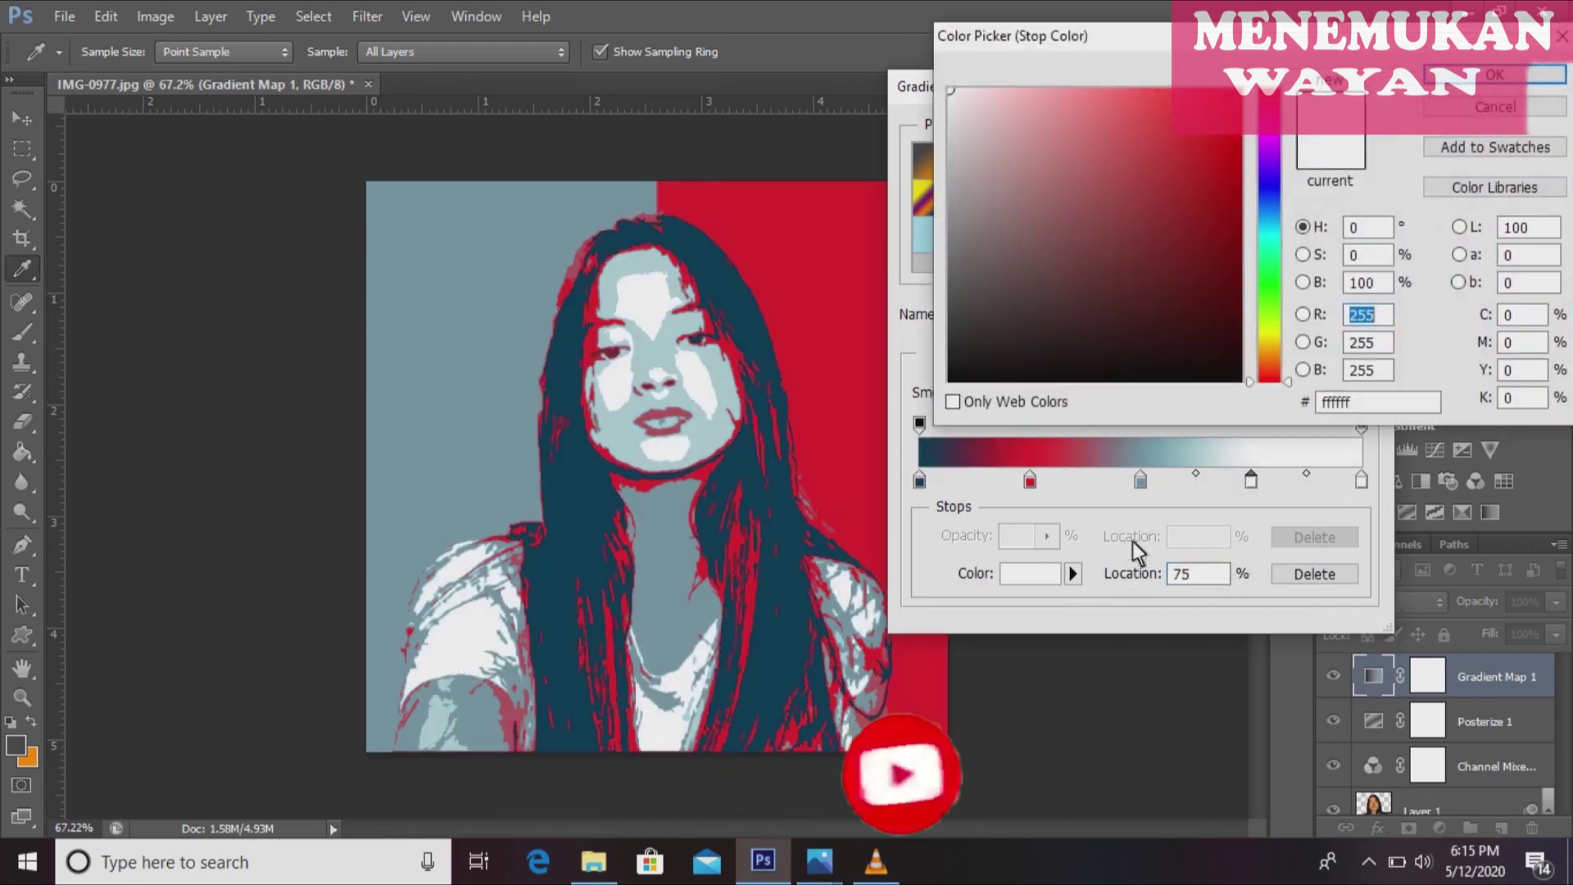
pyautogui.click(1370, 406)
pyautogui.press('BackSpace')
pyautogui.press('BackSpace')
pyautogui.press('BackSpace')
pyautogui.press('BackSpace')
pyautogui.press('BackSpace')
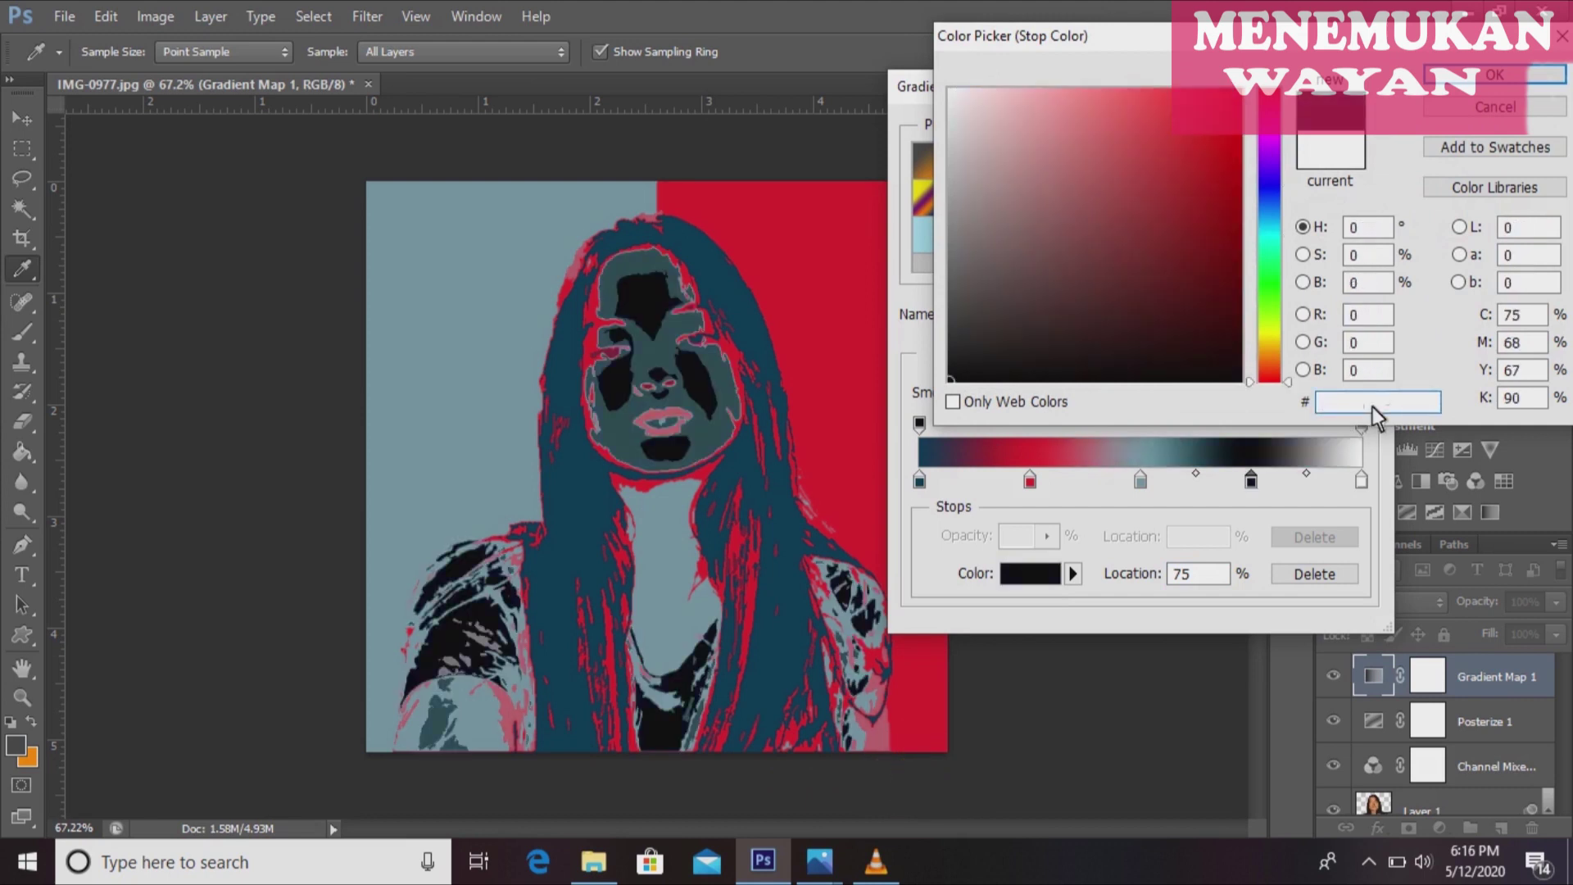
pyautogui.write('fd')
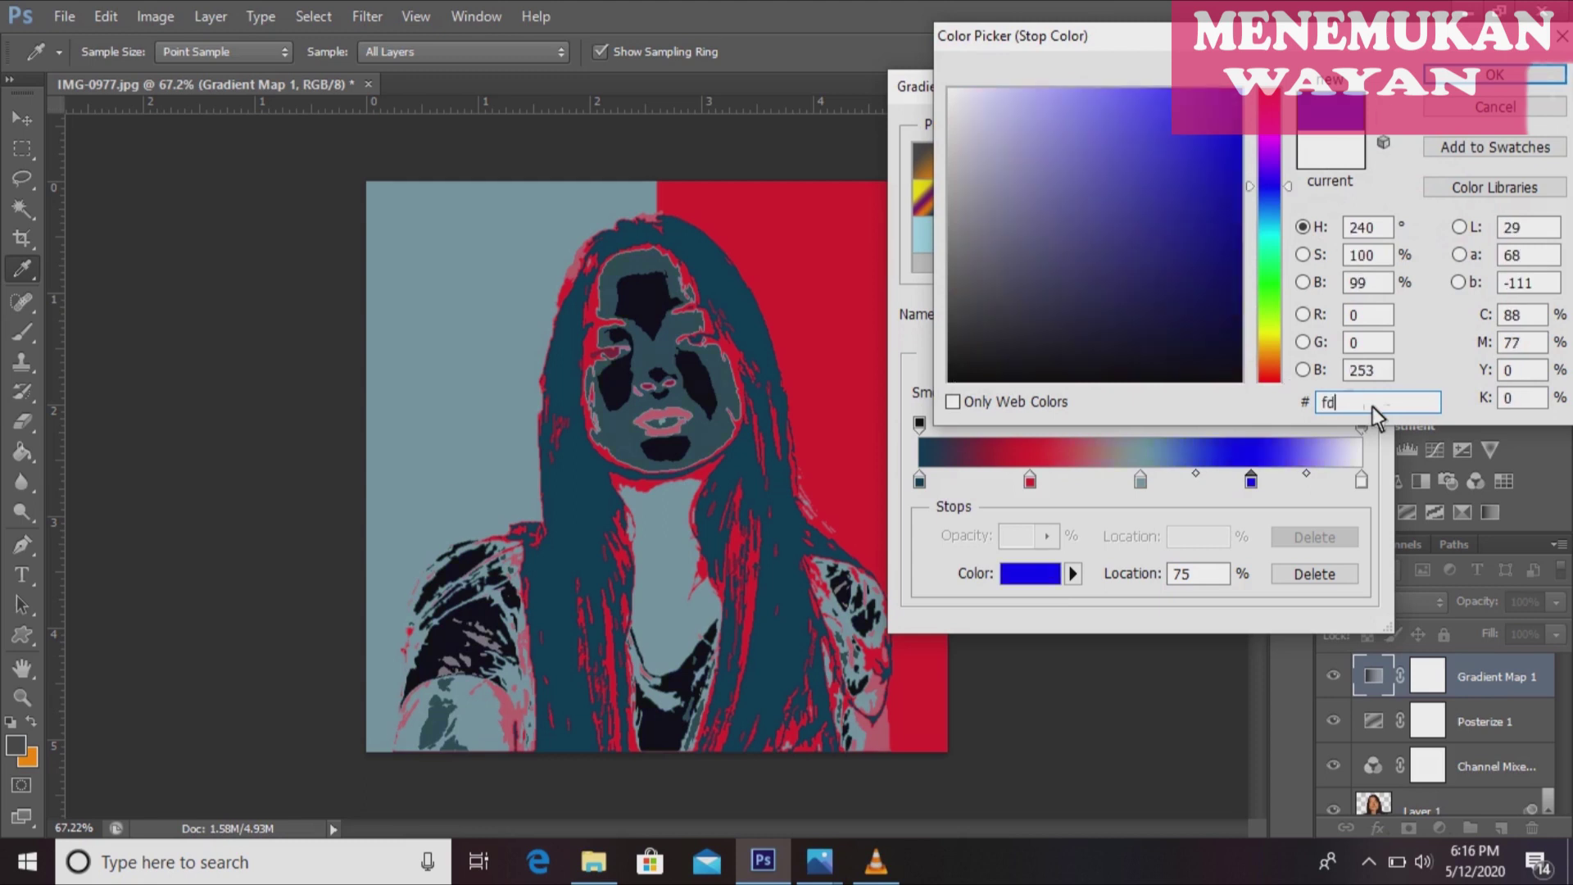
pyautogui.write('e')
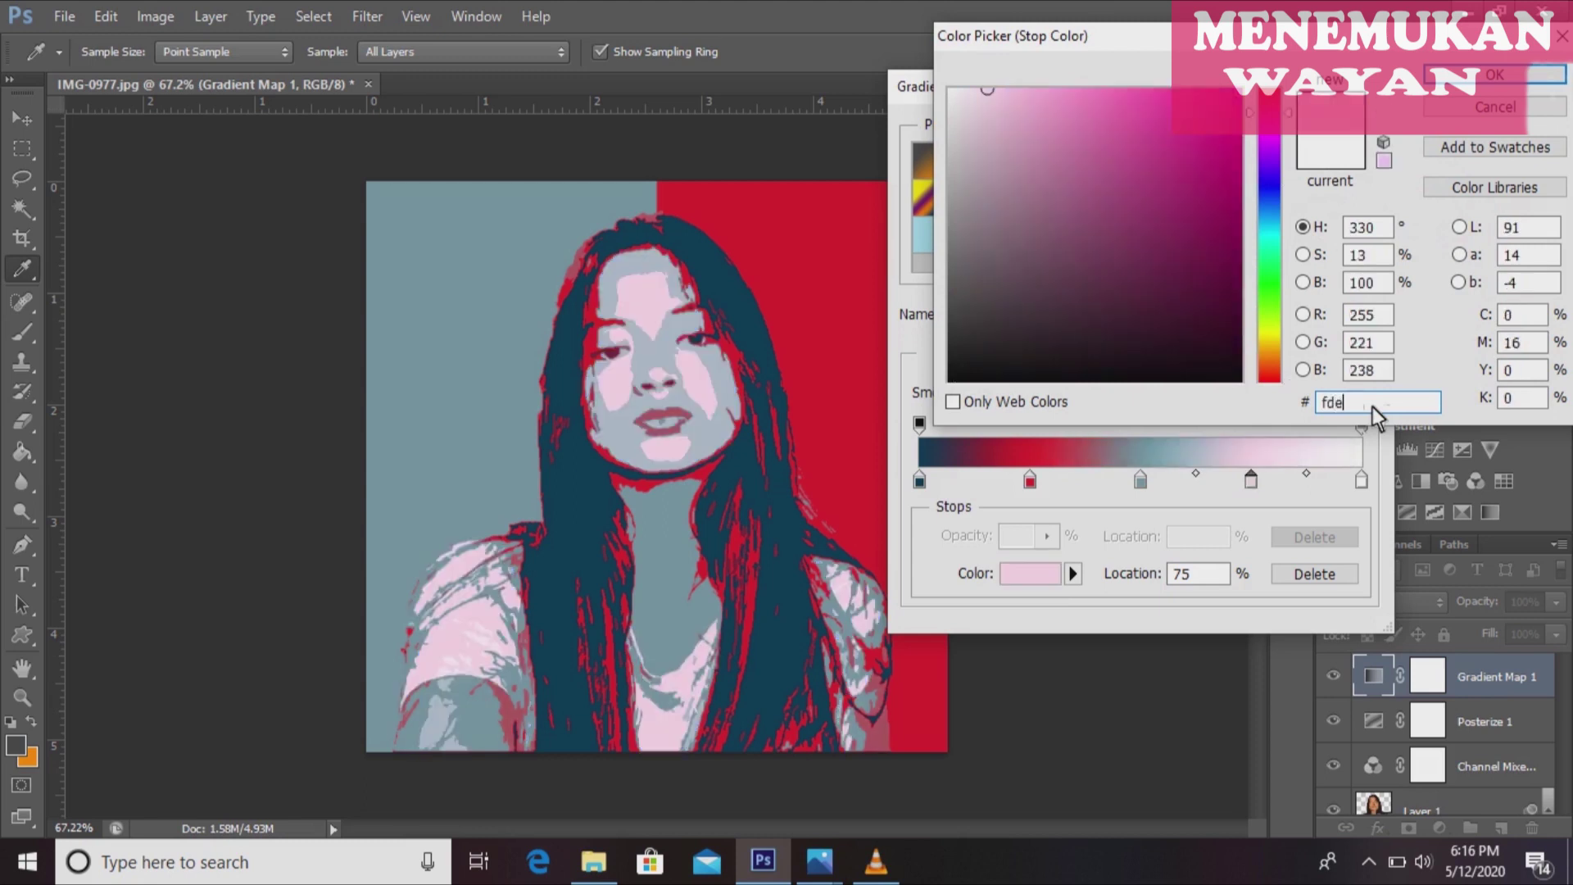
pyautogui.write('5')
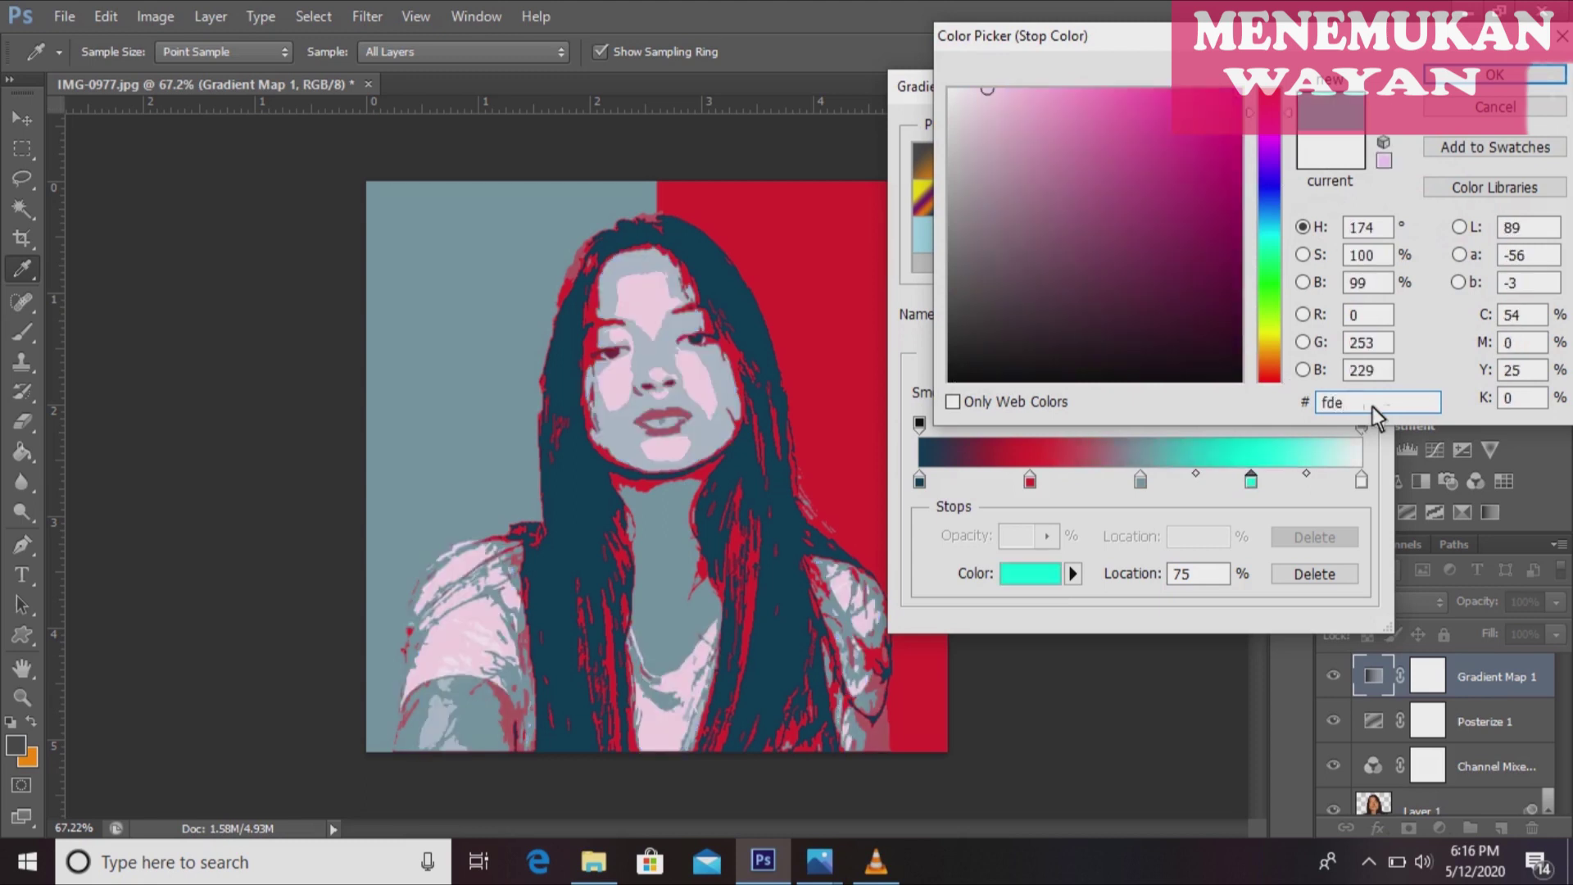
pyautogui.write('a')
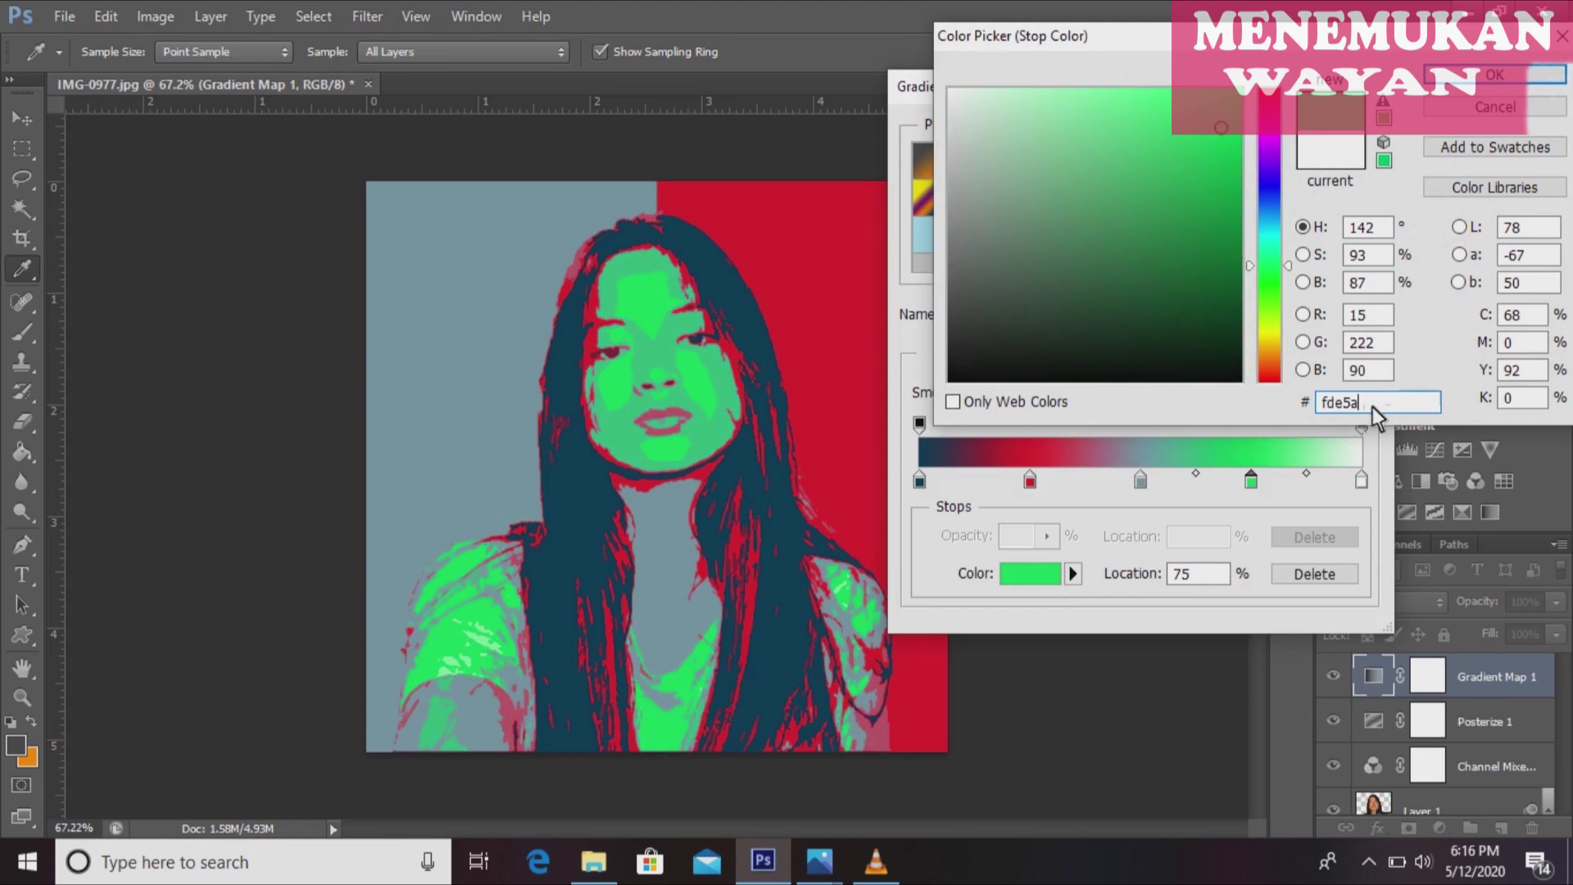
pyautogui.write('9')
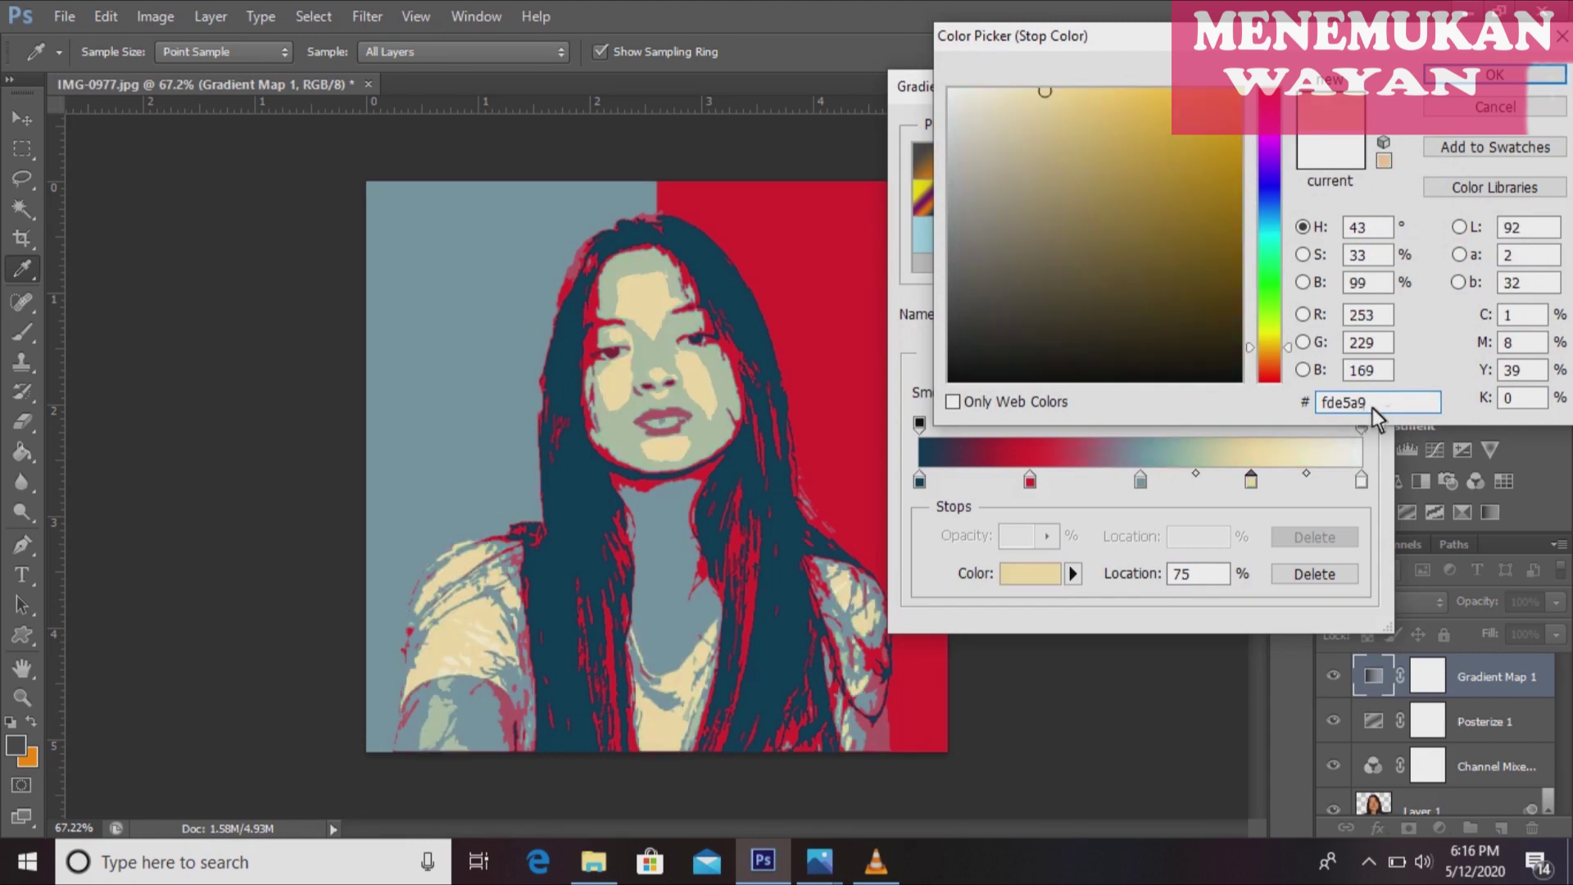
pyautogui.click(1522, 78)
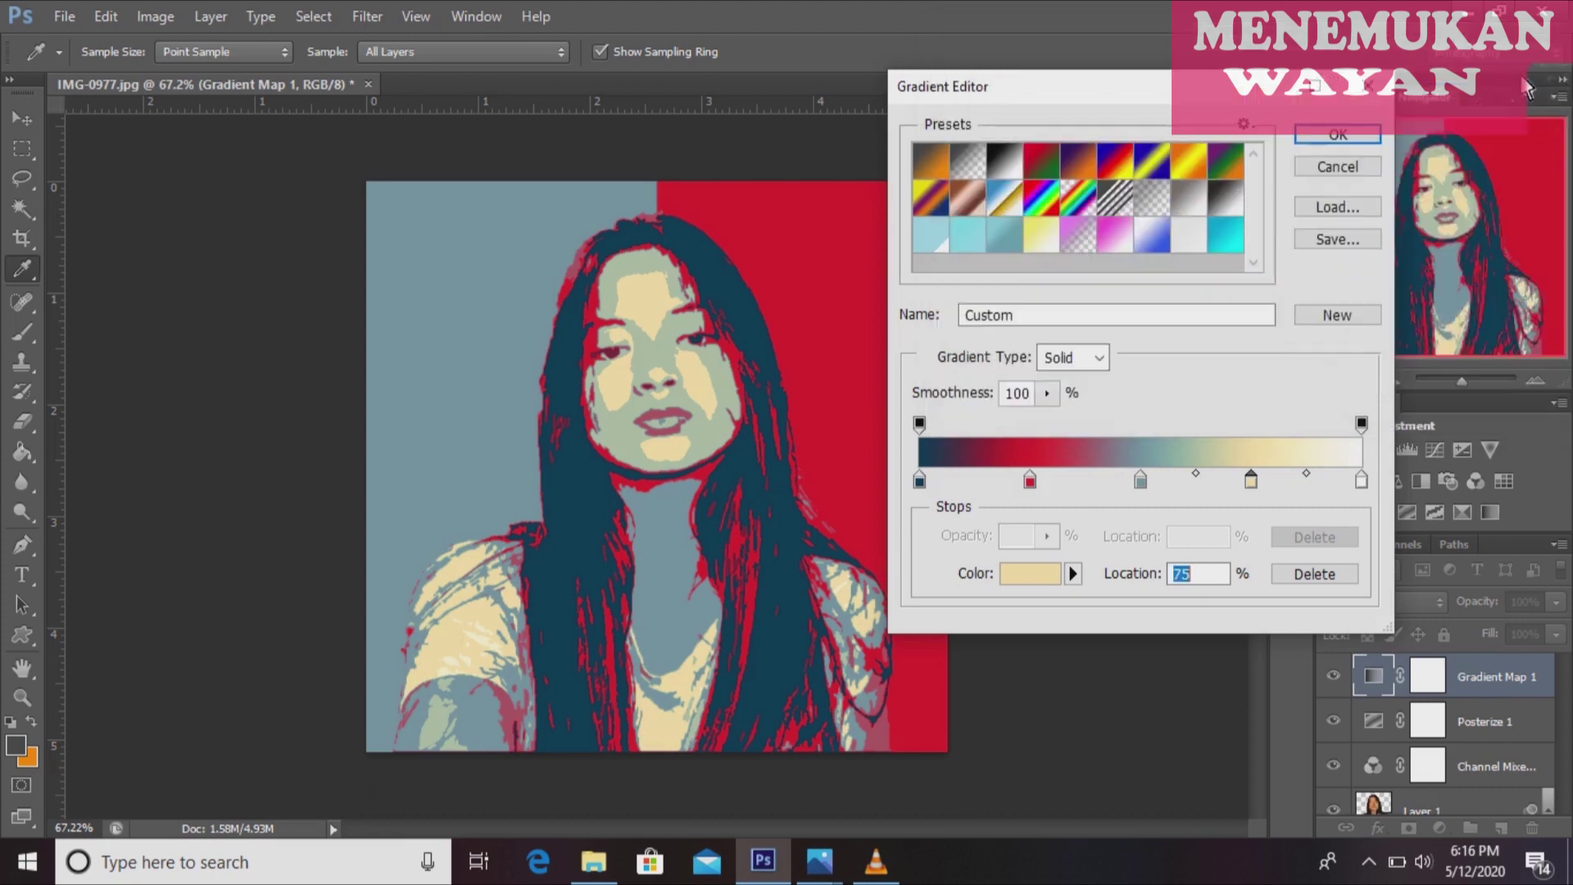
pyautogui.click(1367, 480)
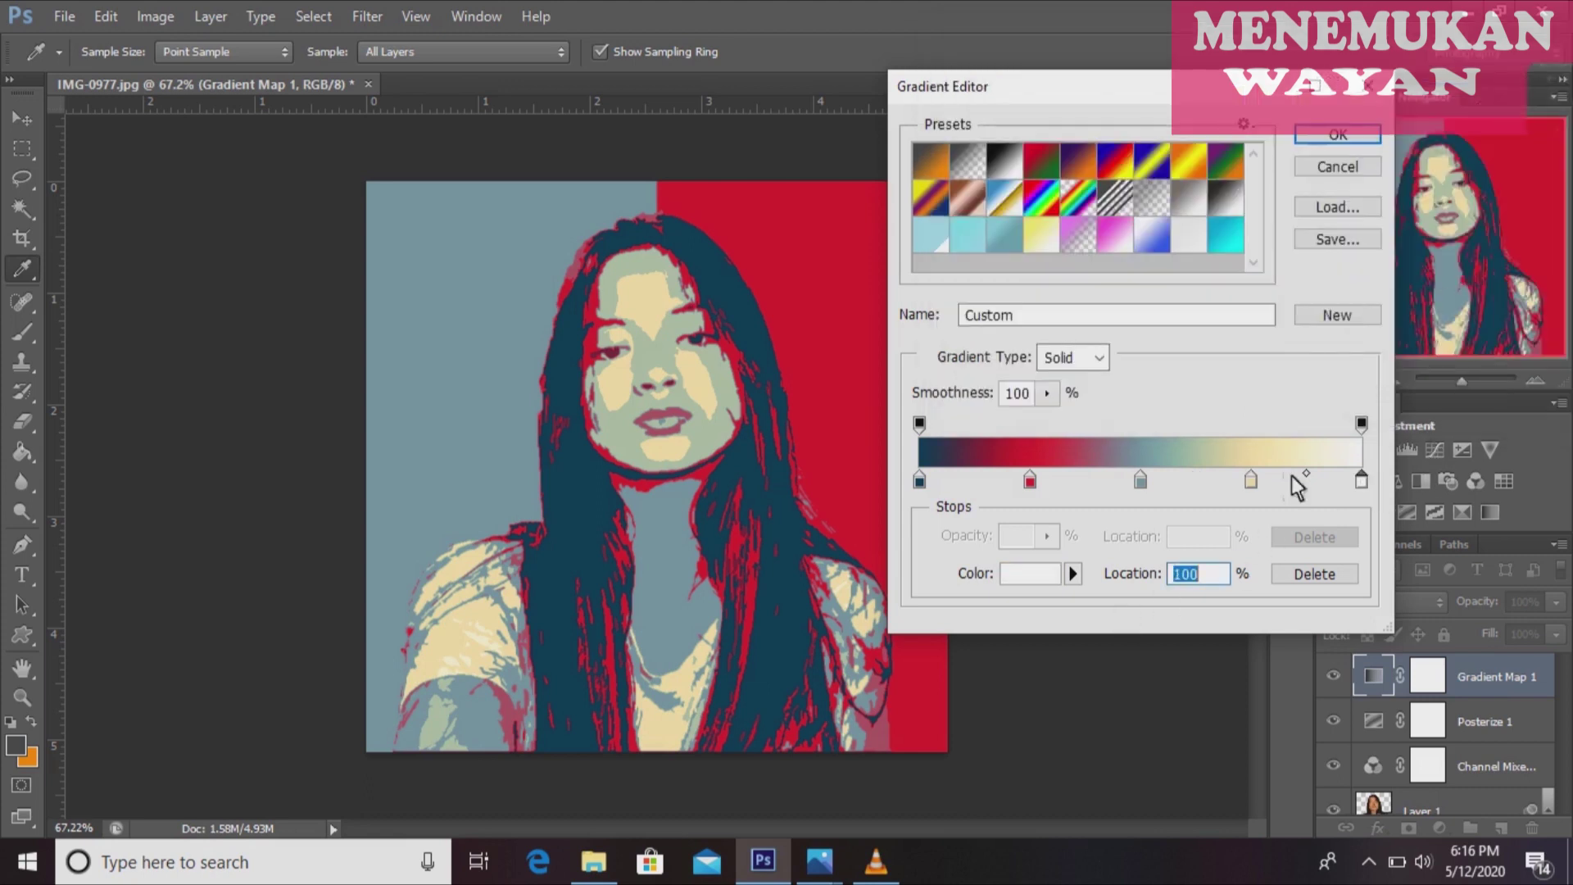
pyautogui.click(1364, 136)
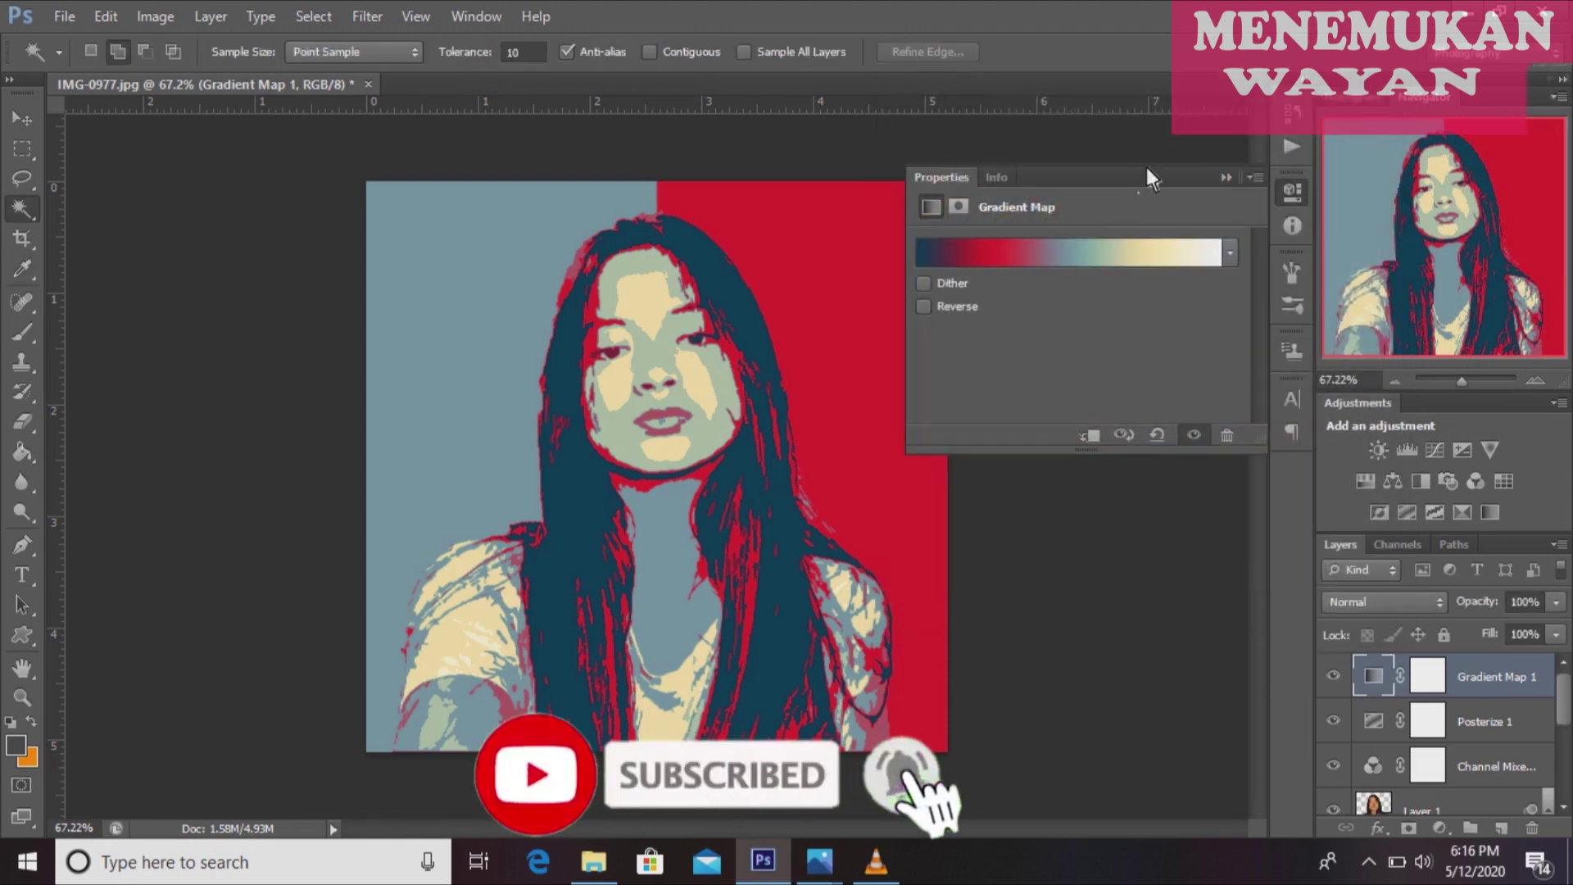
# Fit the portrait to the window and add a new empty layer above Layer 1.
pyautogui.click(1227, 177)
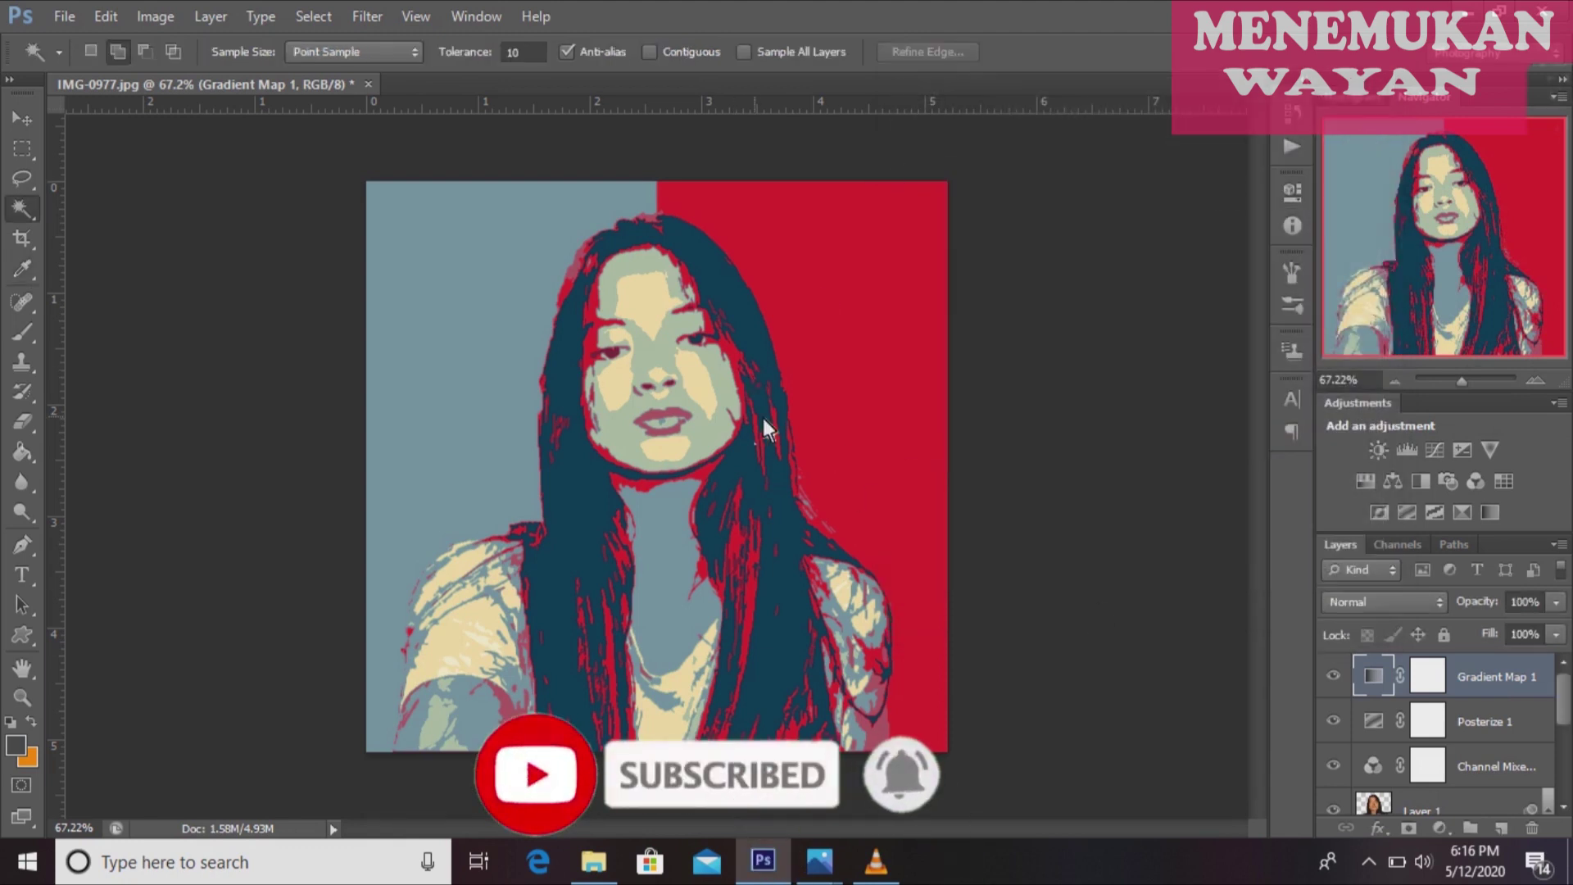
pyautogui.hotkey('ctrl', '0')
pyautogui.hotkey('ctrl', '0')
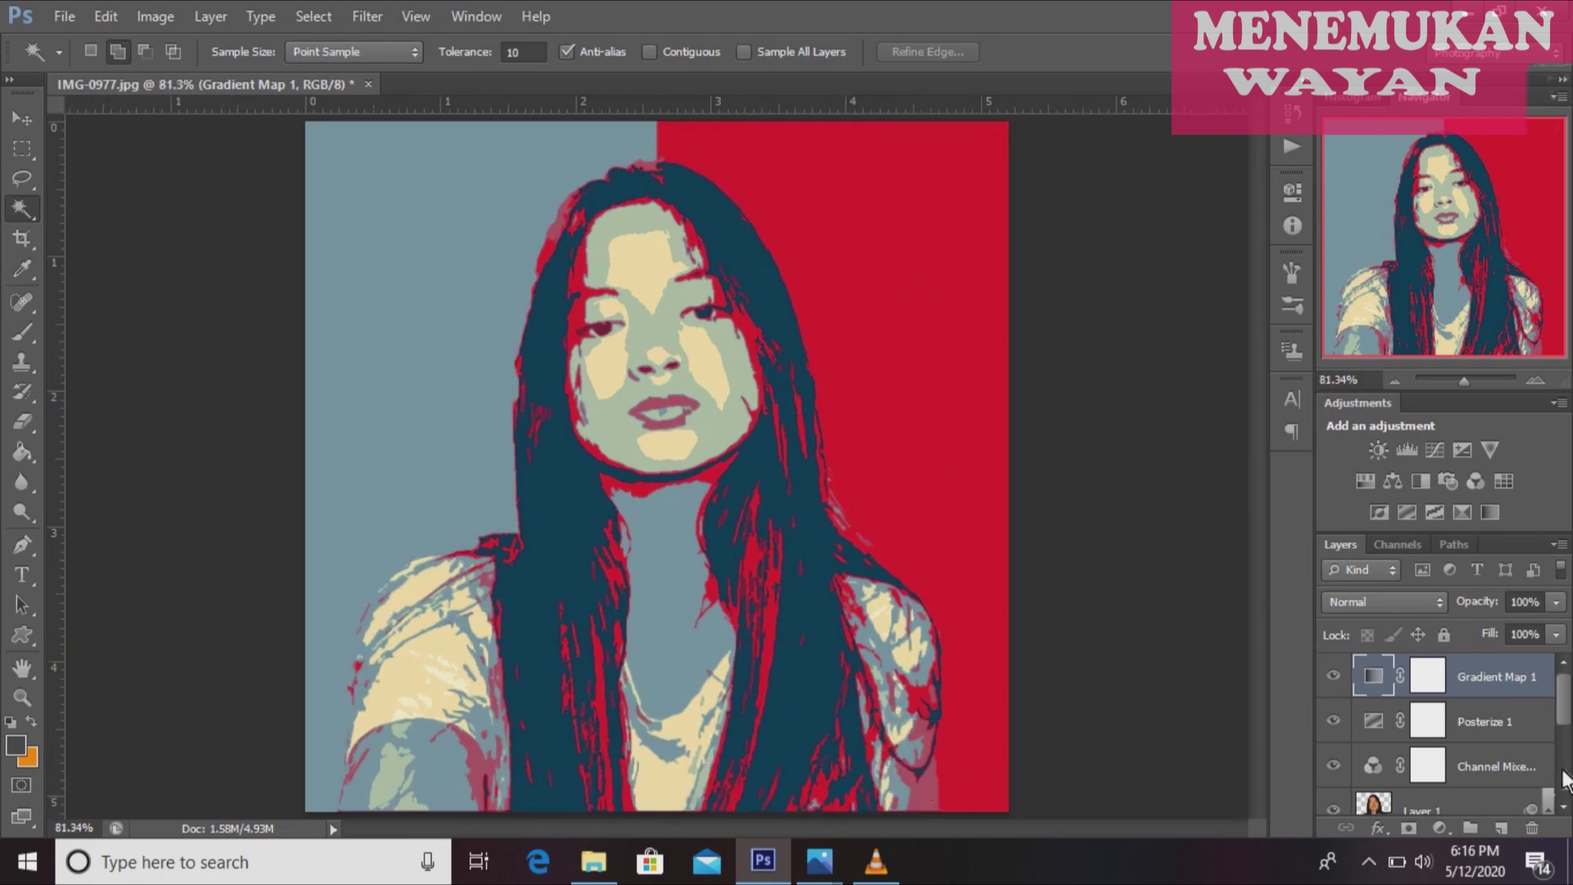
pyautogui.scroll(-1, 1512, 730)
pyautogui.scroll(-2, 1513, 727)
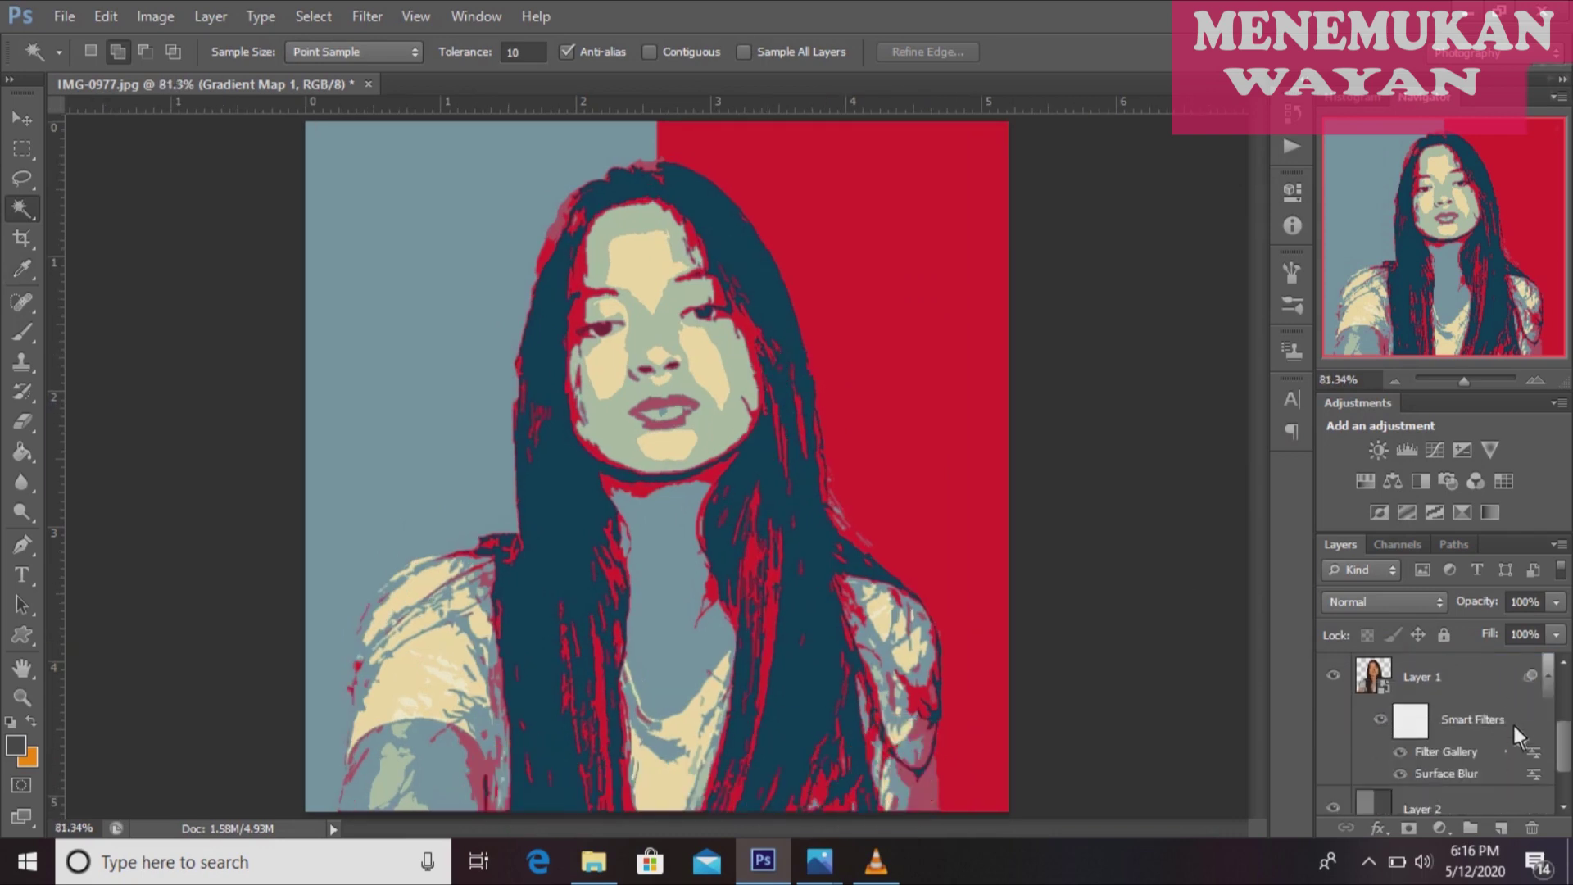
pyautogui.click(1478, 680)
pyautogui.click(1515, 830)
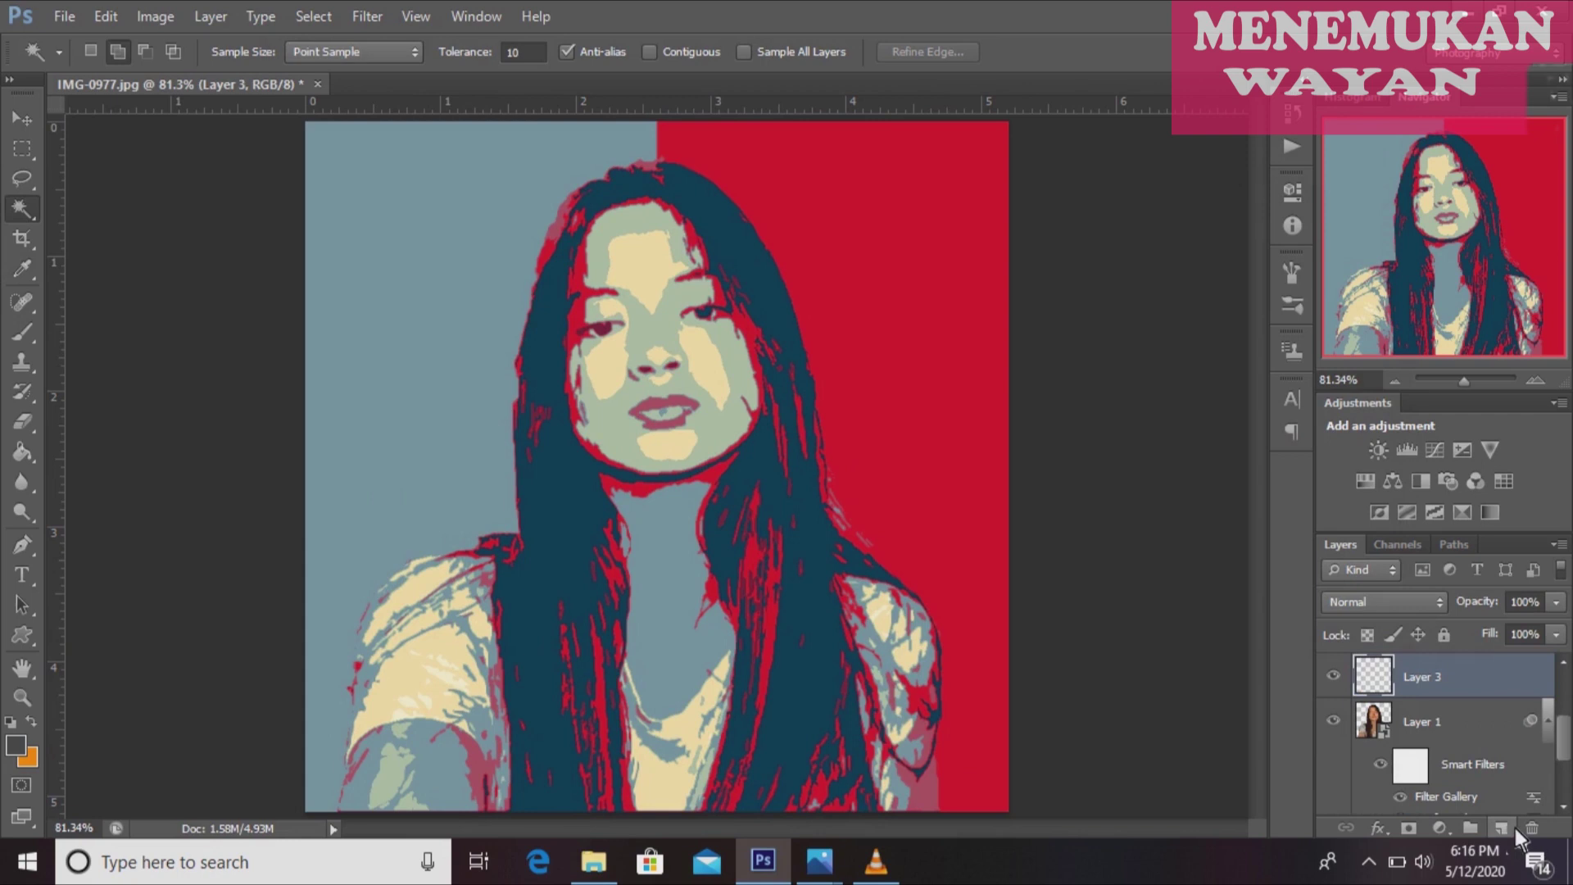
# Fill the new Layer 3 with the cream tone sampled from the face.
pyautogui.click(28, 744)
pyautogui.click(649, 276)
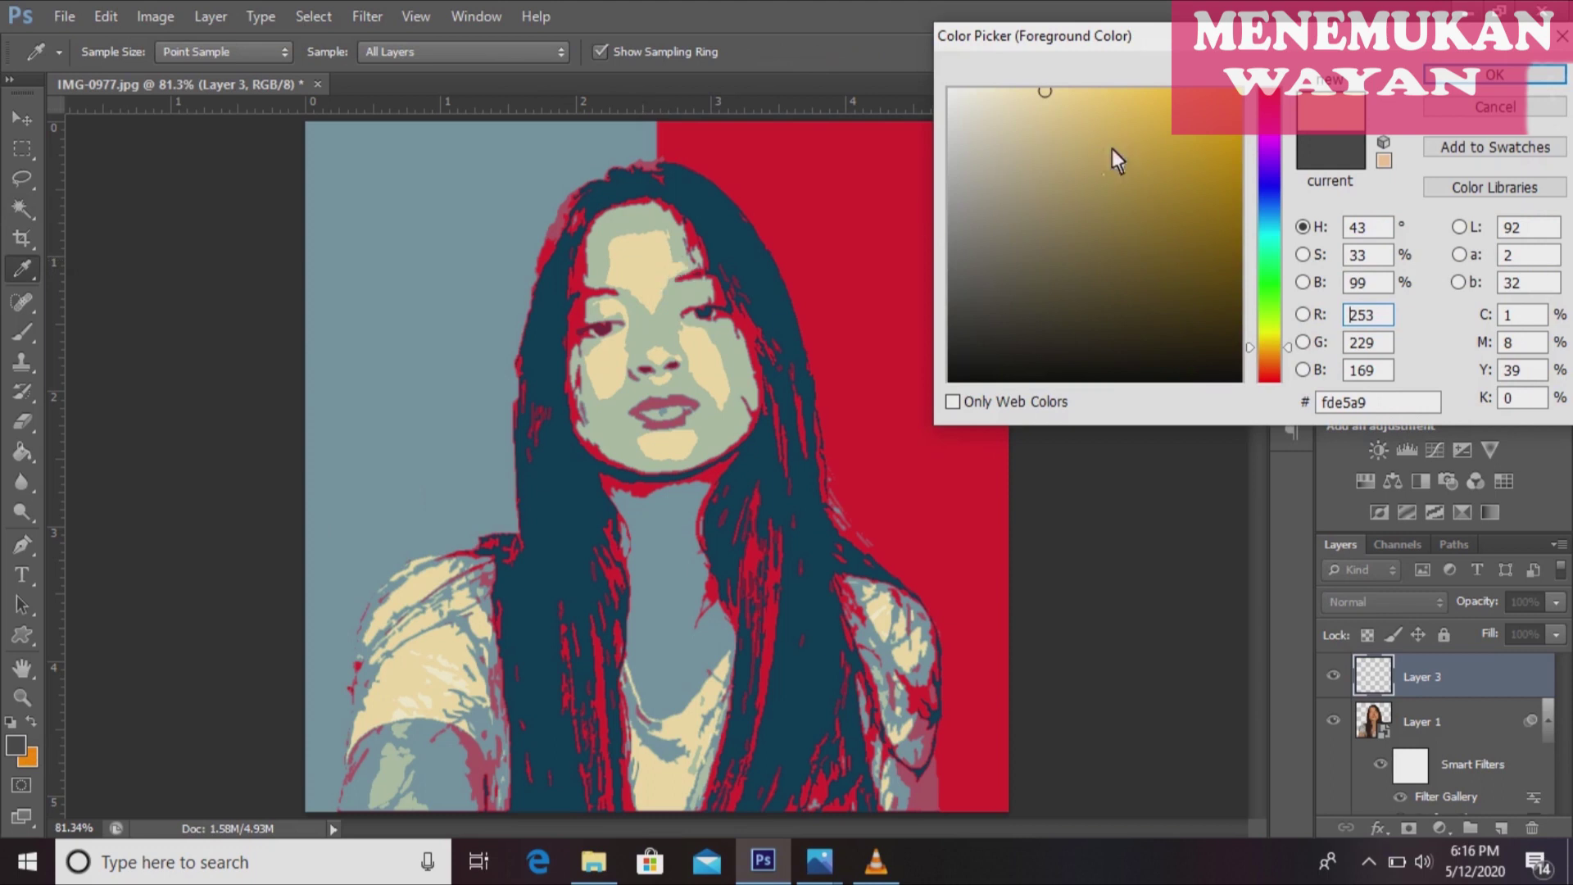
pyautogui.click(1495, 74)
pyautogui.press('w')
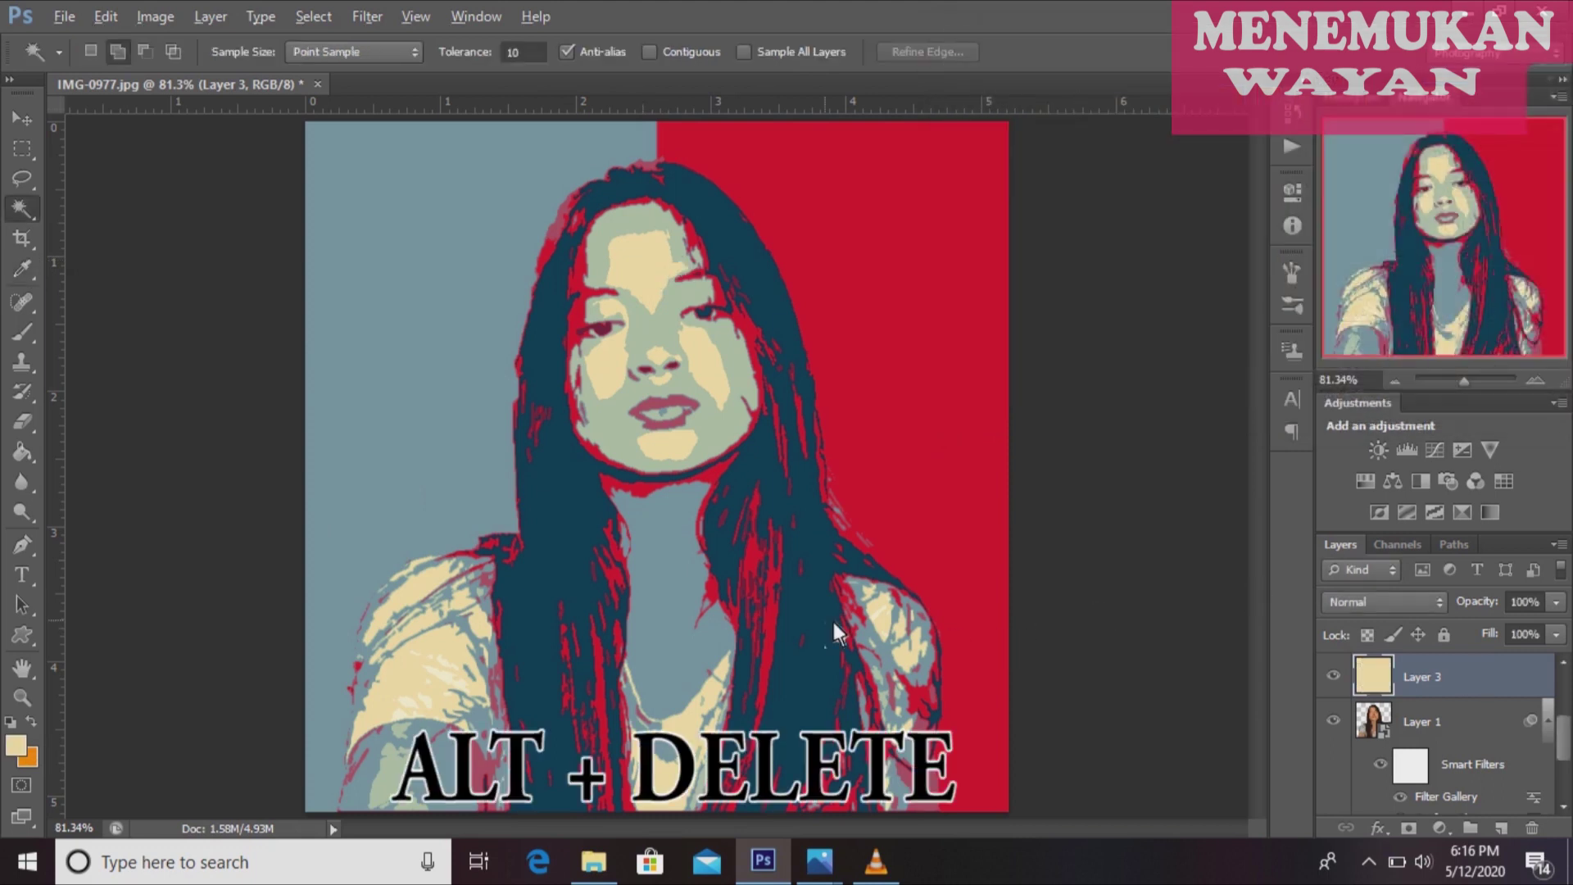
pyautogui.hotkey('alt', 'Delete')
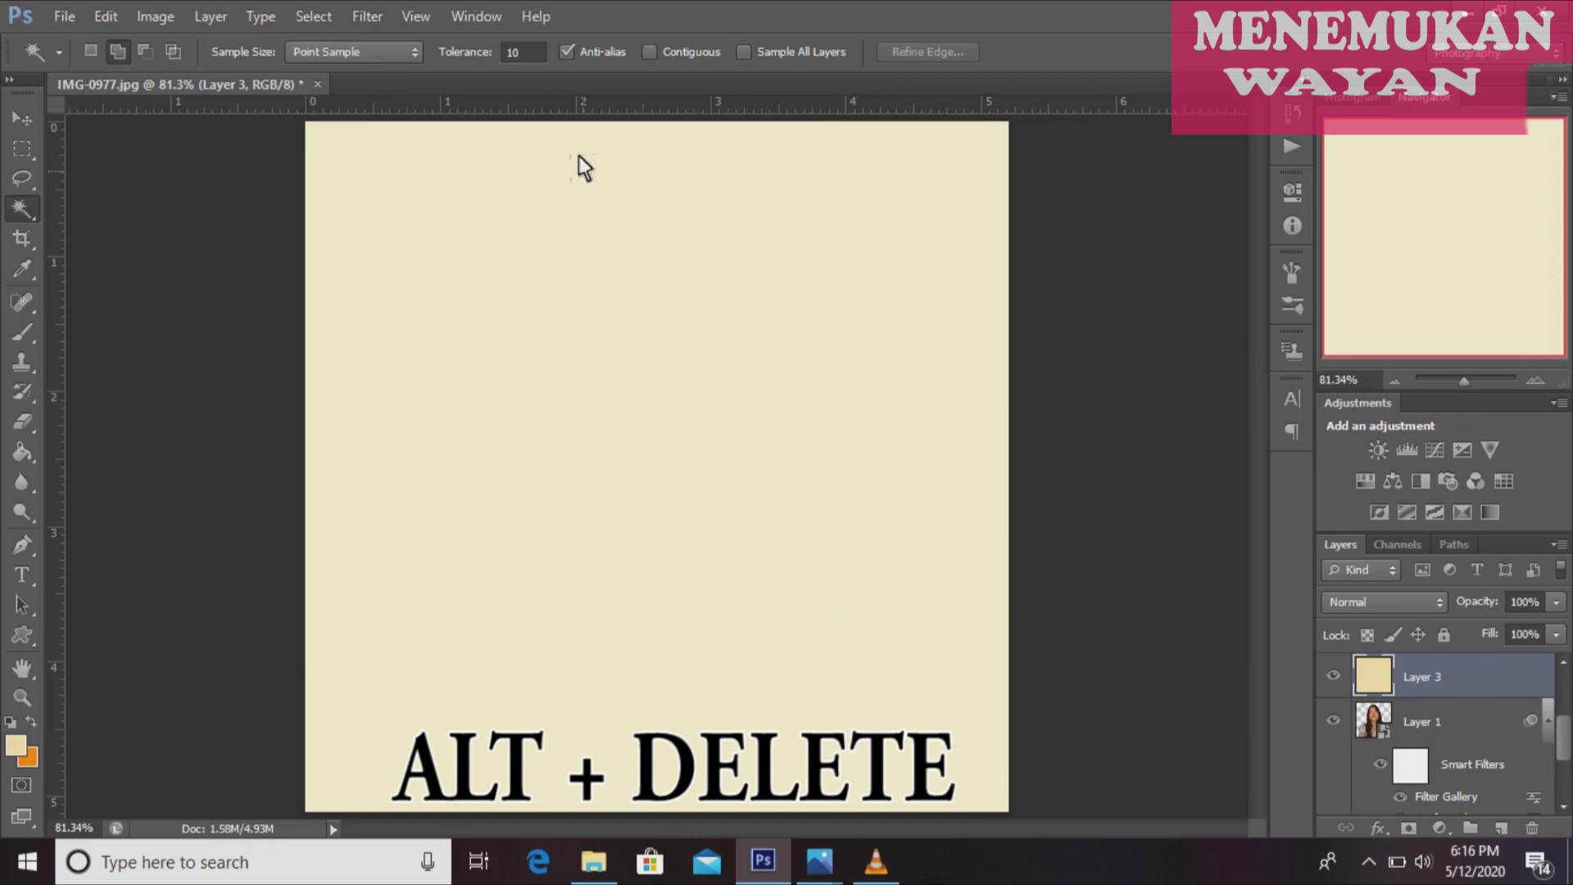
pyautogui.click(367, 17)
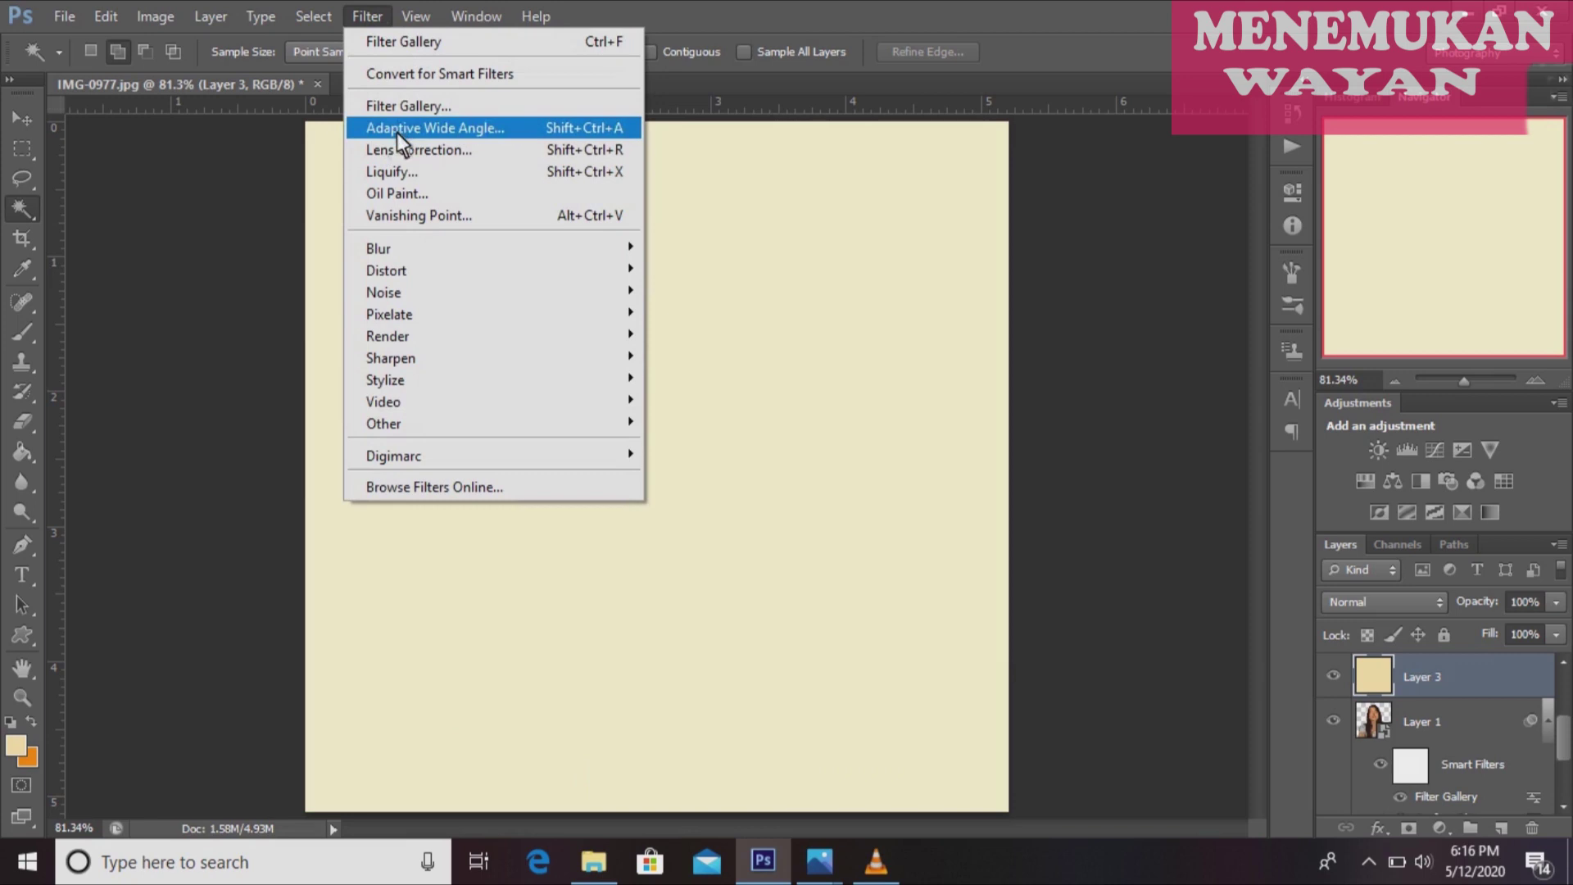
# Apply the Sketch Halftone Pattern filter with Size 1, Contrast 50 and Line type.
pyautogui.click(396, 111)
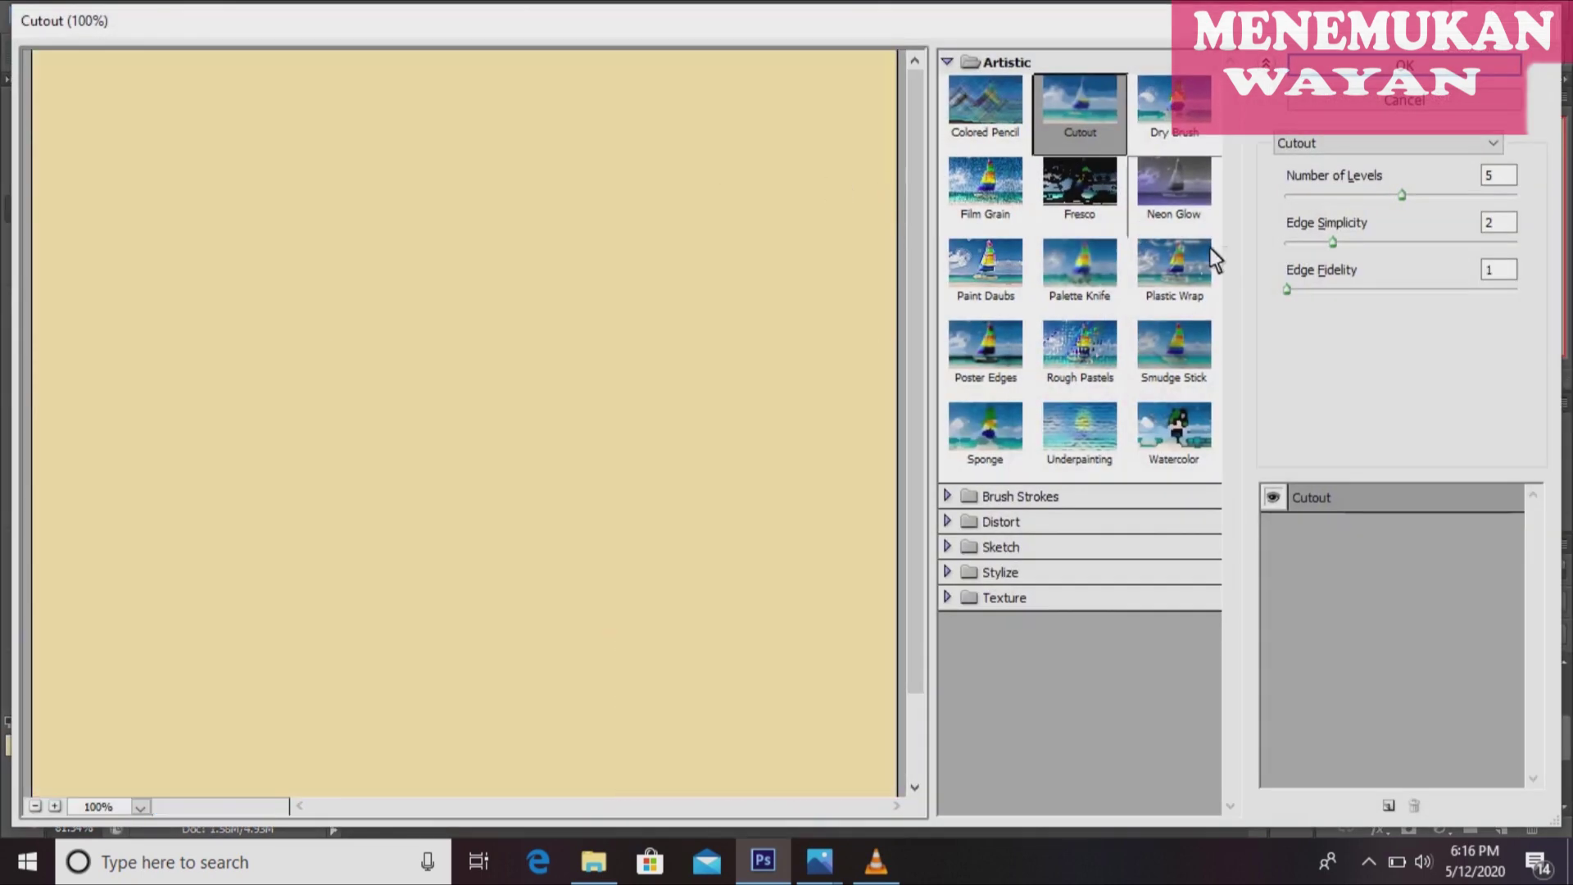
pyautogui.click(956, 545)
pyautogui.click(999, 748)
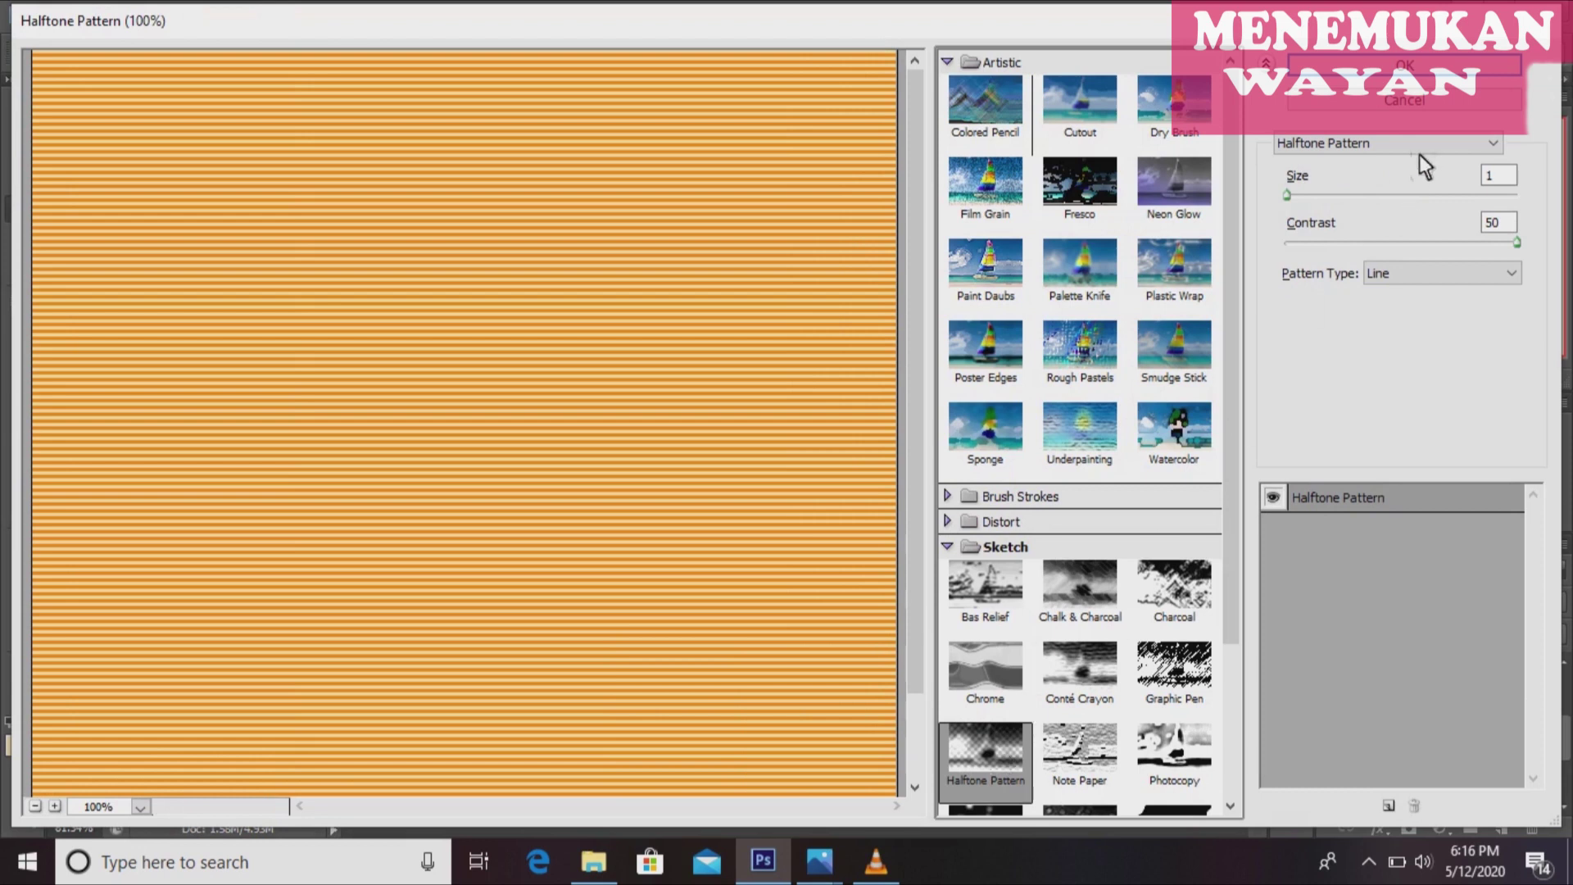
pyautogui.click(1300, 202)
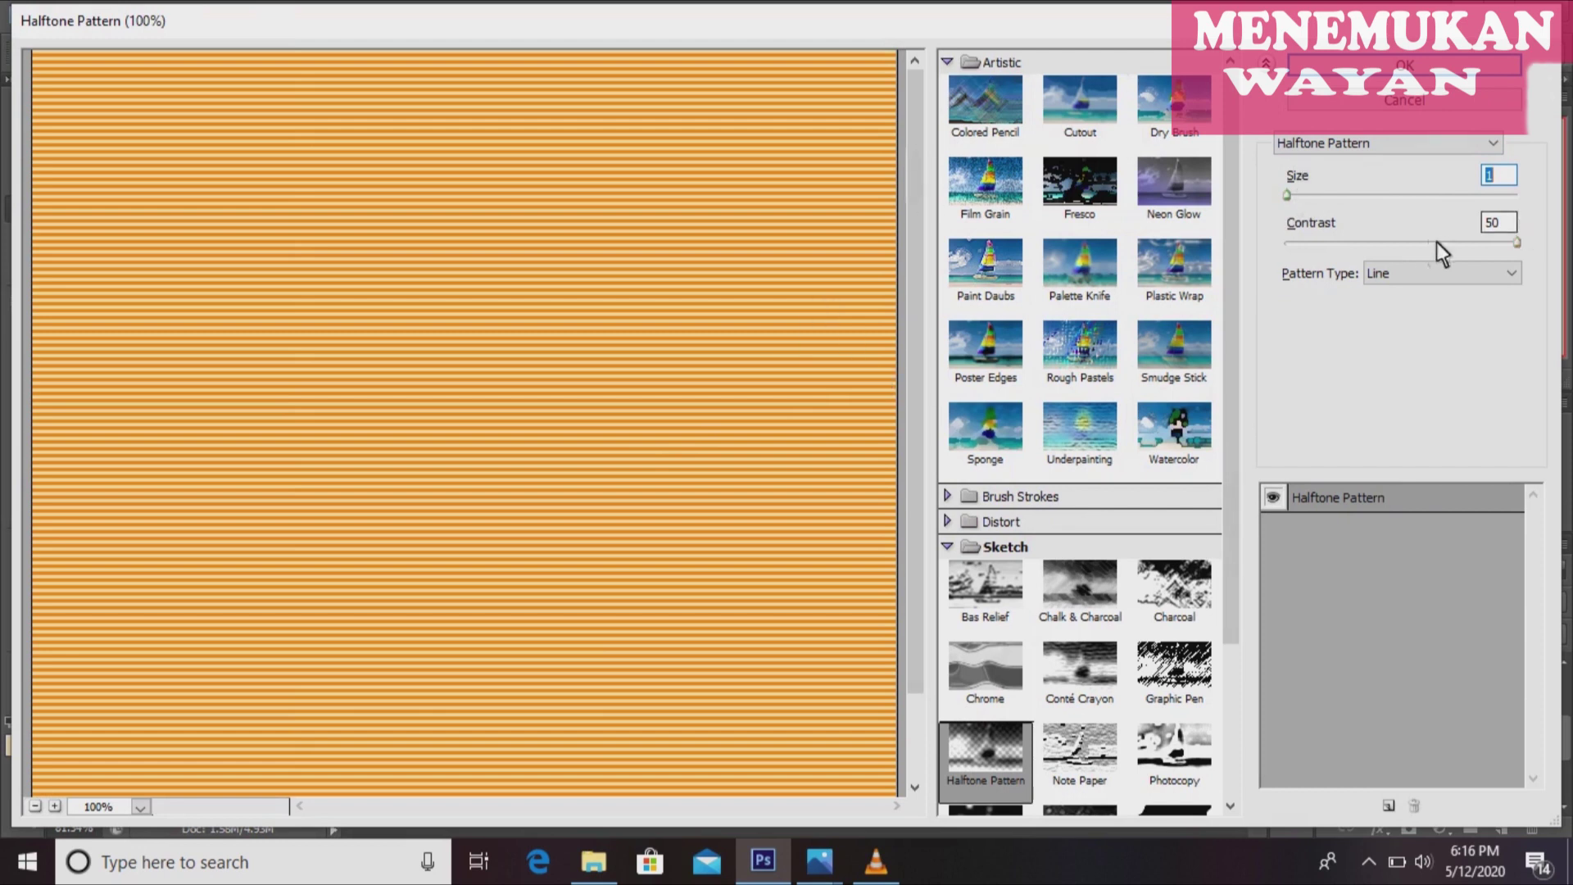
pyautogui.click(1484, 277)
pyautogui.click(1448, 327)
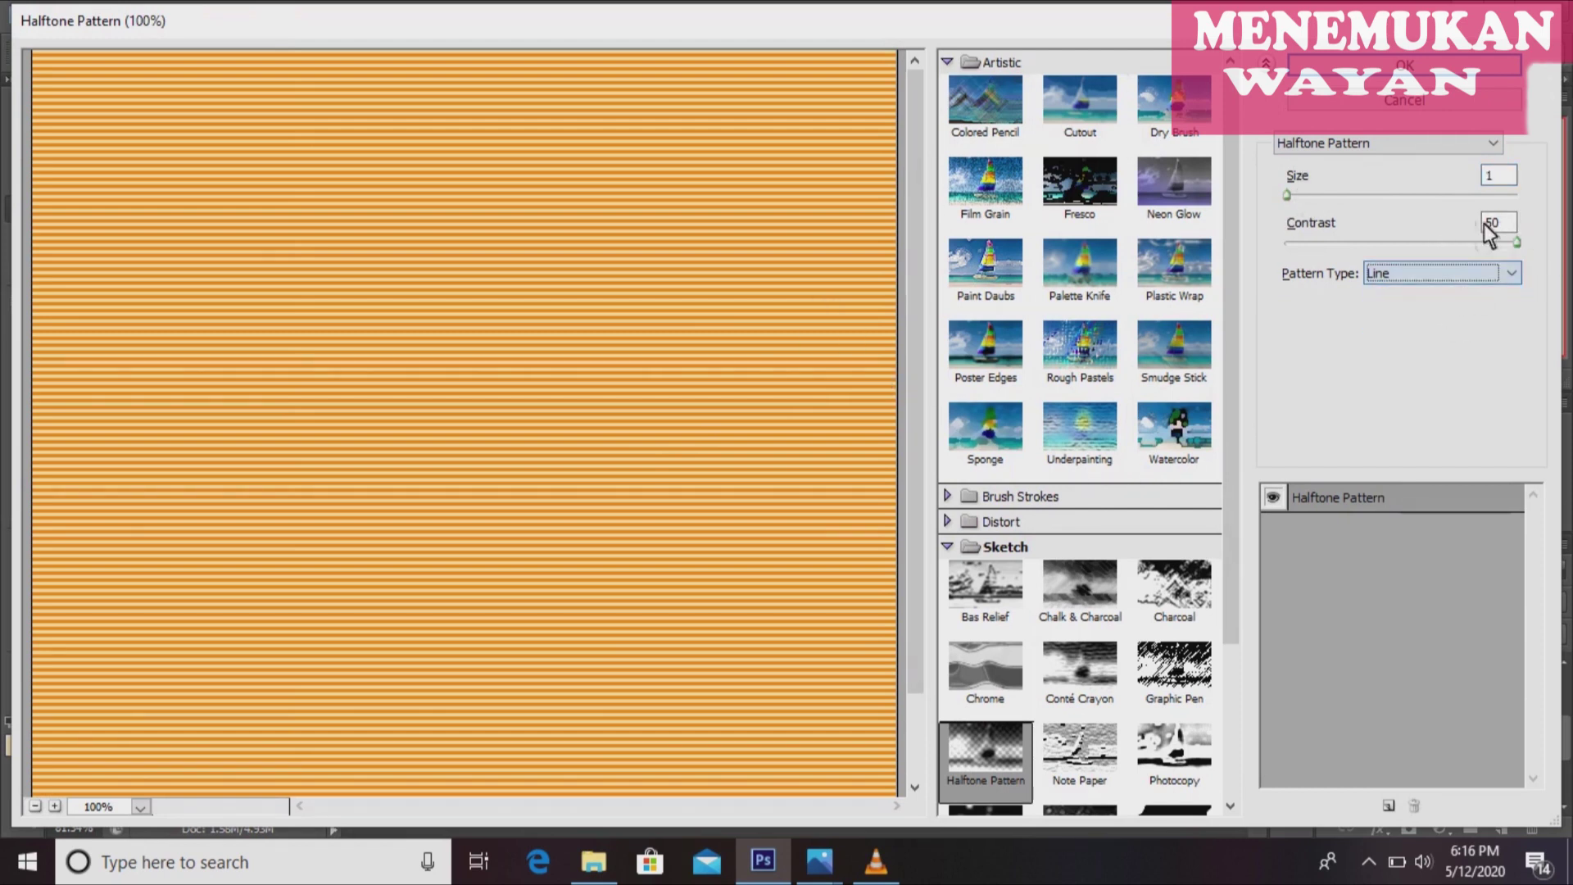
pyautogui.click(1404, 65)
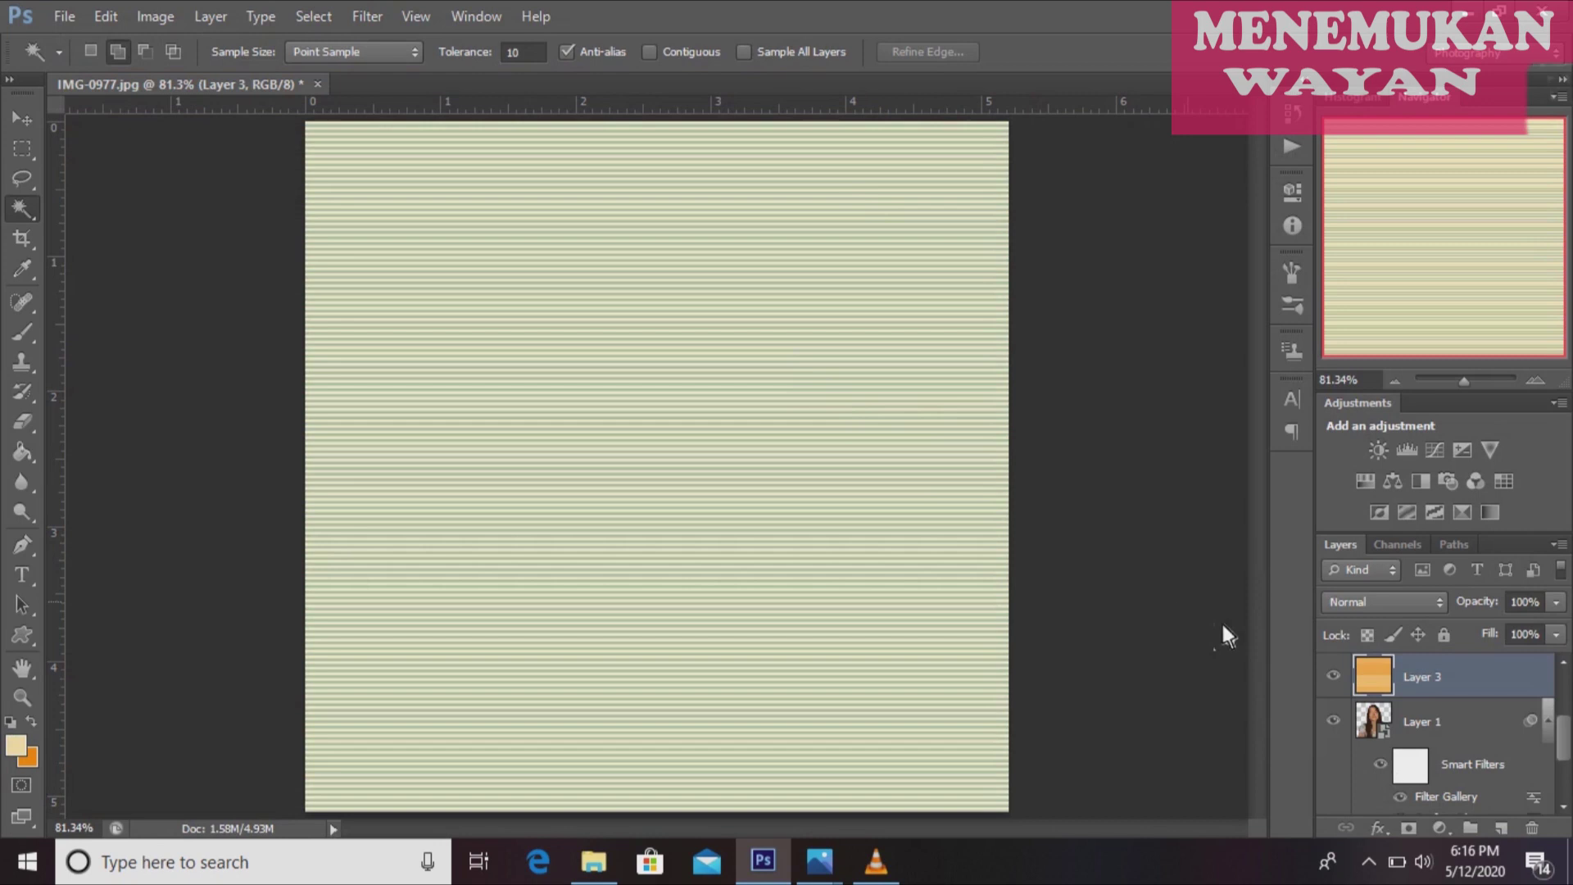
# Load the Alpha 1 channel selection and use it as Layer 3's mask.
pyautogui.click(1409, 546)
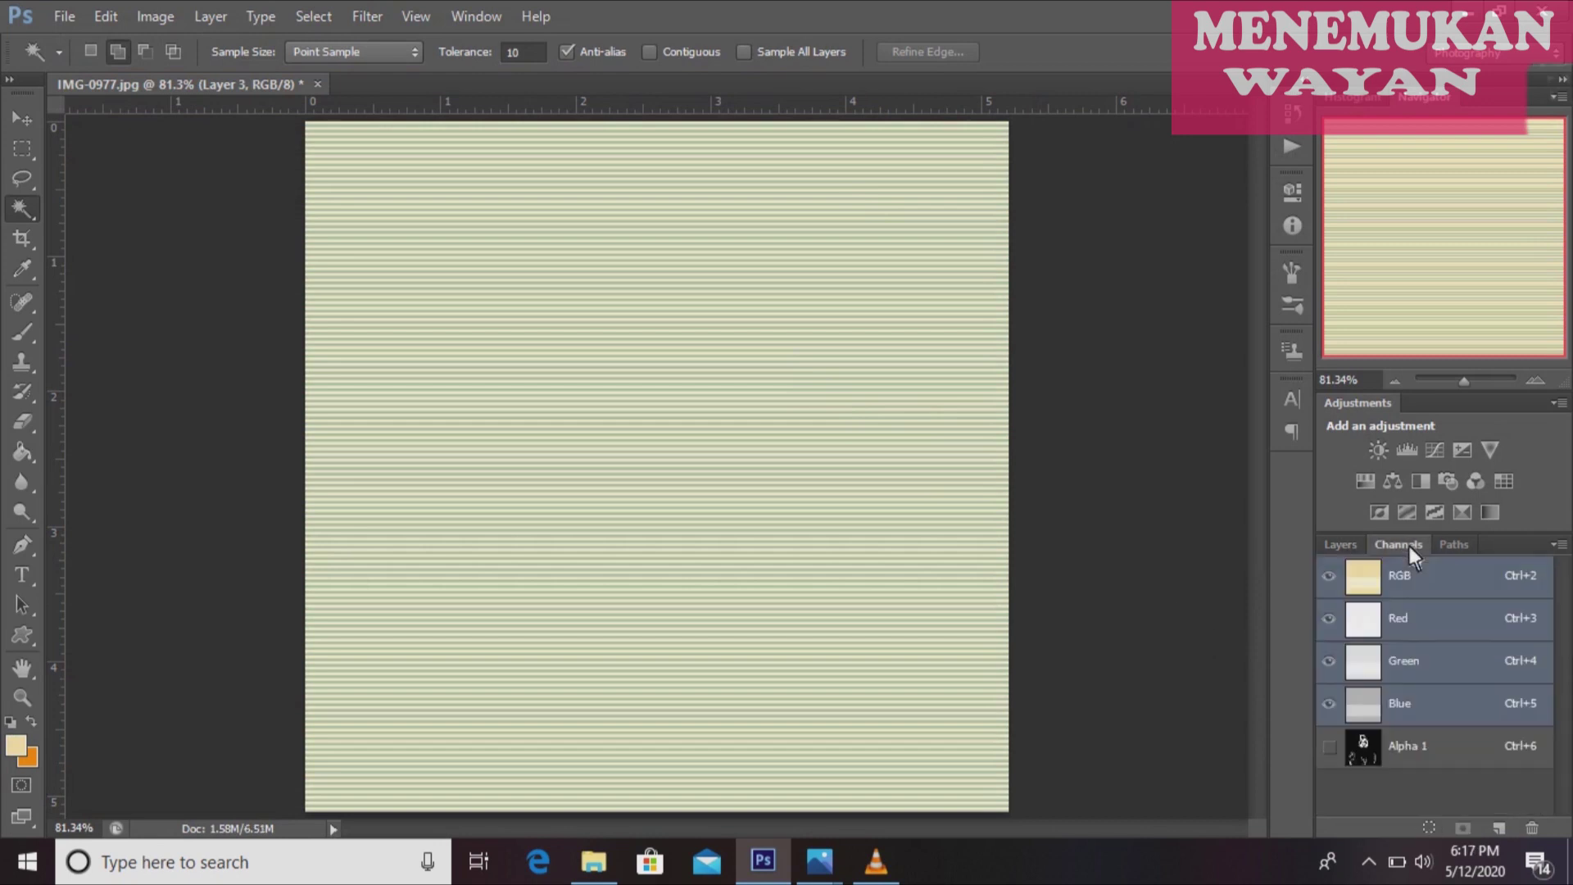
pyautogui.keyDown('ctrl'); pyautogui.click(1433, 753); pyautogui.keyUp('ctrl')
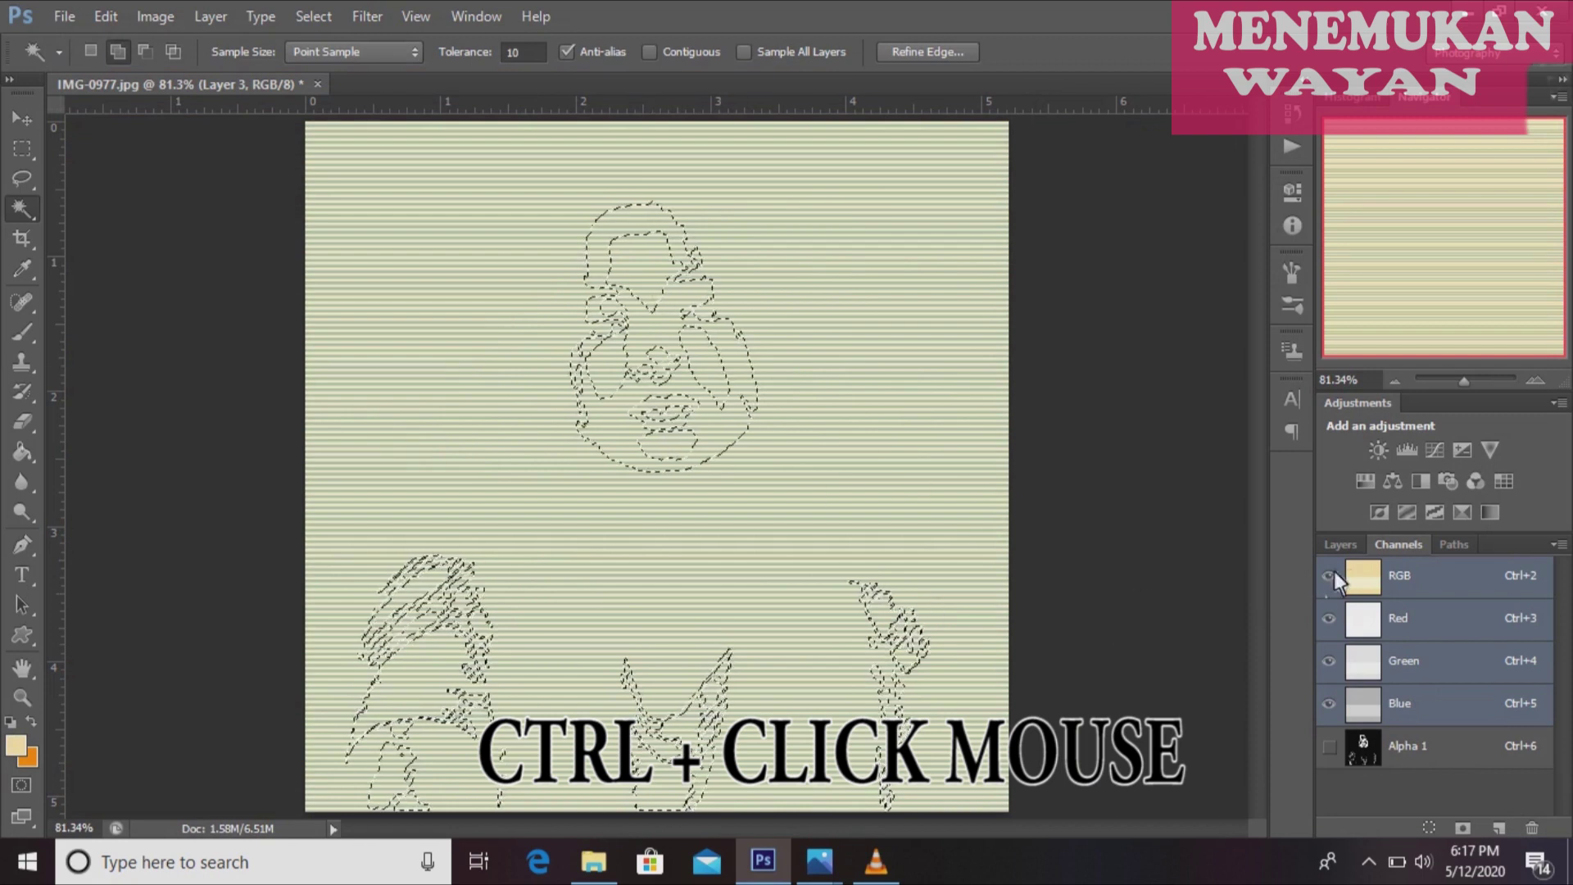
pyautogui.click(1355, 545)
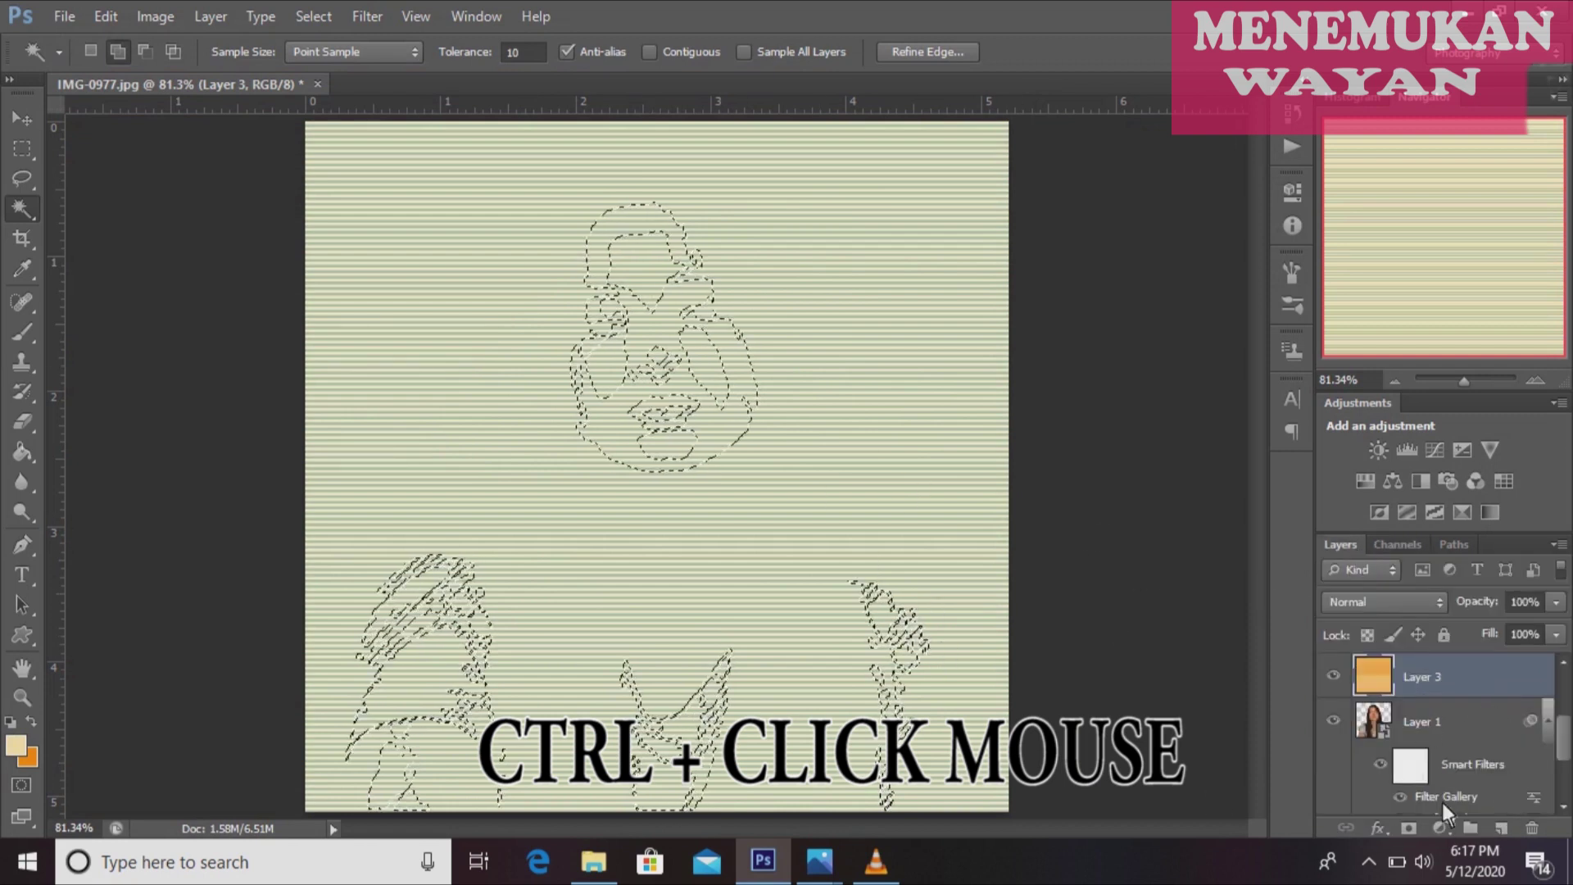
pyautogui.click(1423, 825)
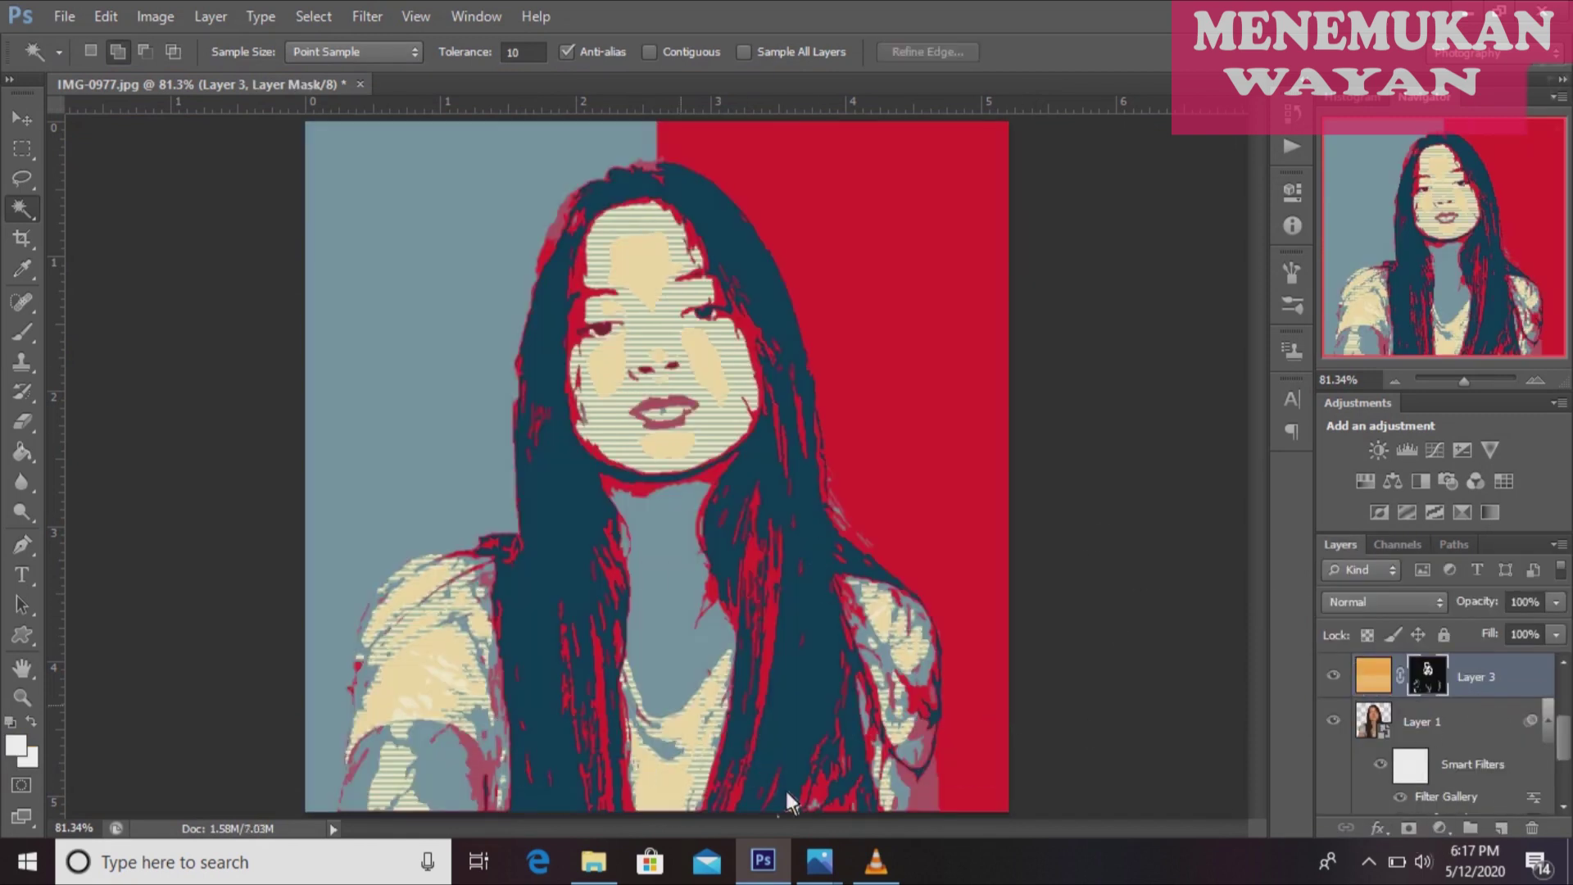
pyautogui.scroll(1, 1486, 733)
pyautogui.scroll(2, 1481, 706)
pyautogui.click(1481, 685)
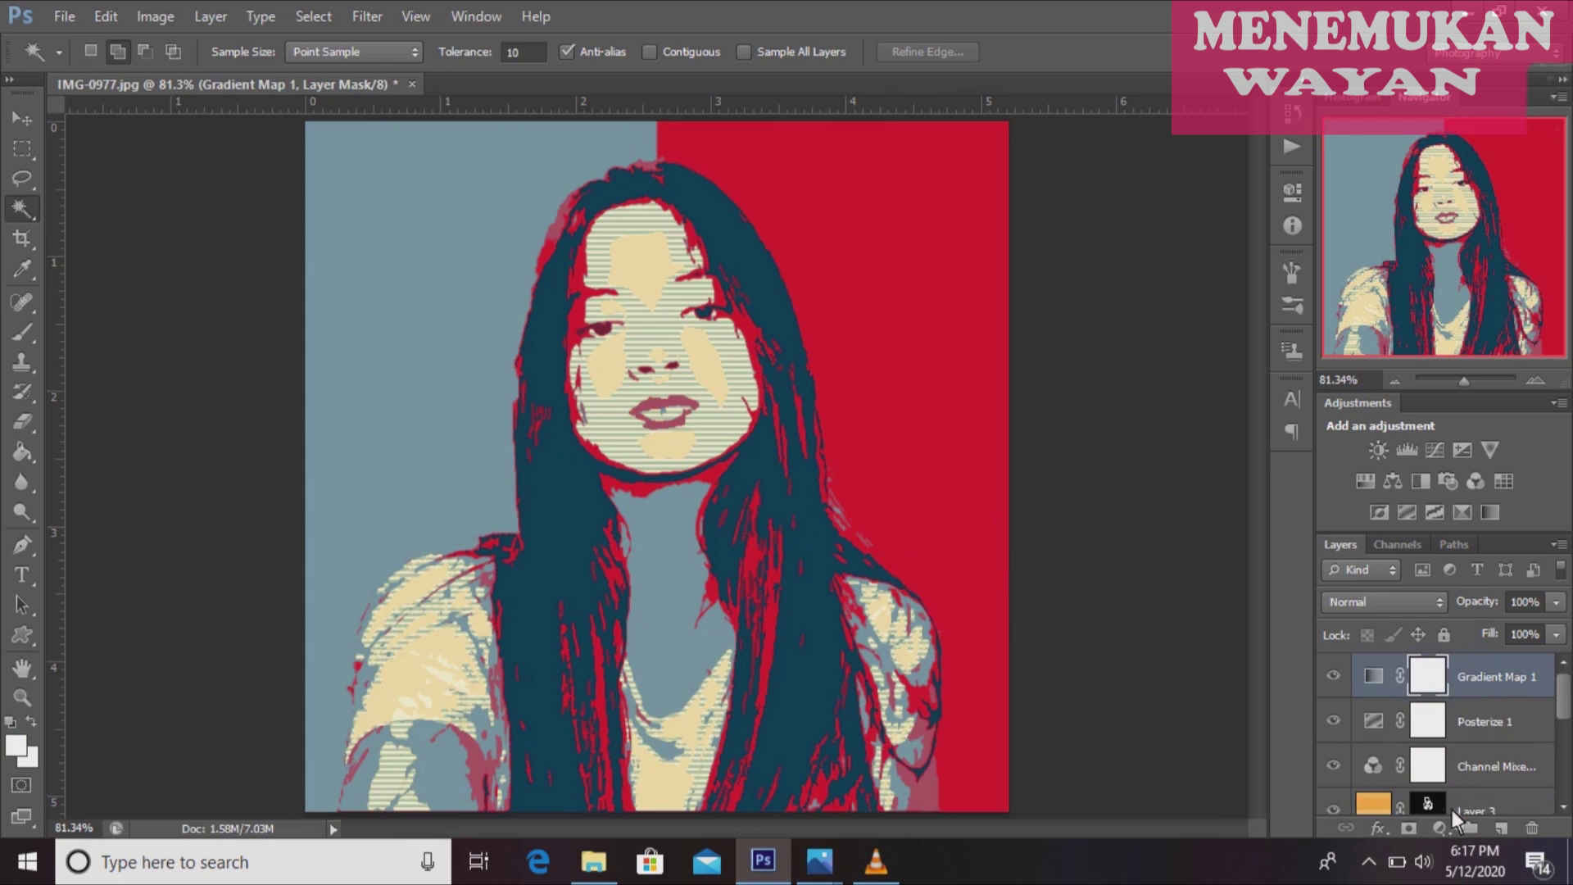
# Create Layer 4 above Gradient Map 1 and fill it with cream fde5a9.
pyautogui.click(1498, 827)
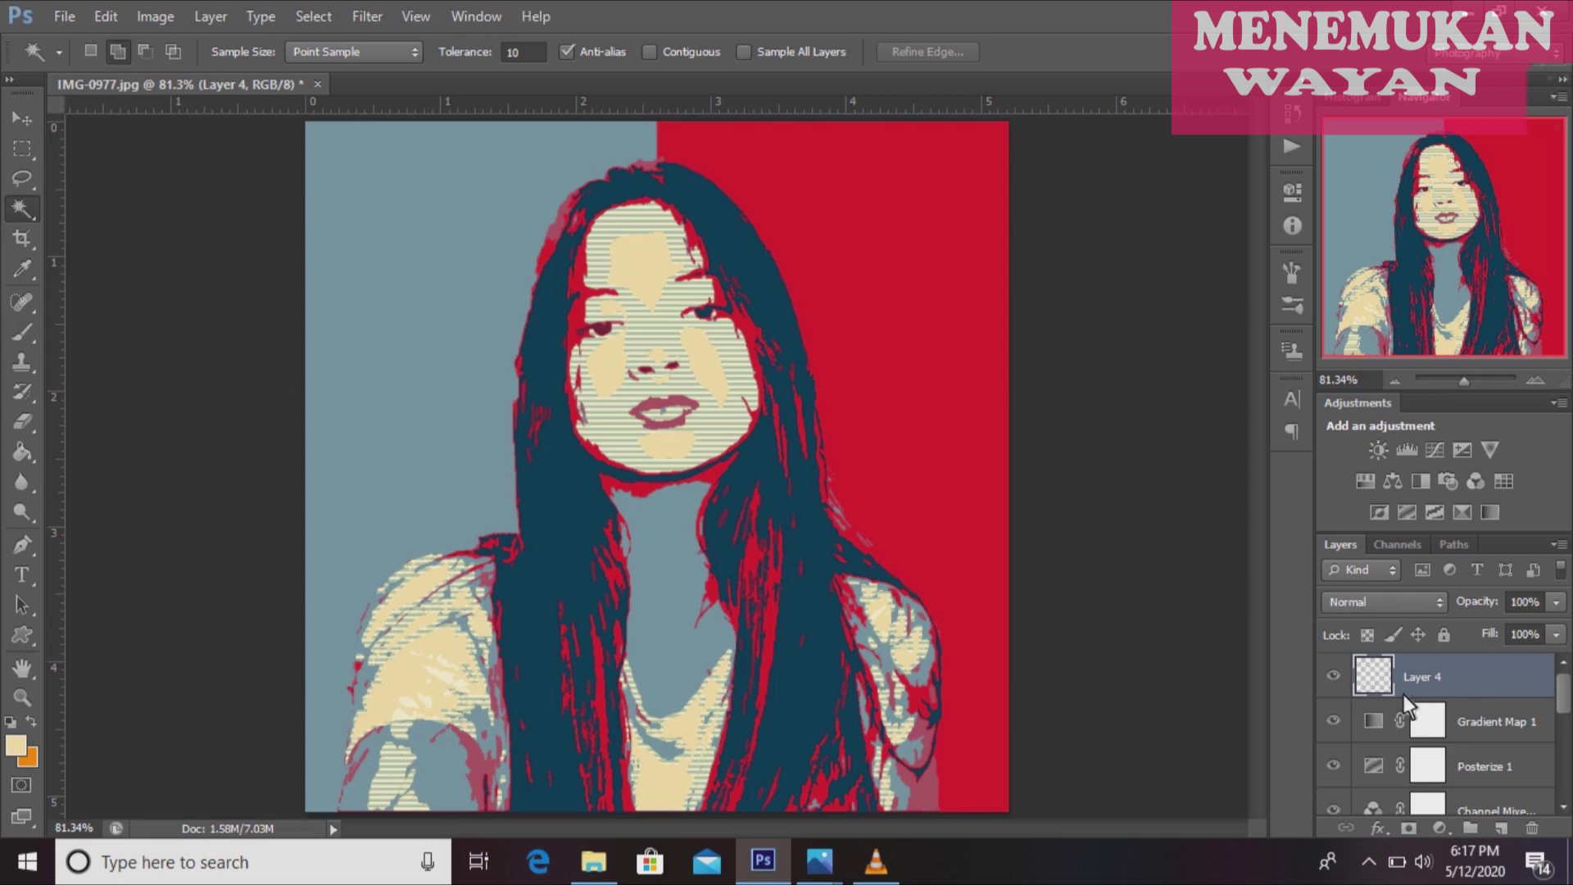
pyautogui.click(30, 750)
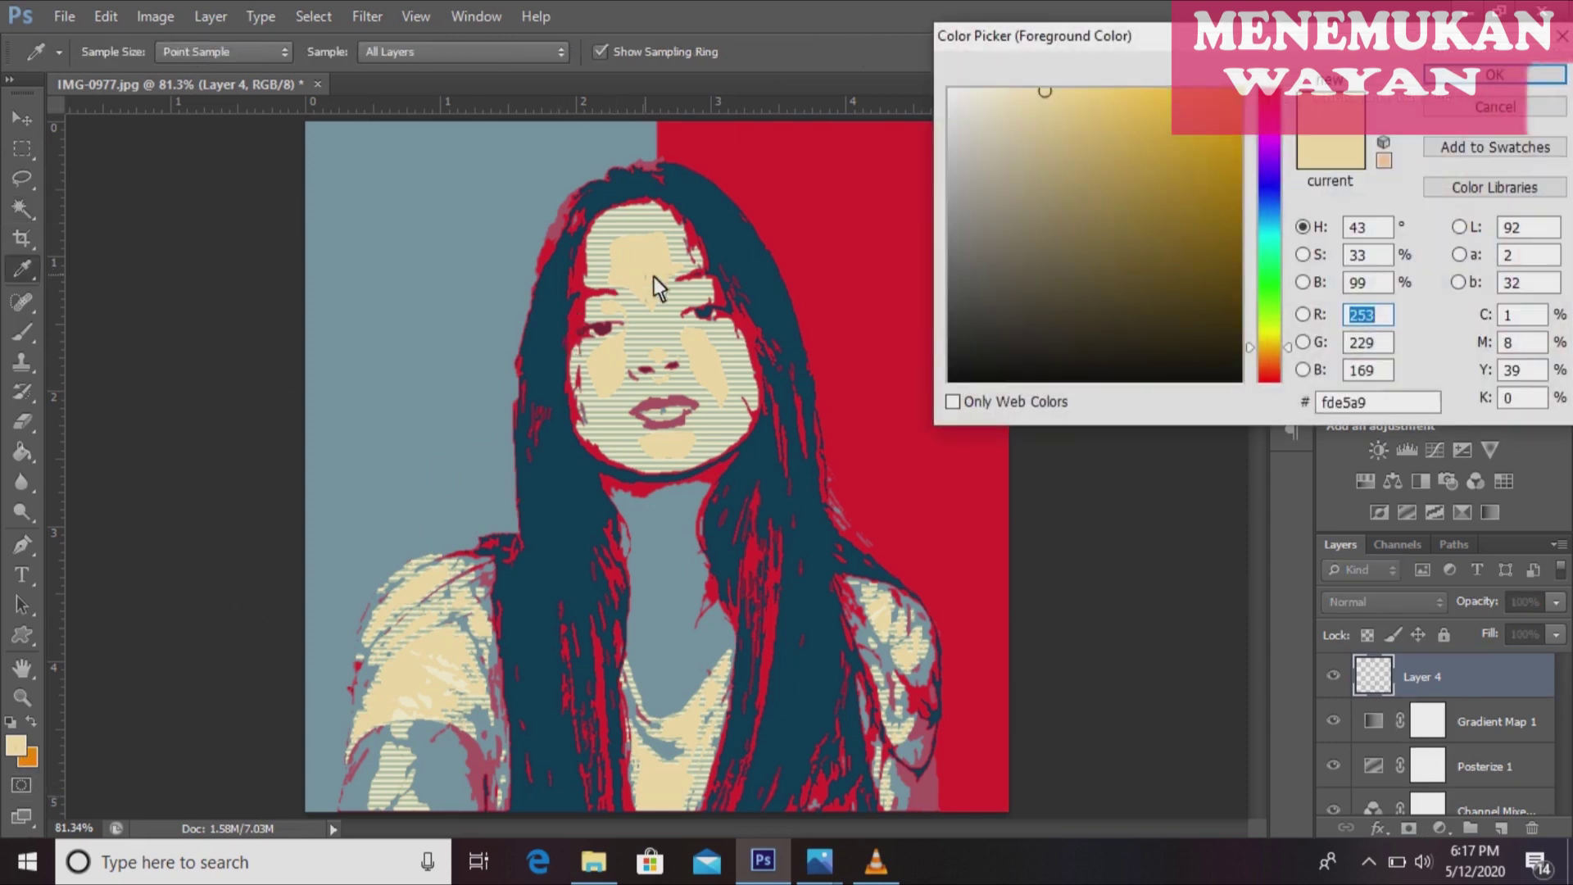
pyautogui.click(1496, 76)
pyautogui.press('w')
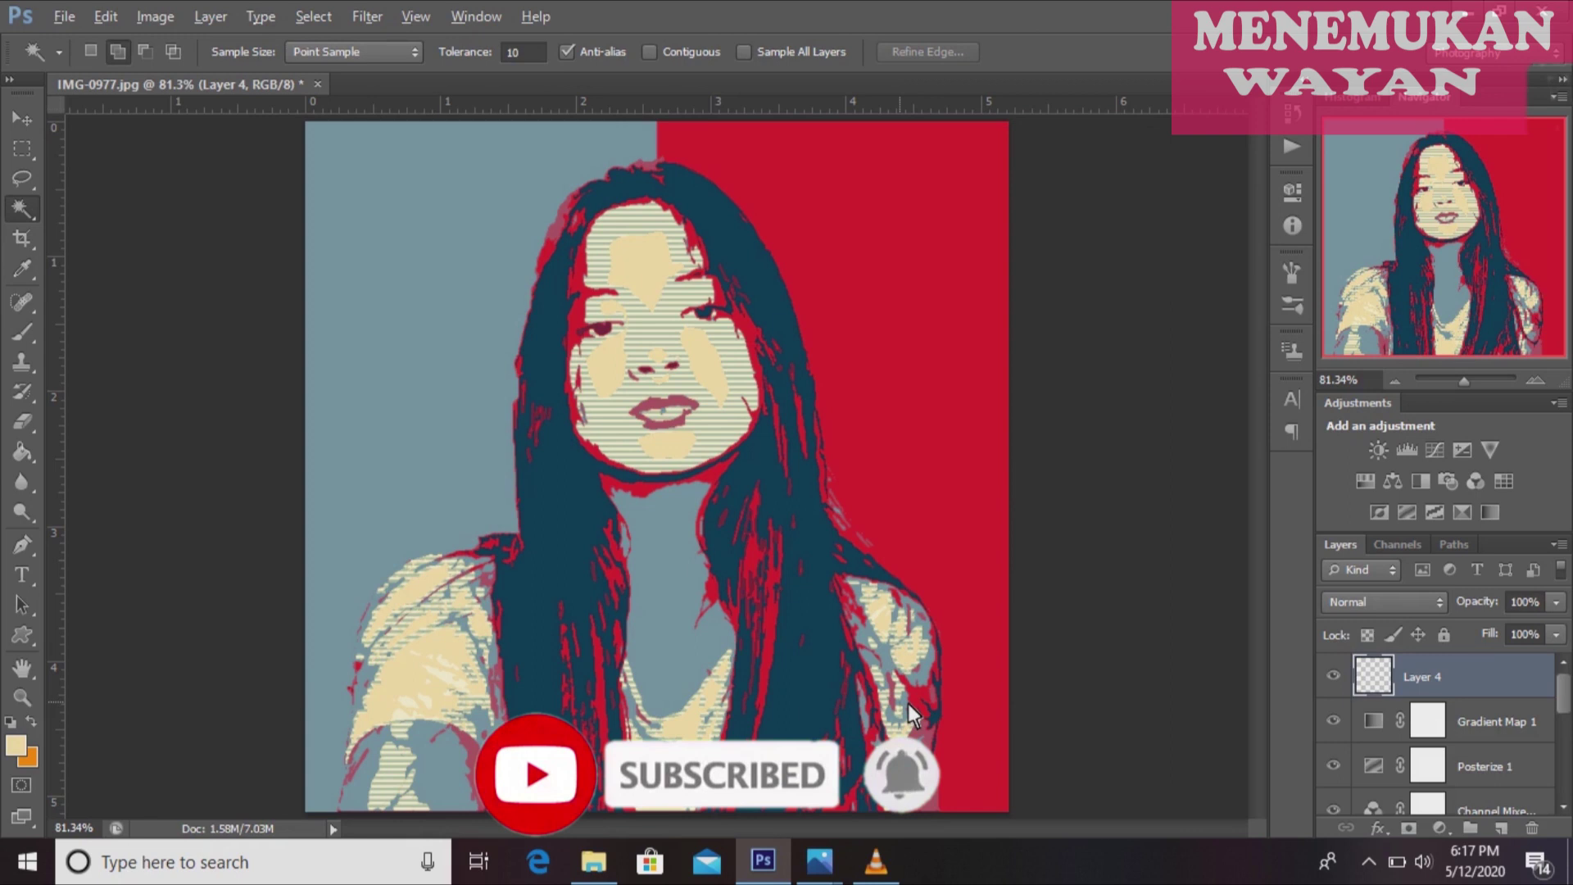
pyautogui.hotkey('alt', 'BackSpace')
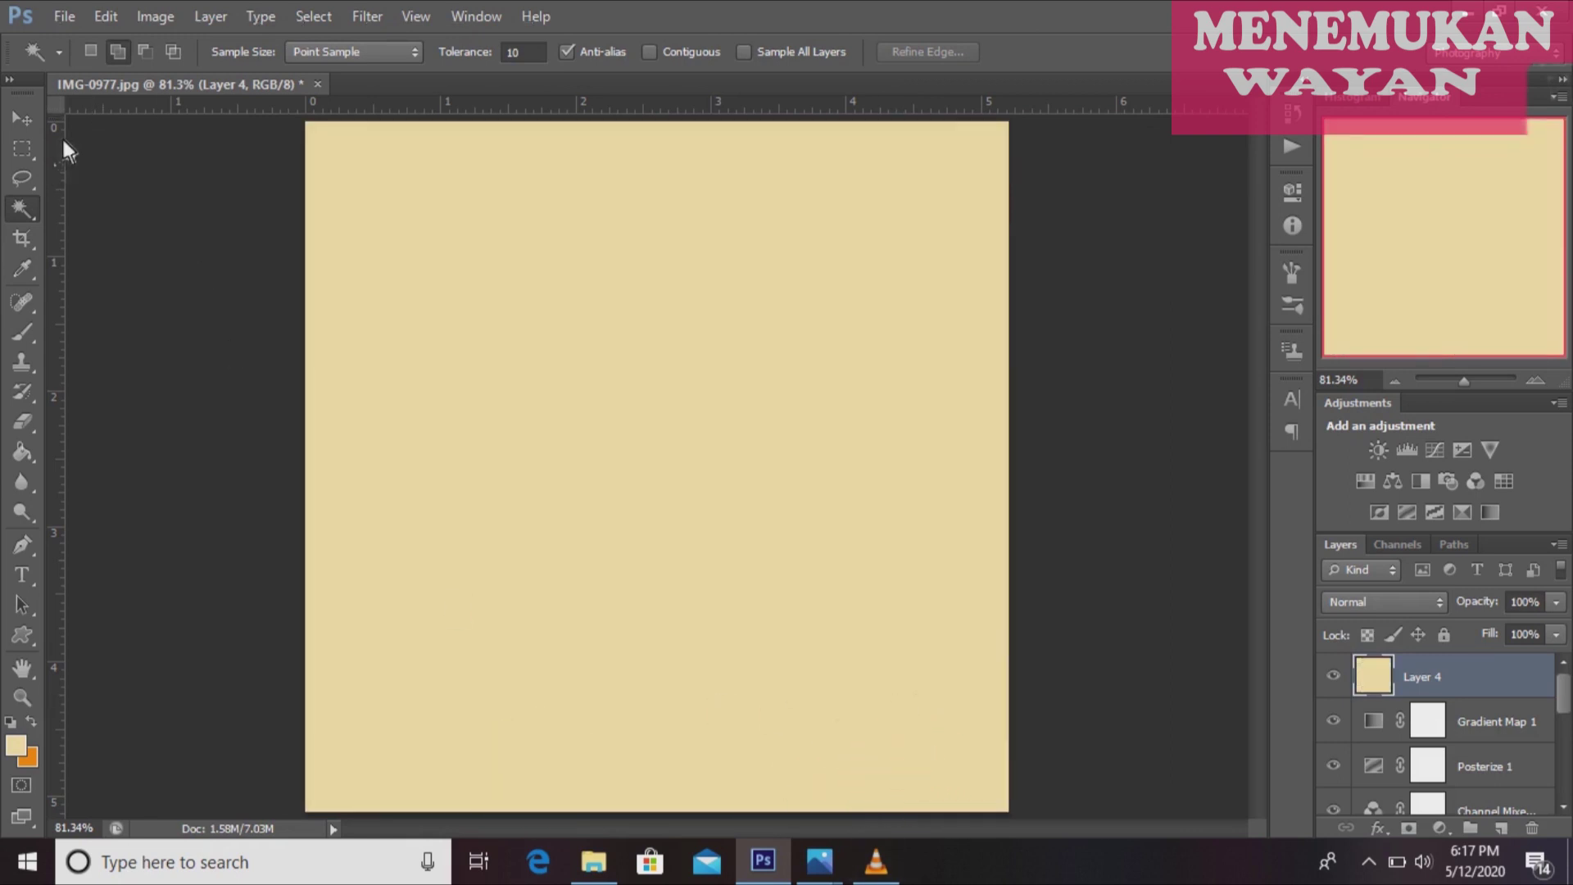
pyautogui.click(32, 148)
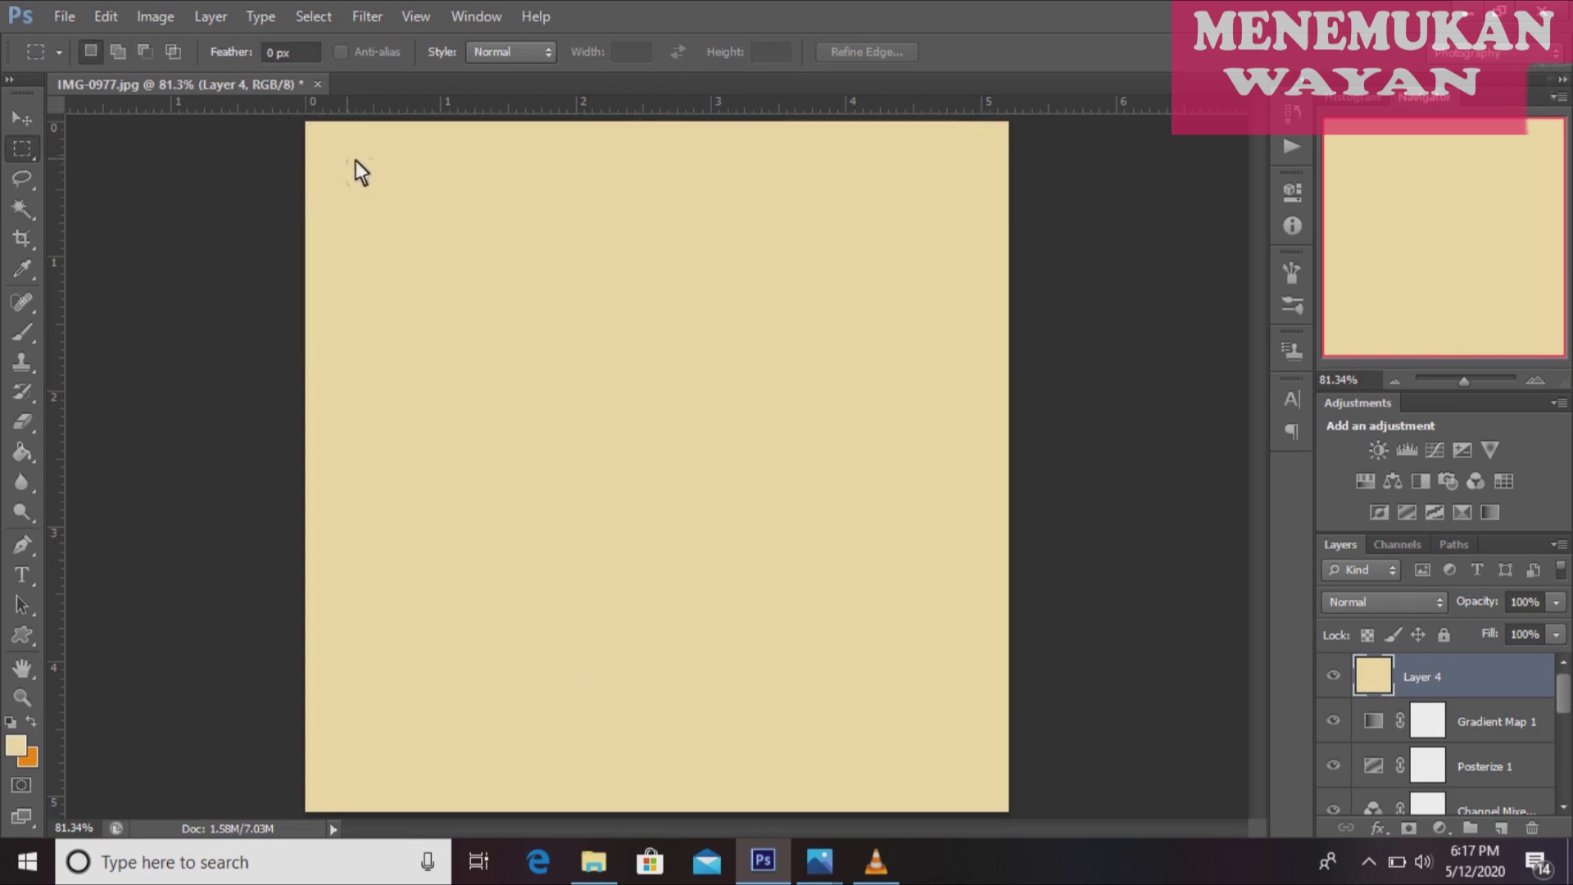
# Delete an inset rectangle from Layer 4, leaving a cream border around the portrait.
pyautogui.moveTo(352, 158)
pyautogui.mouseDown()
pyautogui.moveTo(953, 775)
pyautogui.moveTo(982, 779)
pyautogui.mouseUp()
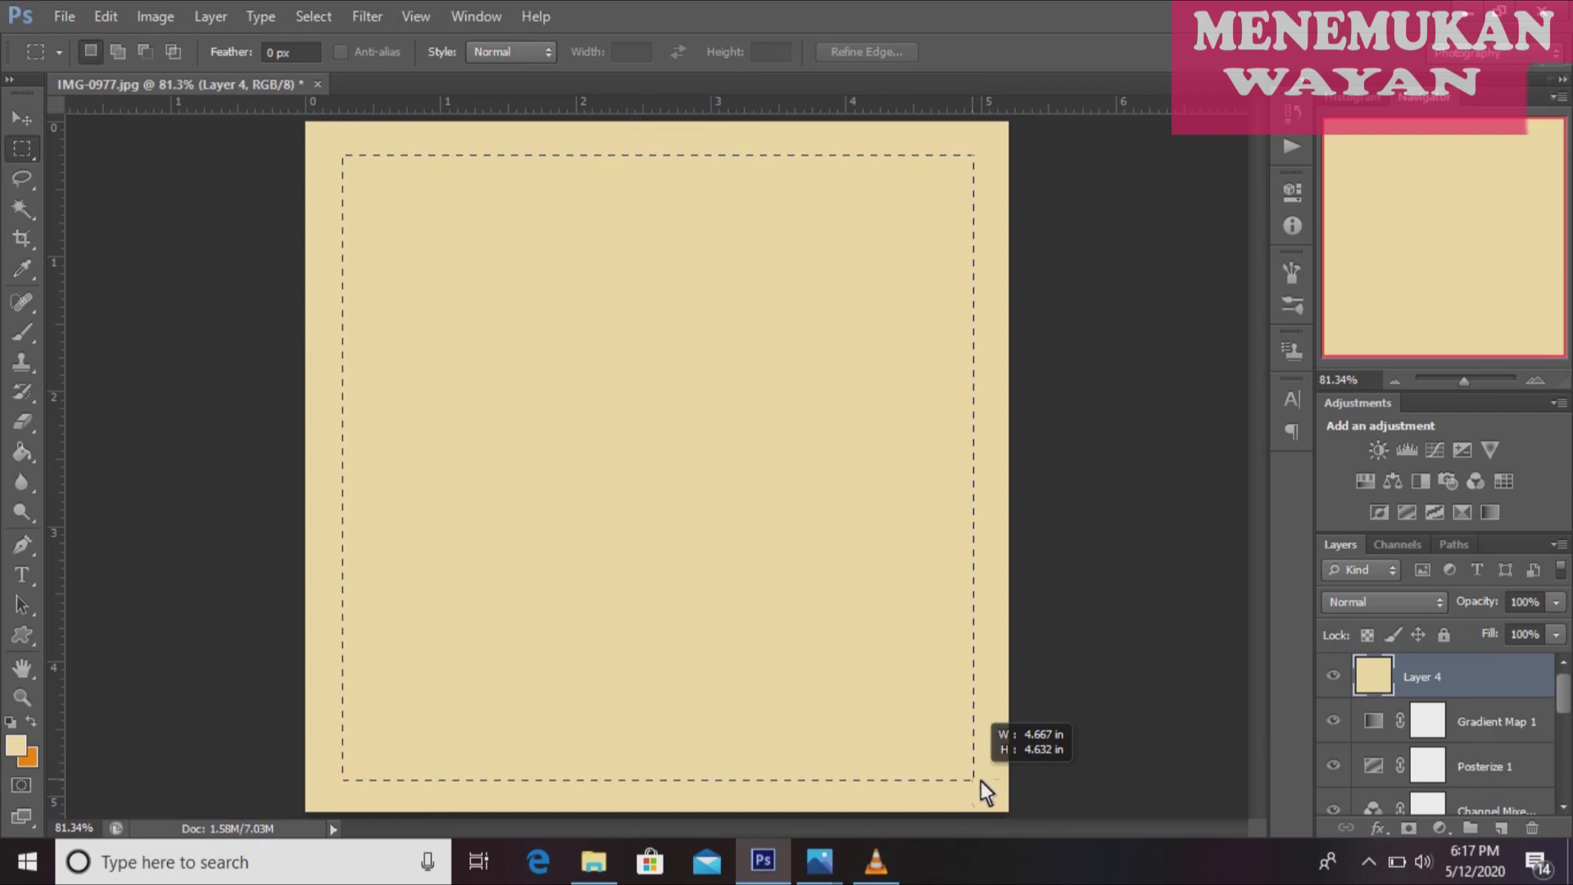
pyautogui.moveTo(982, 779); pyautogui.dragTo(981, 780)
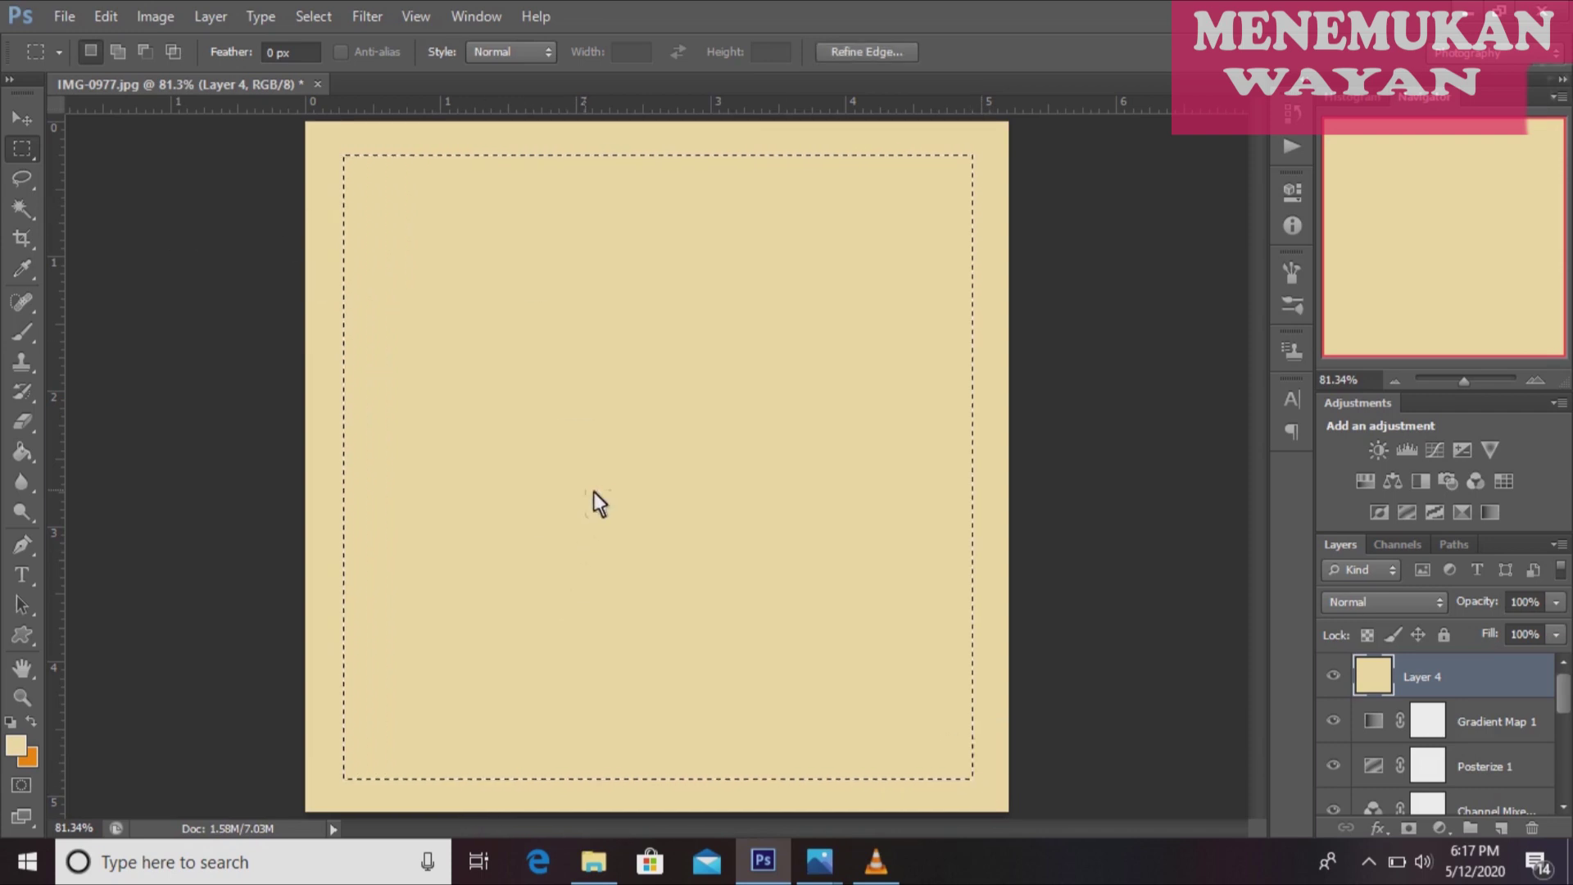
pyautogui.press('Delete')
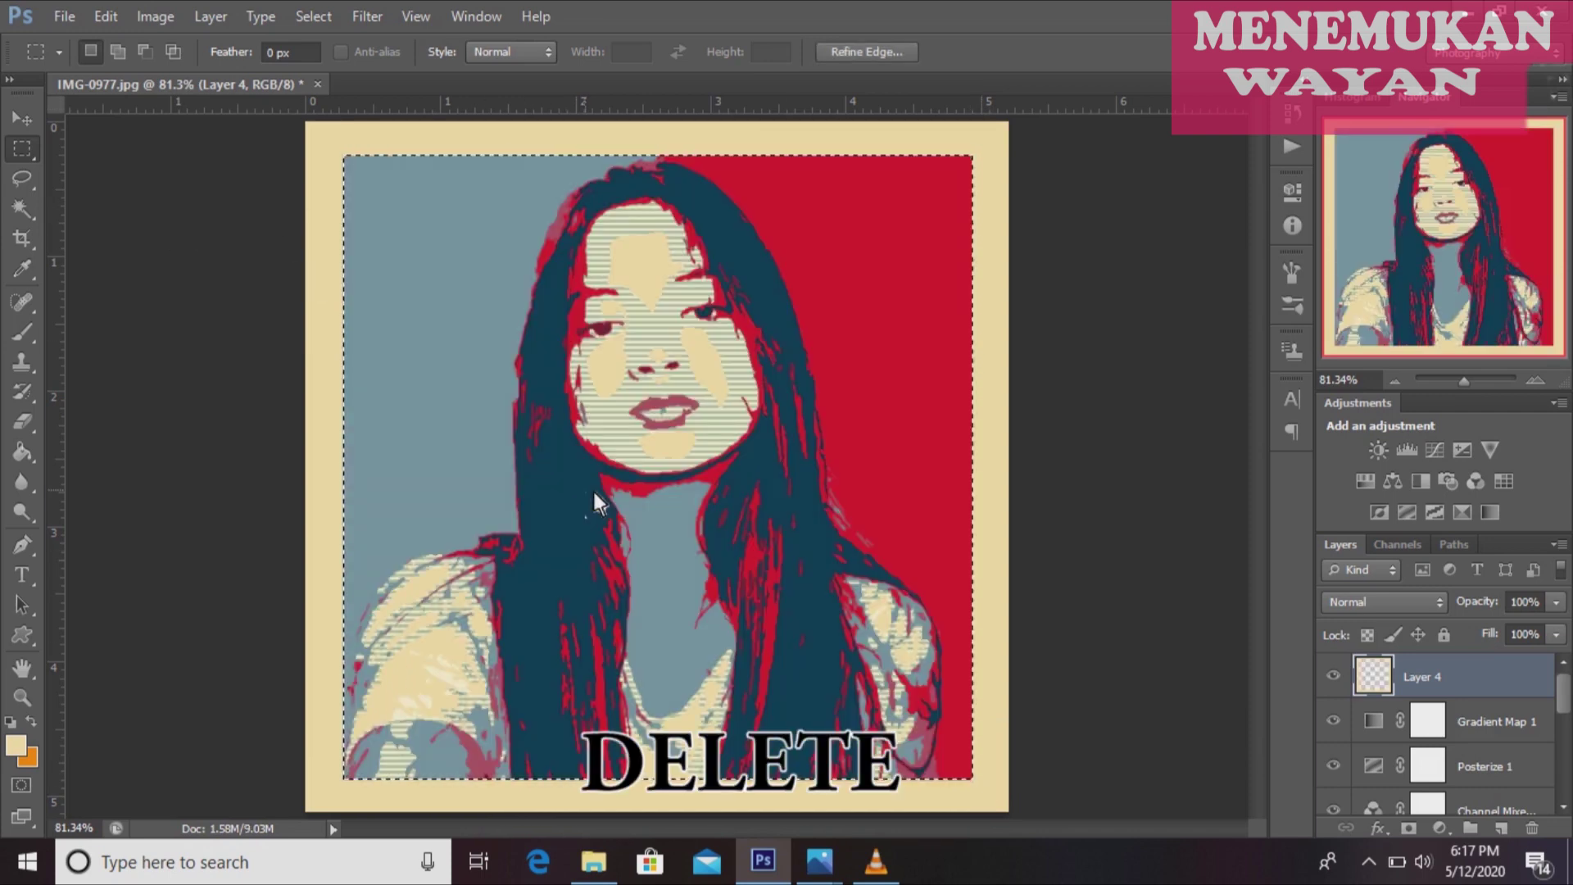
pyautogui.hotkey('ctrl', 'd')
pyautogui.scroll(-1, 809, 505)
pyautogui.scroll(2, 808, 505)
pyautogui.scroll(-1, 809, 505)
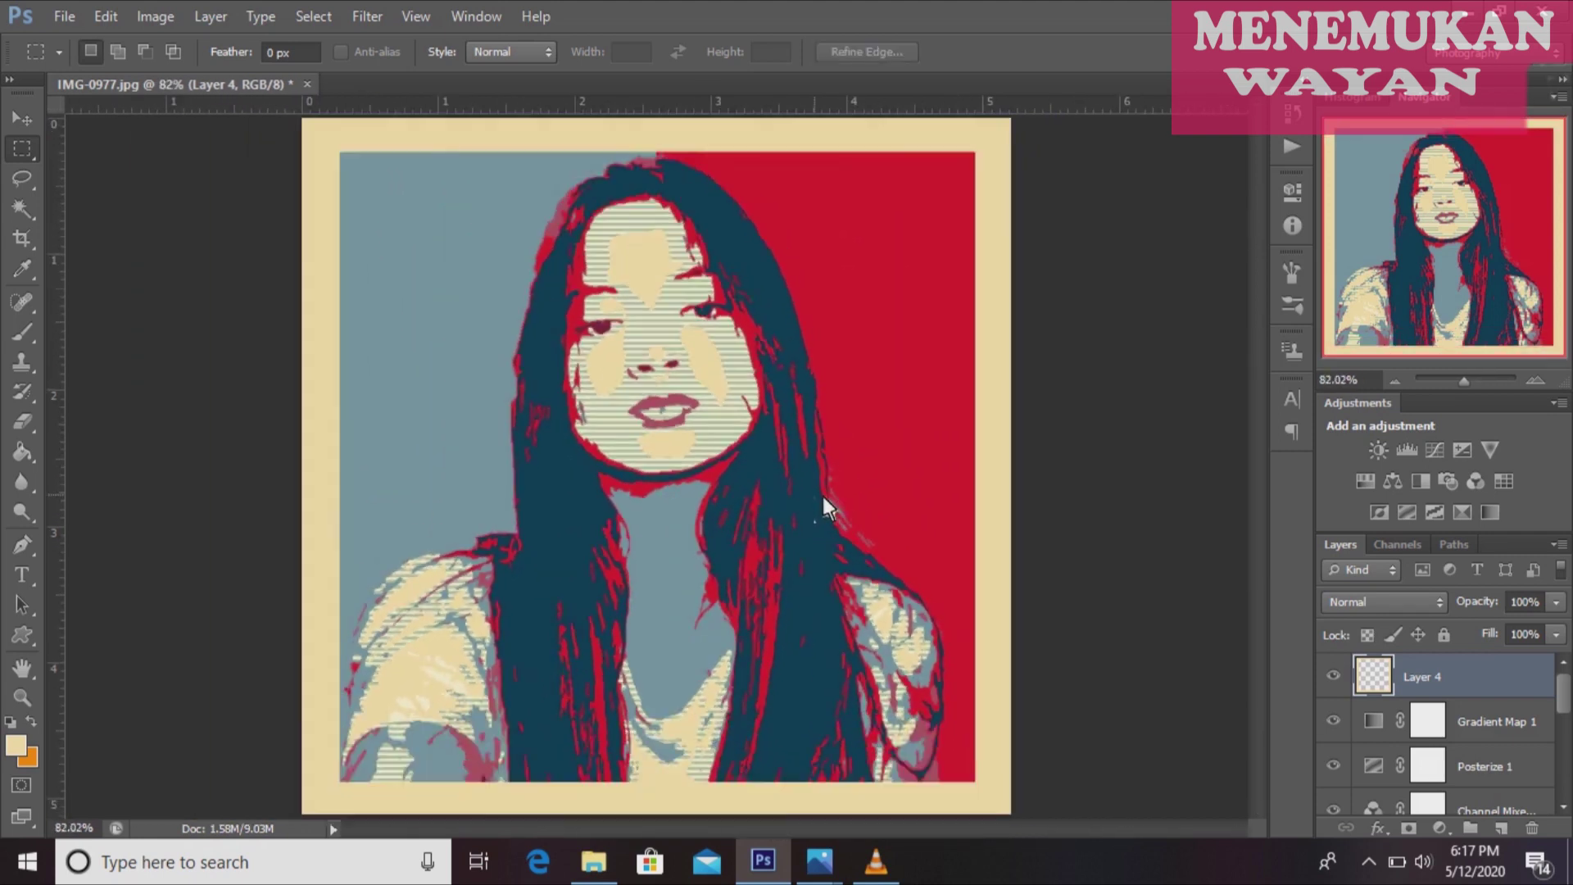
pyautogui.scroll(1, 822, 496)
pyautogui.scroll(-2, 1454, 728)
pyautogui.scroll(-2, 1459, 732)
pyautogui.scroll(-2, 1459, 733)
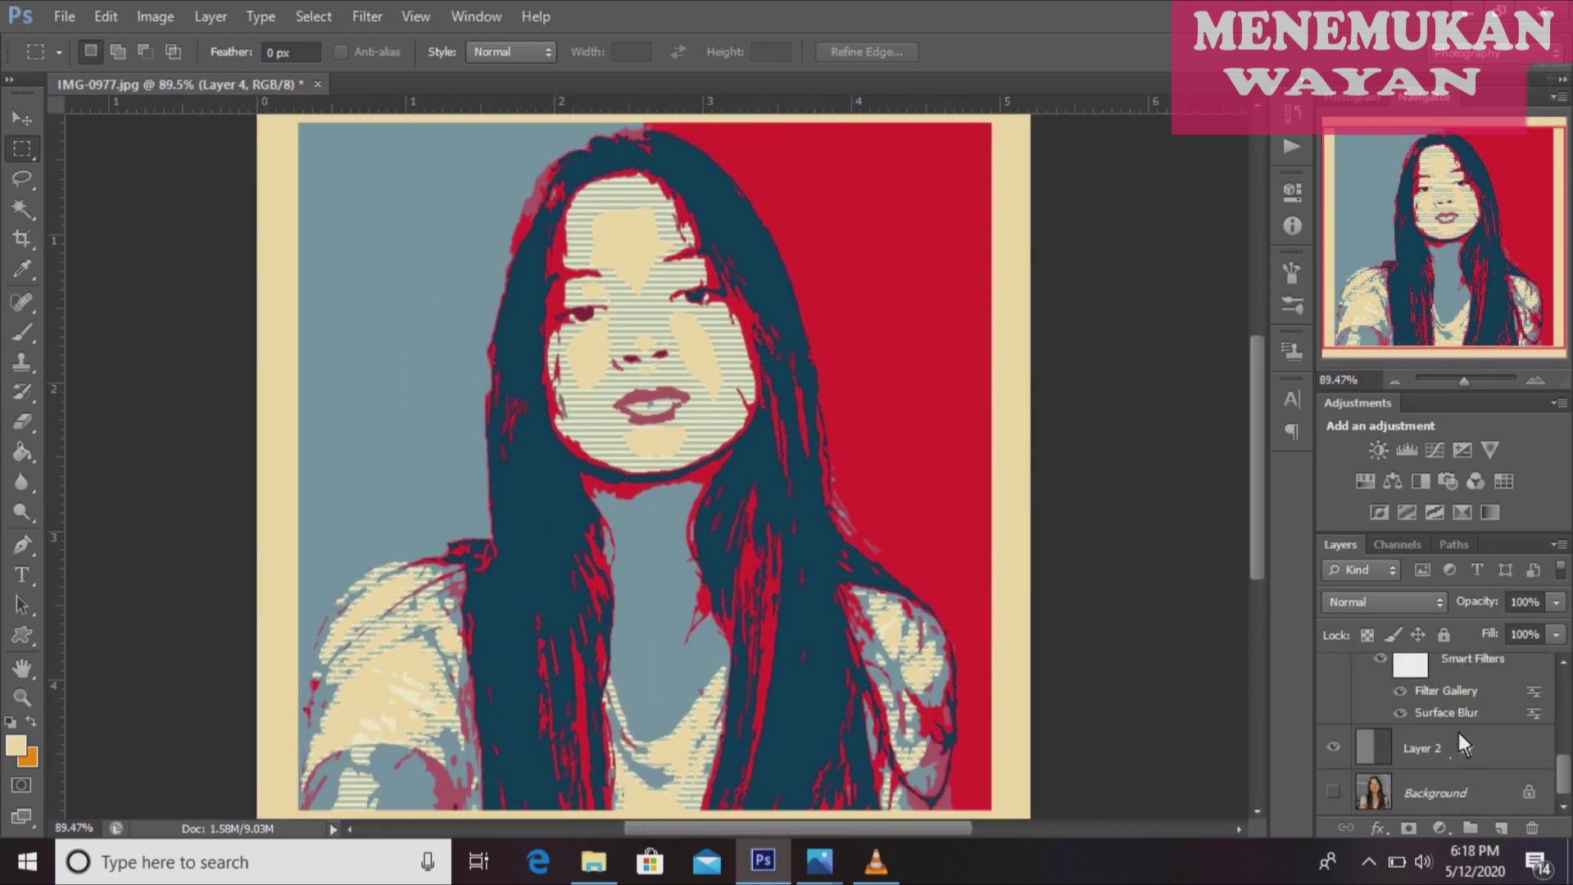
pyautogui.scroll(3, 1459, 733)
pyautogui.scroll(3, 1458, 733)
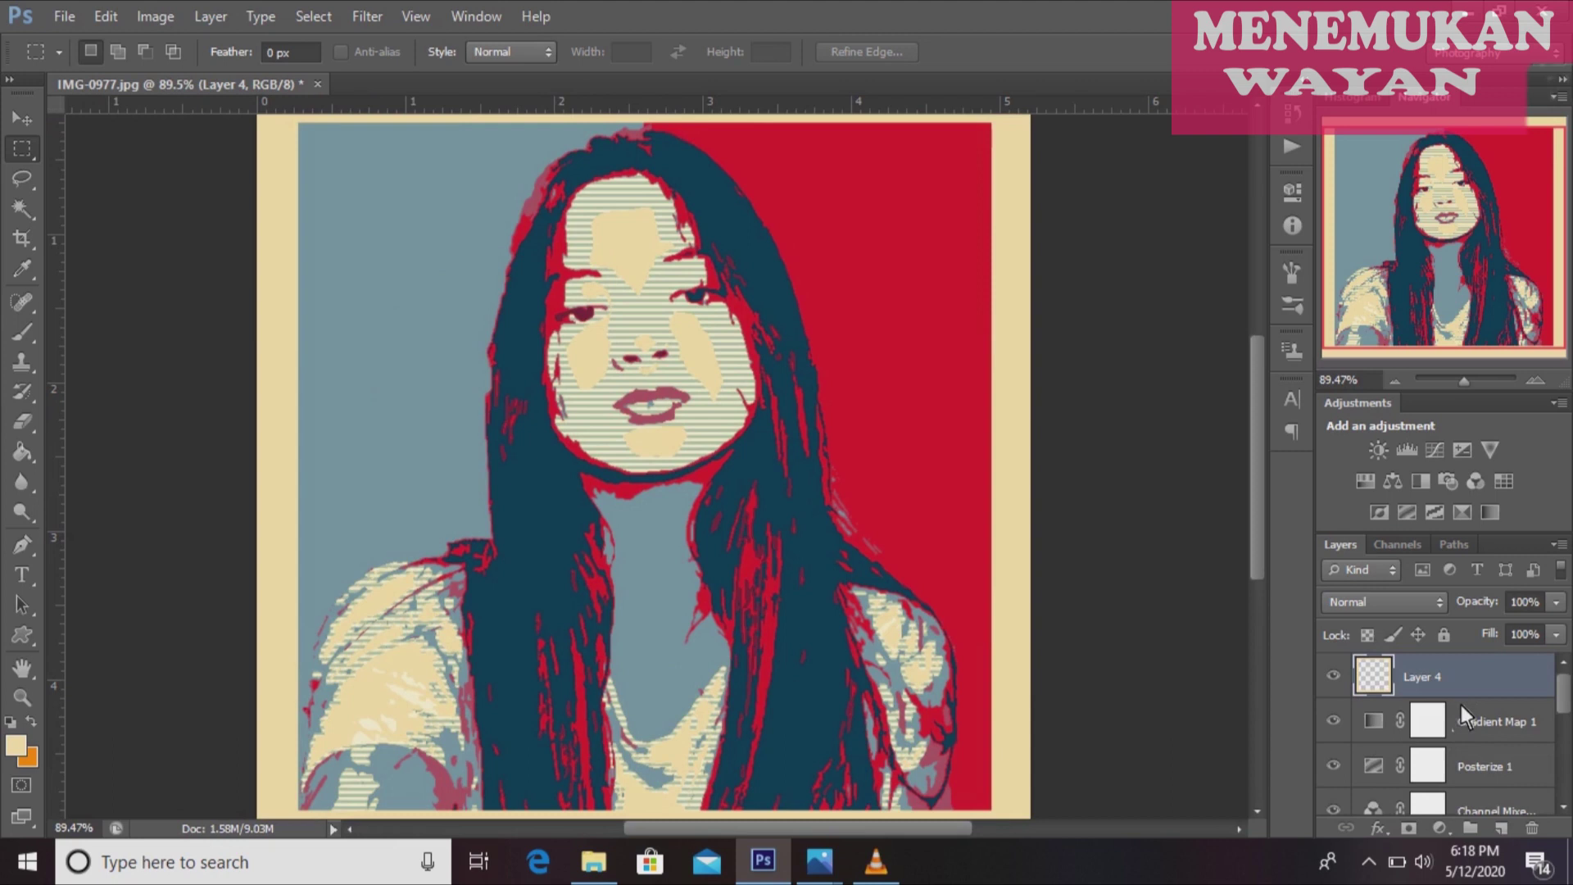